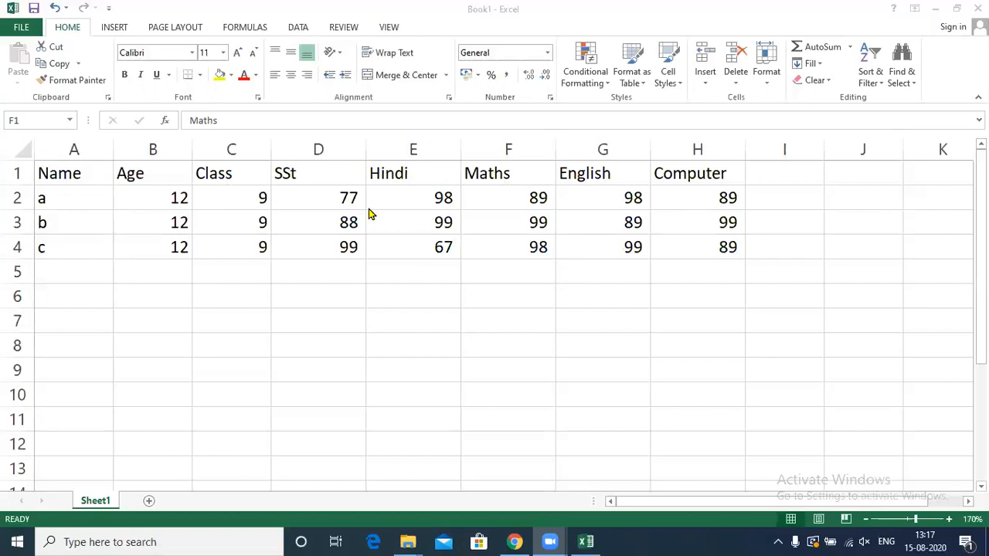
# Apply the Number format to the subject marks in D2:H4.
pyautogui.moveTo(311, 193); pyautogui.dragTo(673, 244)
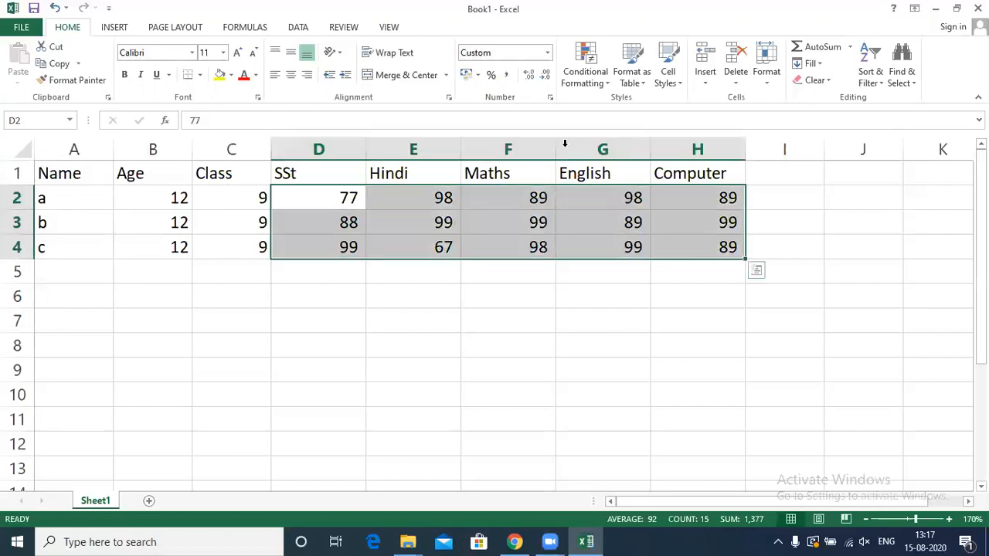
pyautogui.click(547, 54)
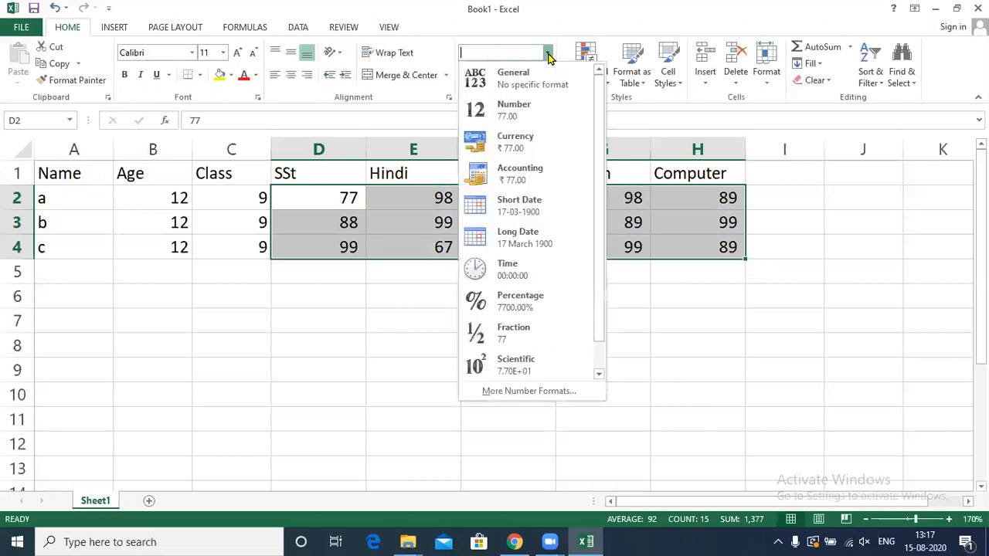
pyautogui.click(533, 111)
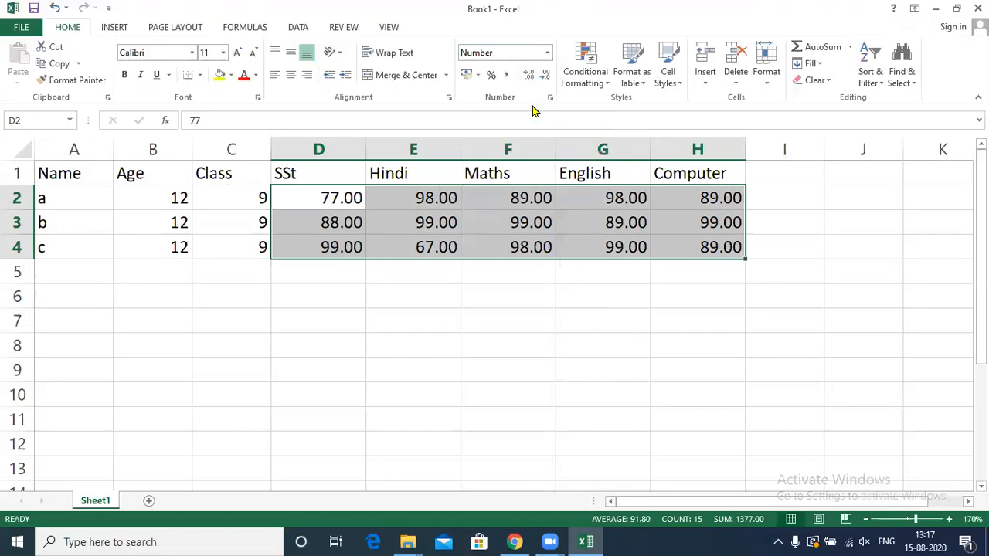
# Apply the Currency format to the marks in D2:H4, using the ₹ symbol with 2 decimal places.
pyautogui.click(547, 53)
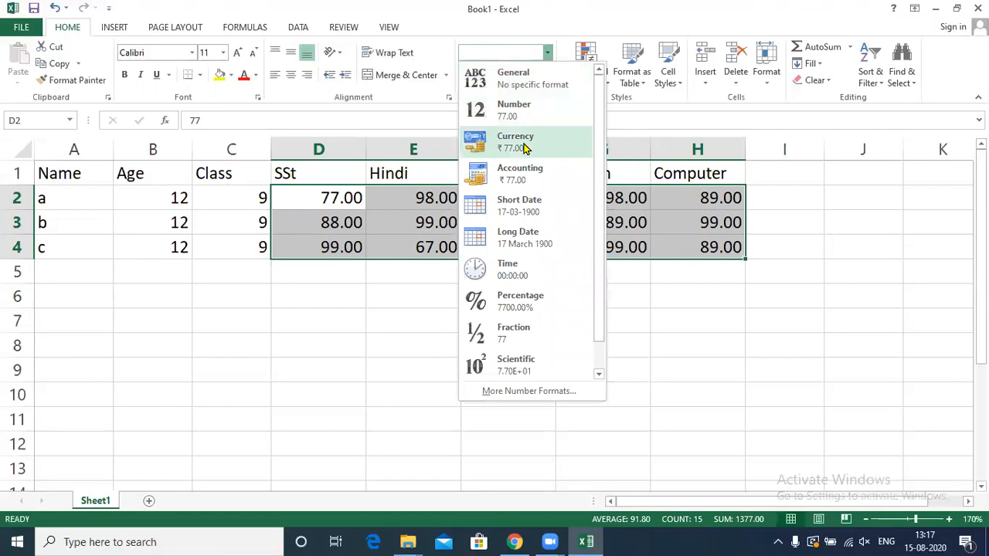
pyautogui.click(525, 147)
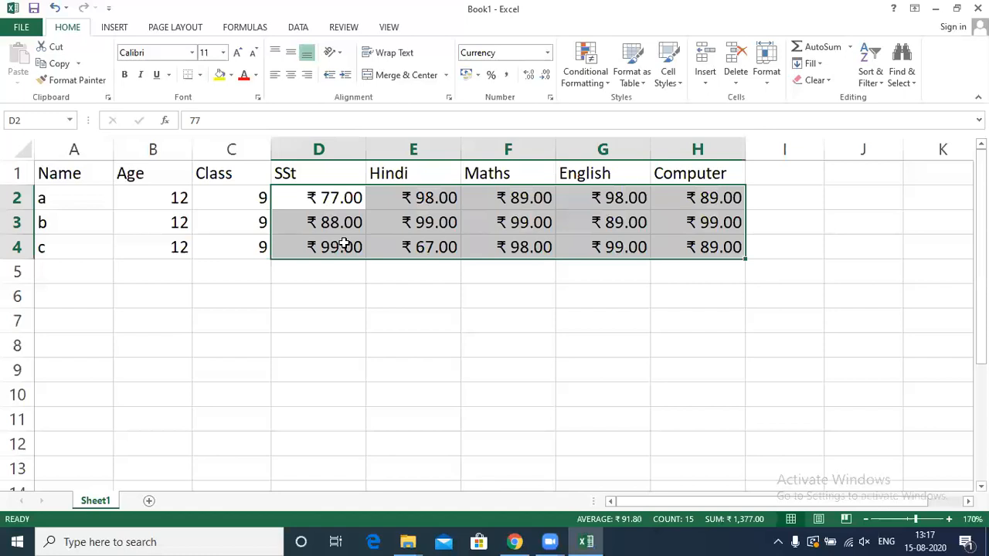
pyautogui.click(546, 52)
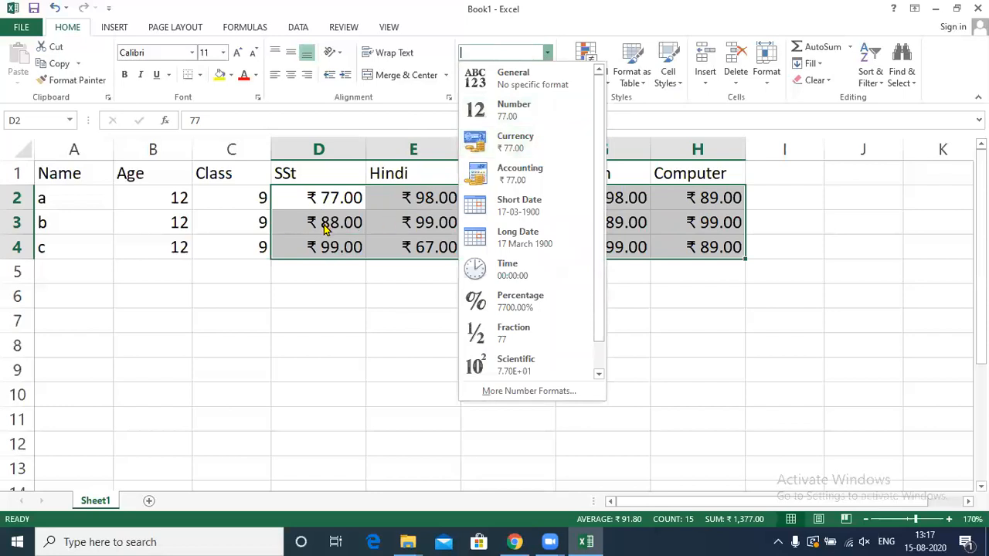
pyautogui.click(508, 391)
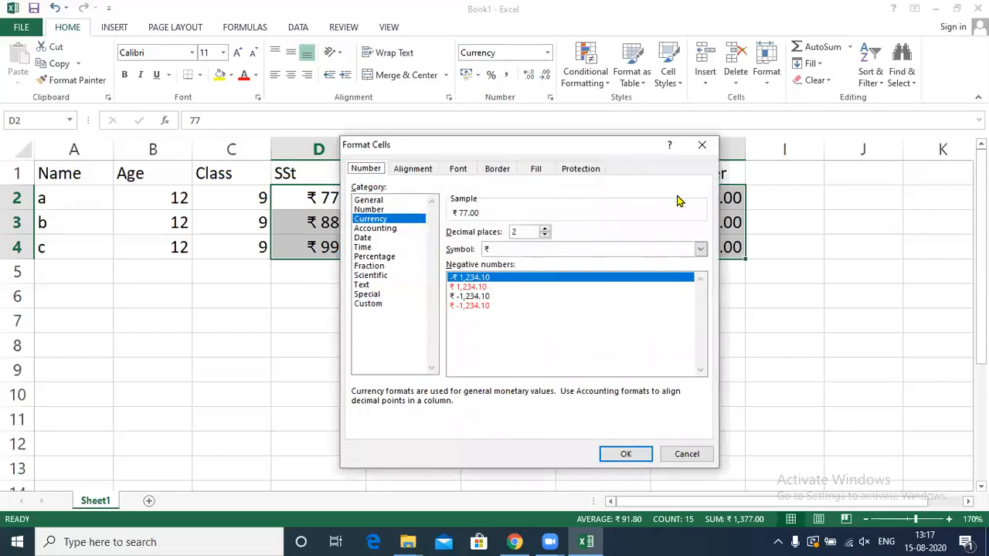
pyautogui.click(700, 250)
pyautogui.moveTo(703, 277); pyautogui.dragTo(701, 256)
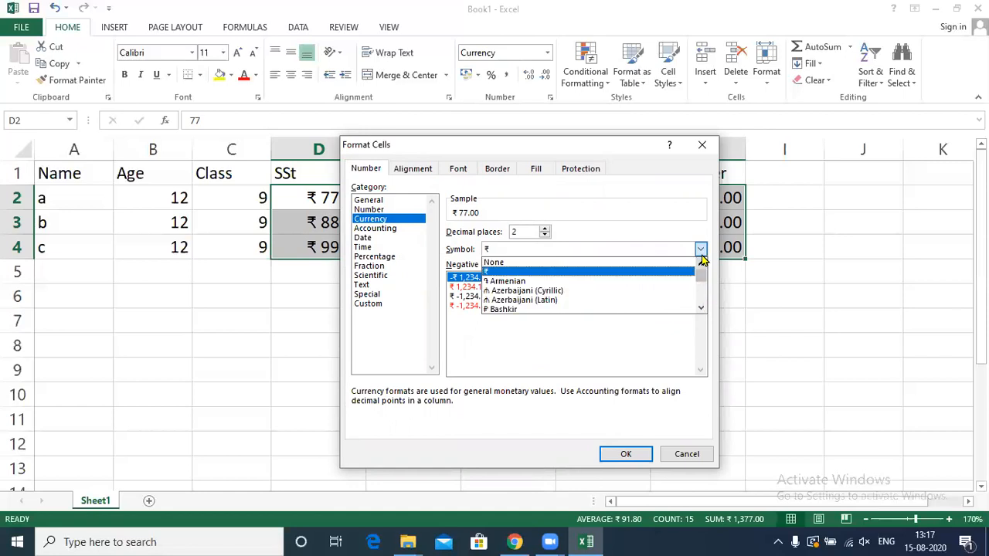
pyautogui.click(704, 251)
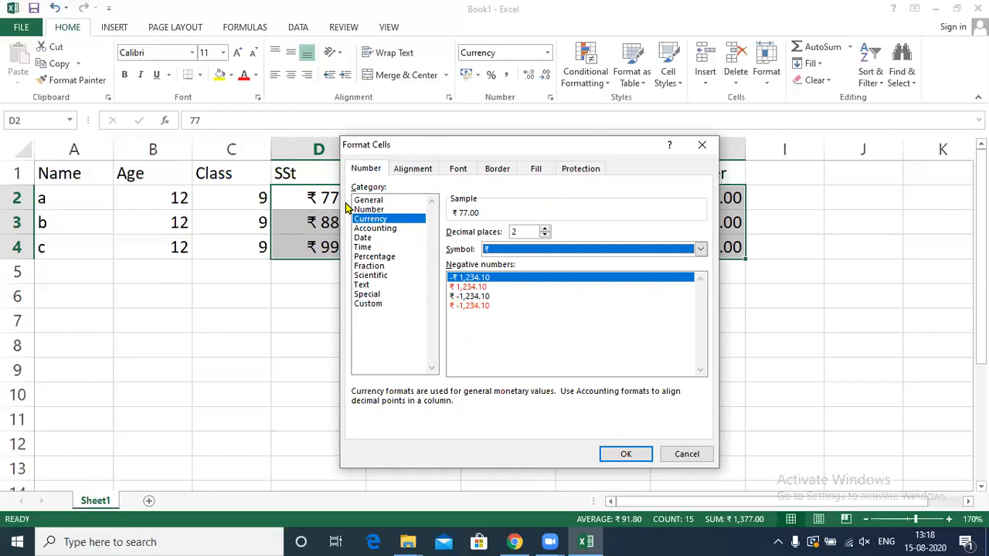
pyautogui.click(626, 455)
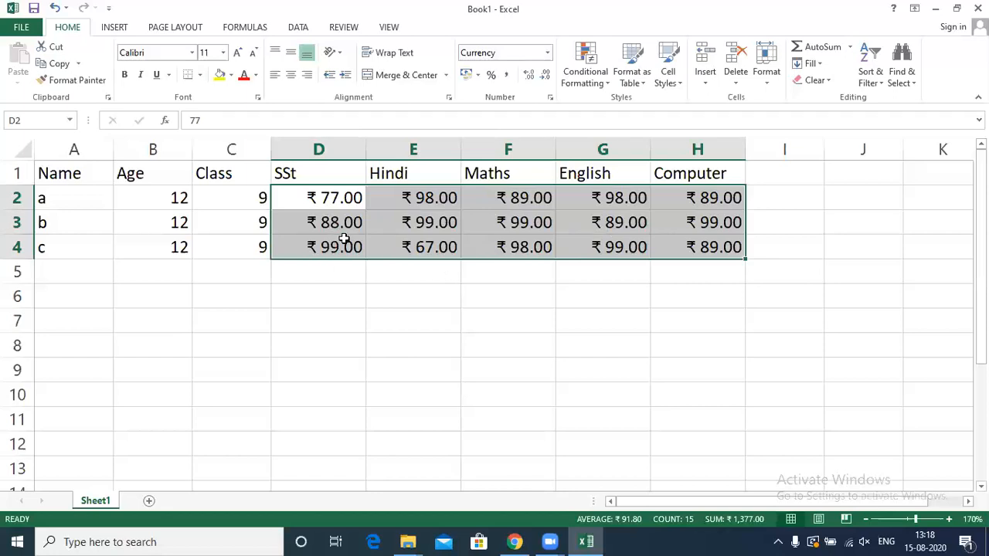
pyautogui.click(547, 52)
pyautogui.click(502, 392)
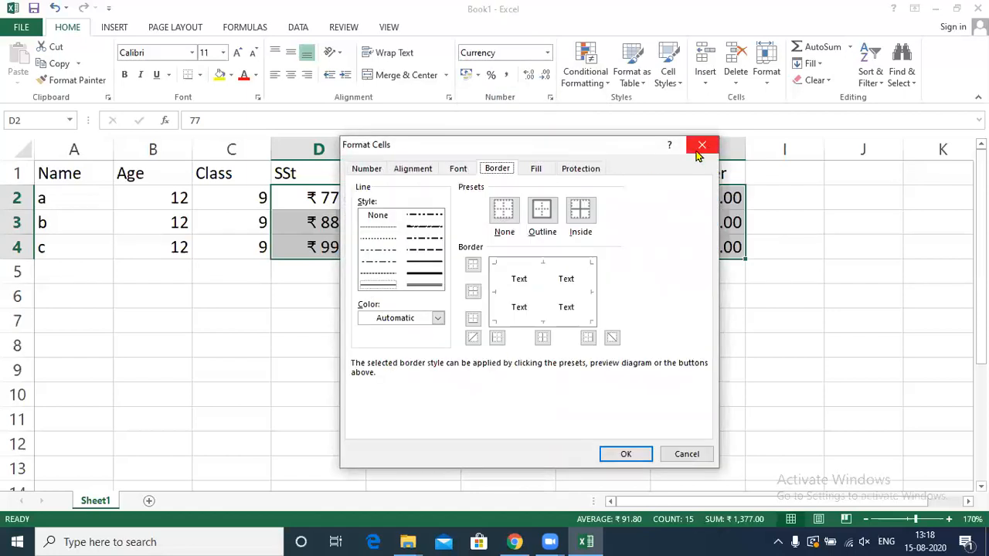
pyautogui.press('Left')
pyautogui.press('Left')
pyautogui.press('Left')
pyautogui.press('Left')
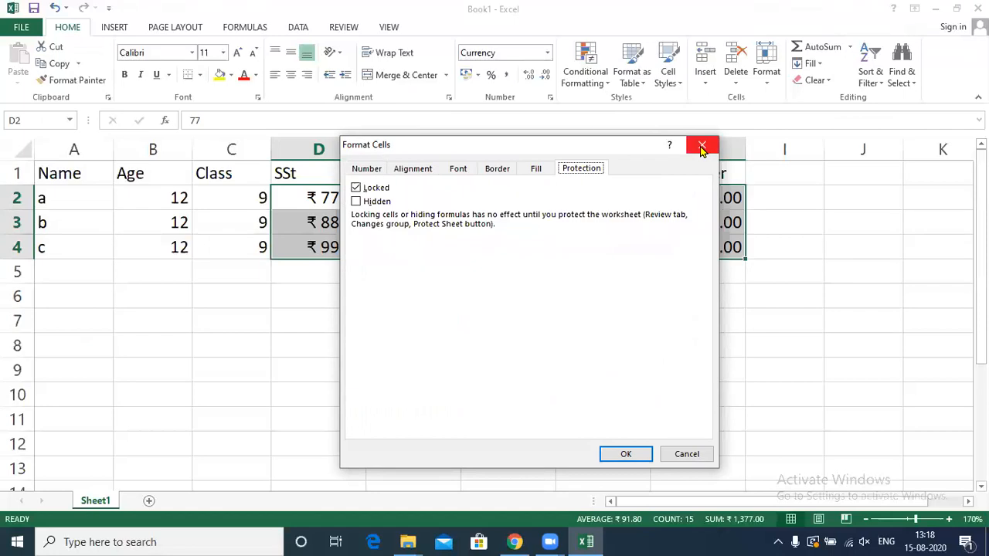
pyautogui.click(702, 148)
pyautogui.press('Left')
pyautogui.press('Left')
pyautogui.press('Left')
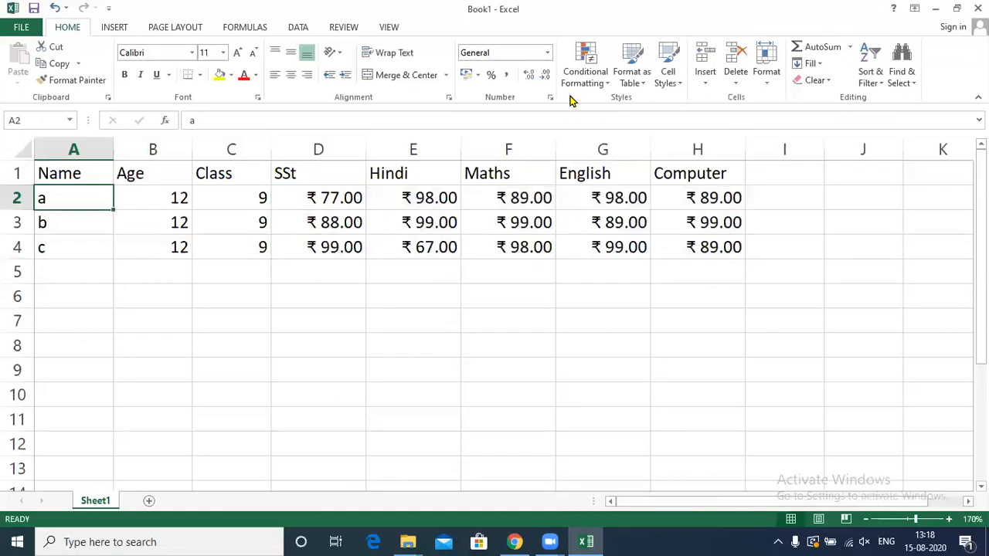
pyautogui.press('Right')
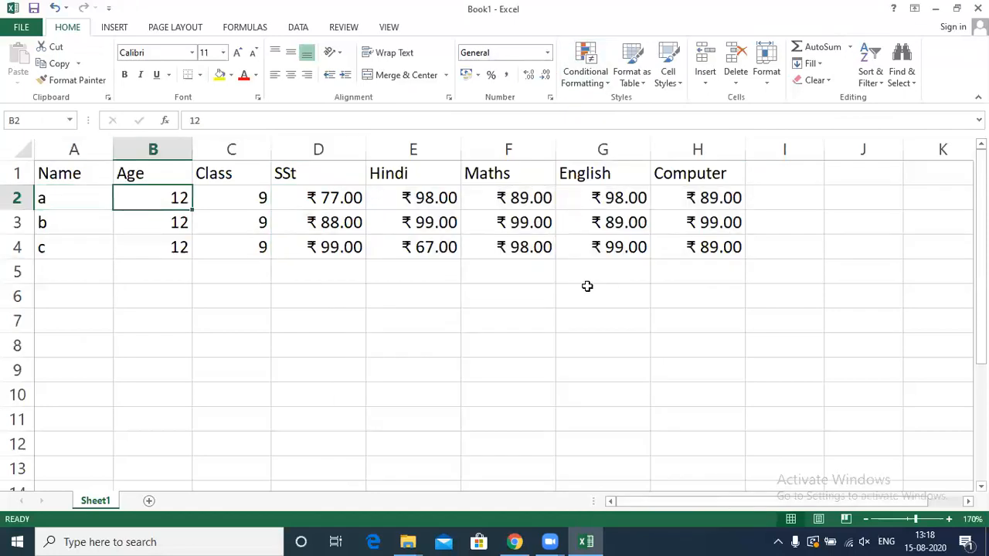
# Set the currency symbol of the marks in D2:H4 to $ English (Belize), and undo that change.
pyautogui.moveTo(308, 200); pyautogui.dragTo(705, 249)
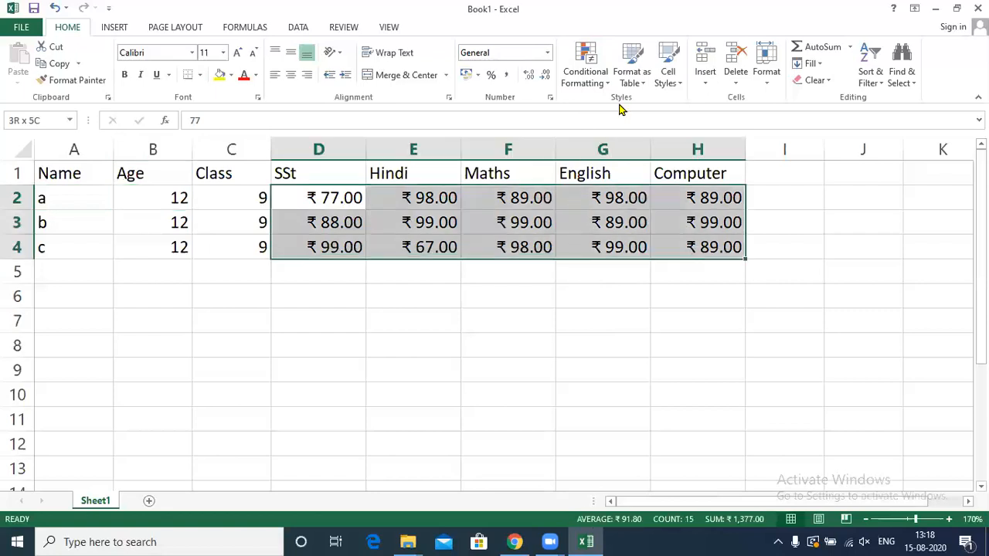
pyautogui.click(547, 52)
pyautogui.click(513, 393)
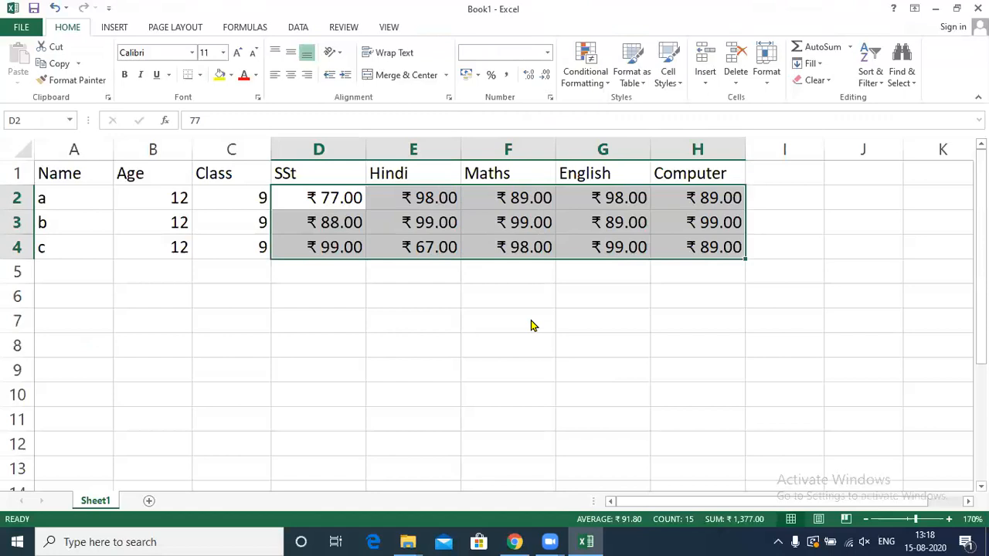
pyautogui.click(699, 248)
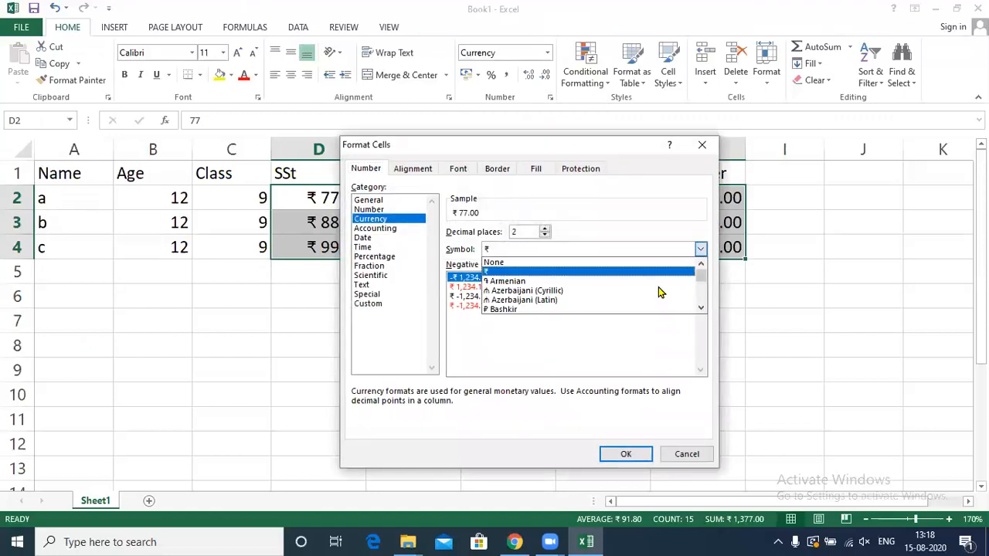
pyautogui.scroll(-1, 629, 307)
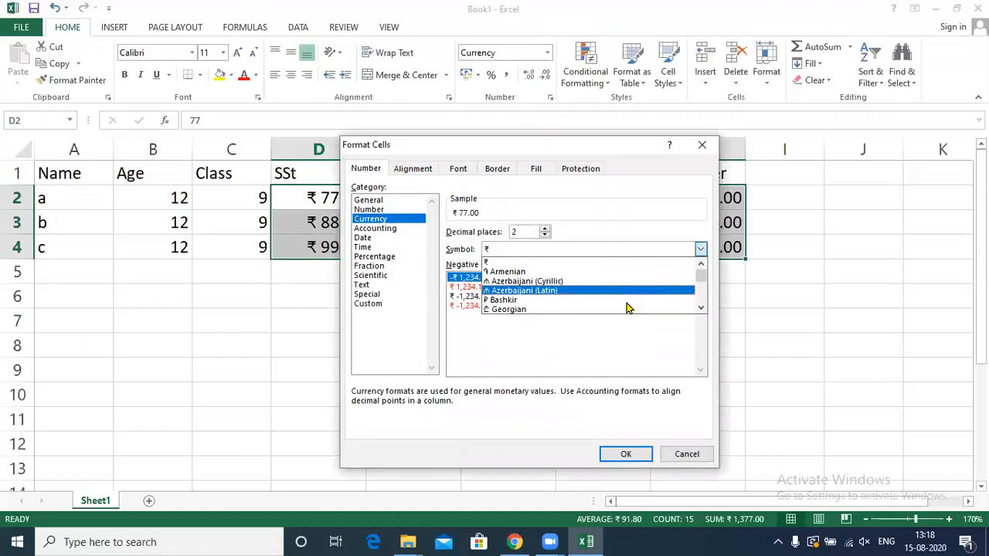
pyautogui.scroll(-3, 629, 307)
pyautogui.scroll(-2, 628, 307)
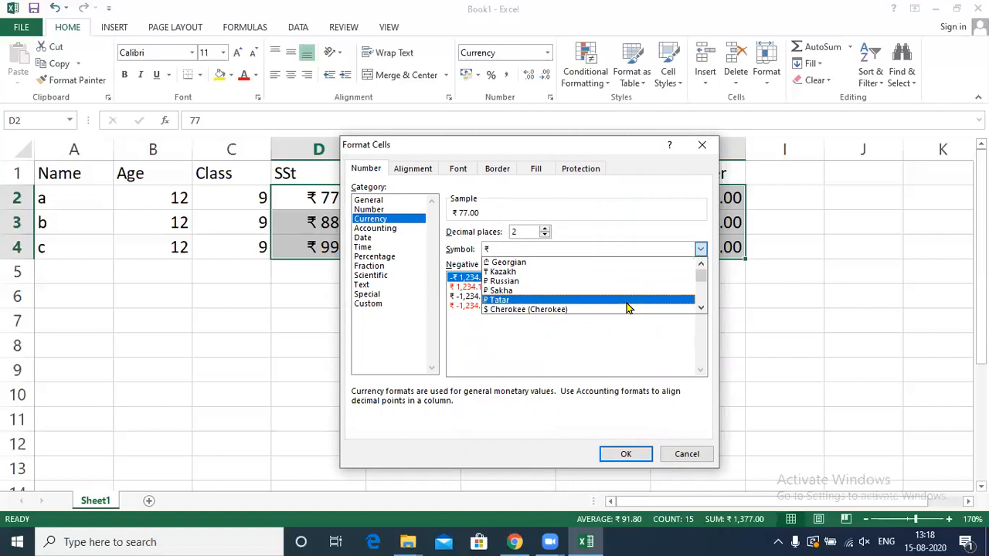
pyautogui.scroll(-3, 616, 300)
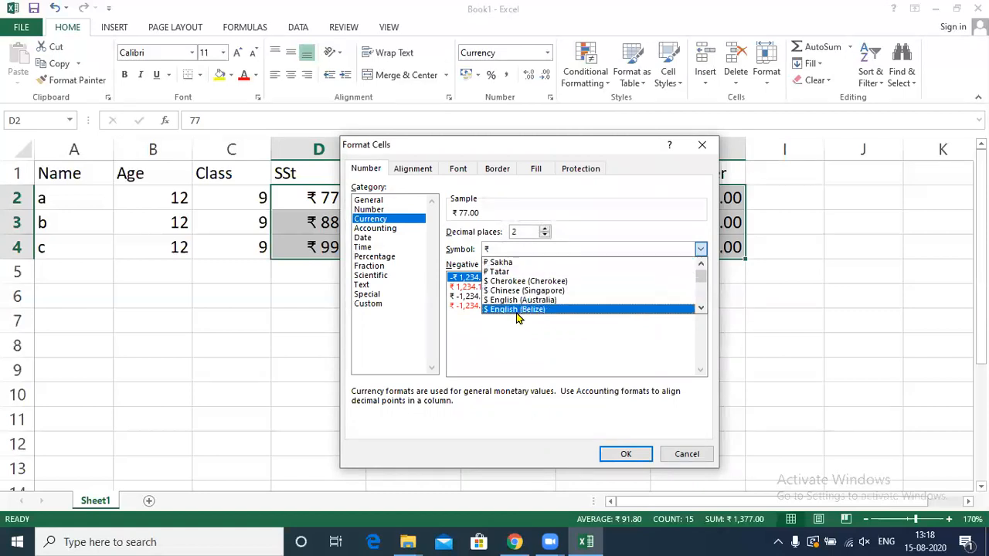
pyautogui.click(518, 313)
pyautogui.click(626, 456)
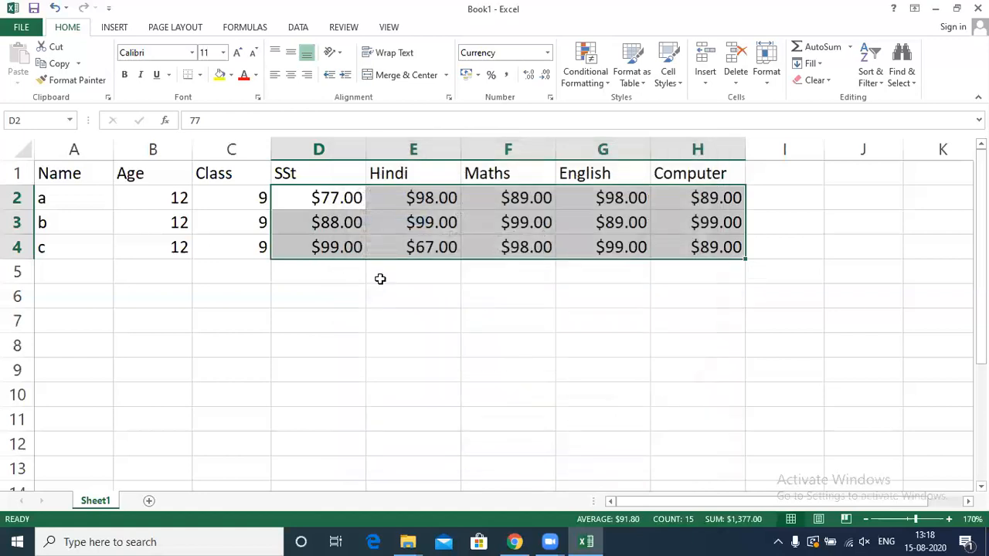
pyautogui.hotkey('ctrl', 'z')
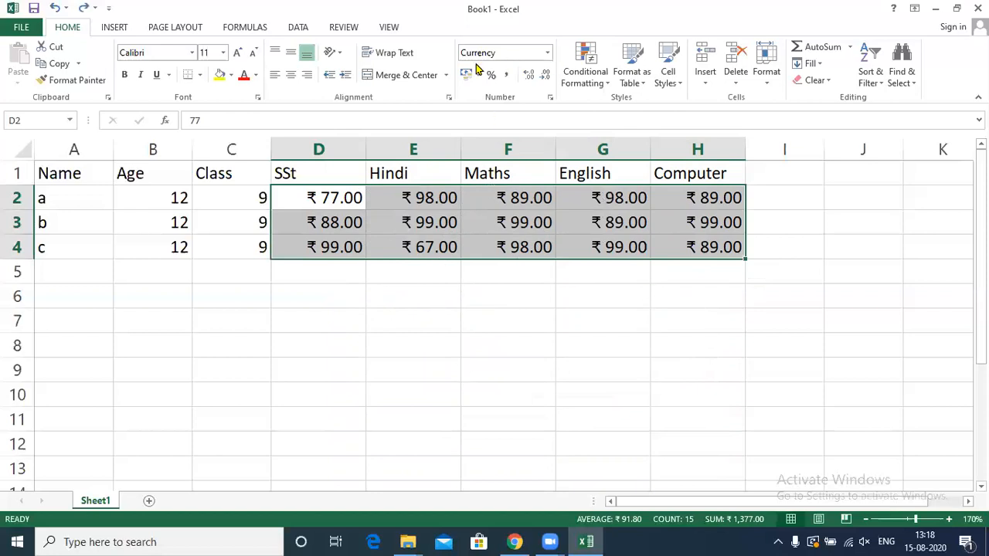
# Try the Short Date and Time formats on the marks in D2:H4.
pyautogui.click(547, 54)
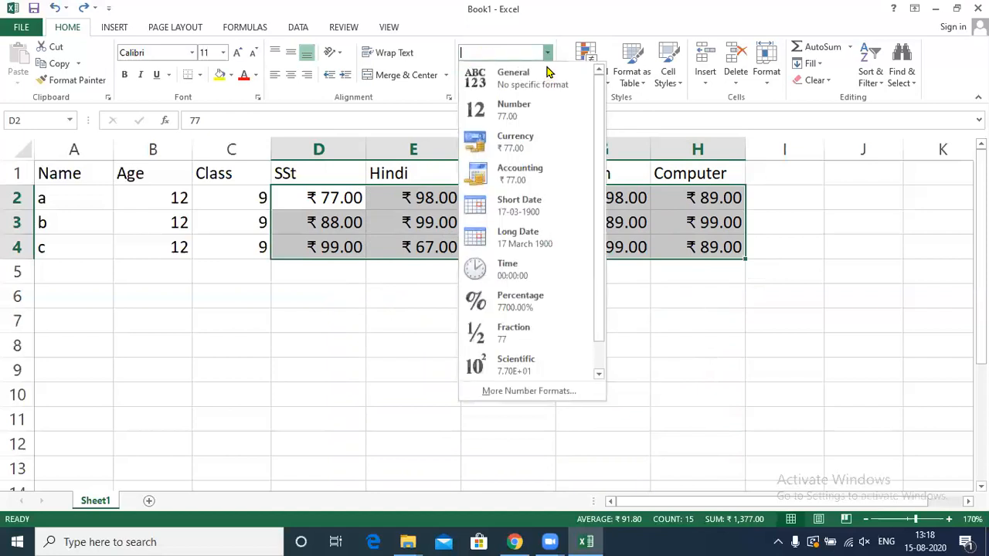
pyautogui.click(528, 220)
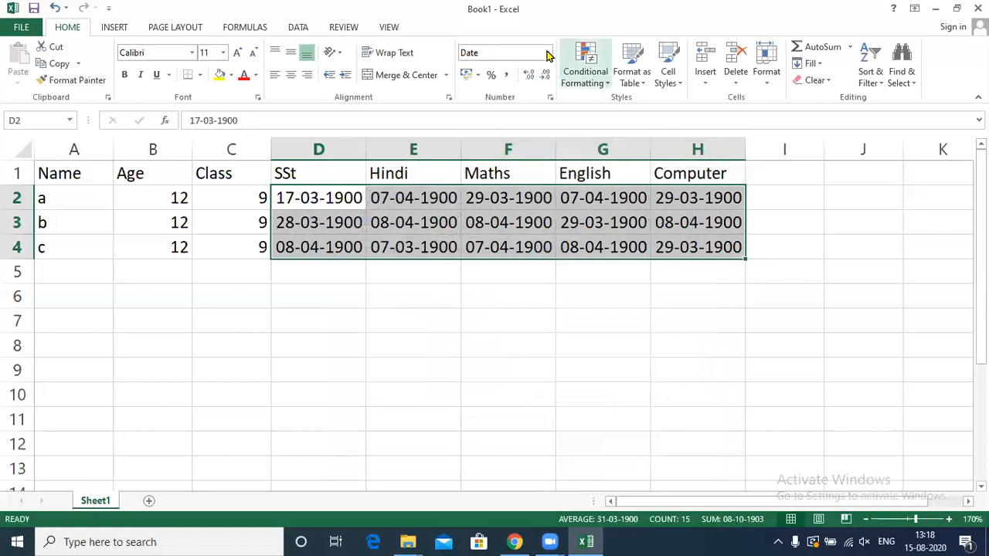
pyautogui.click(547, 52)
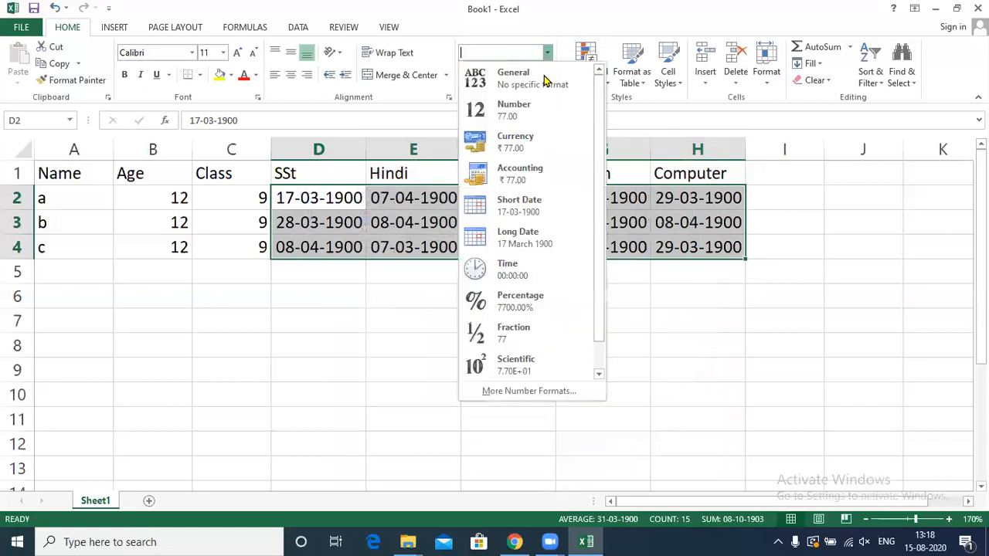
pyautogui.click(505, 270)
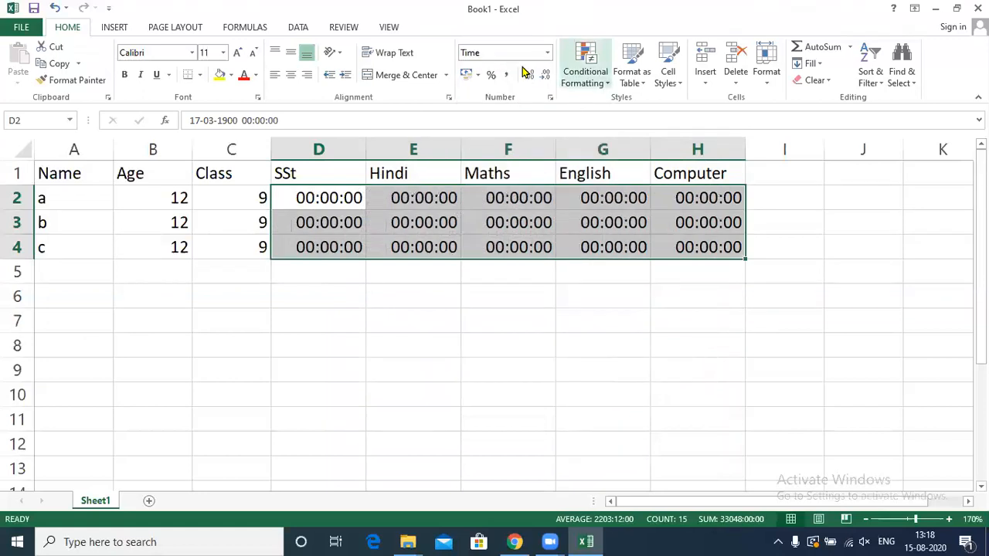
# Format the marks in D2:H4 as Percentage with no decimal places.
pyautogui.click(547, 53)
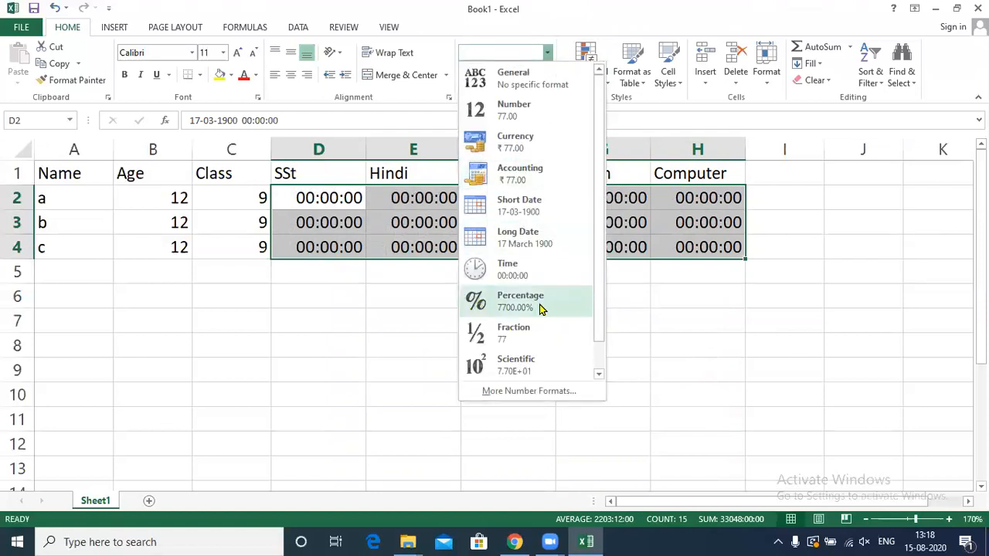
pyautogui.click(541, 307)
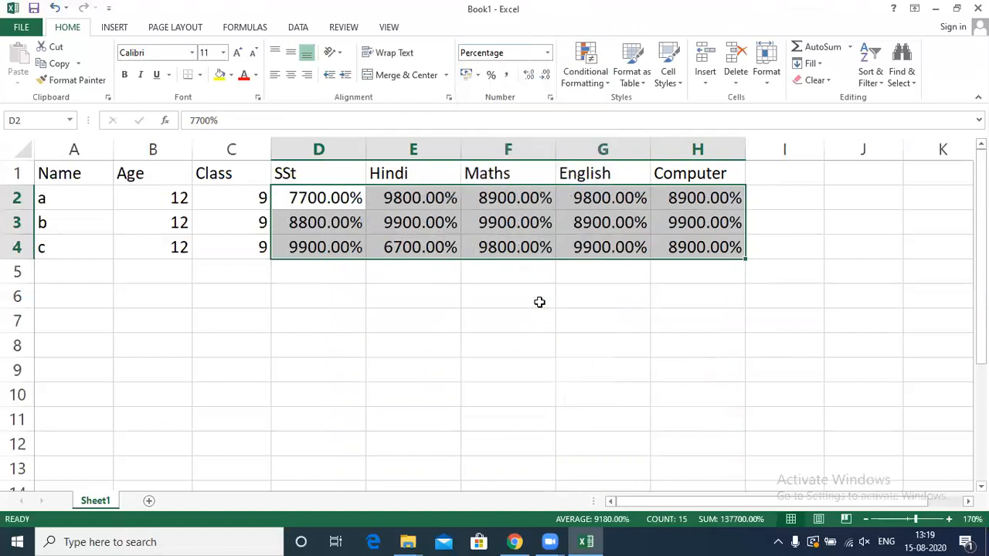
pyautogui.click(544, 75)
pyautogui.click(545, 75)
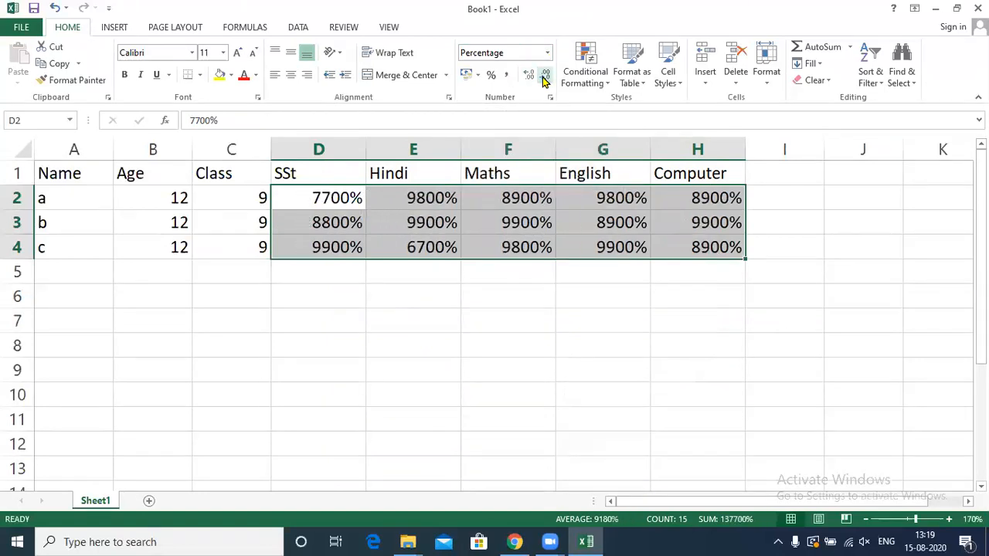
# Increase the decimal places of the percentages in D2:H4 to six.
pyautogui.click(530, 75)
pyautogui.click(530, 78)
pyautogui.click(530, 78)
pyautogui.click(530, 78)
pyautogui.click(529, 78)
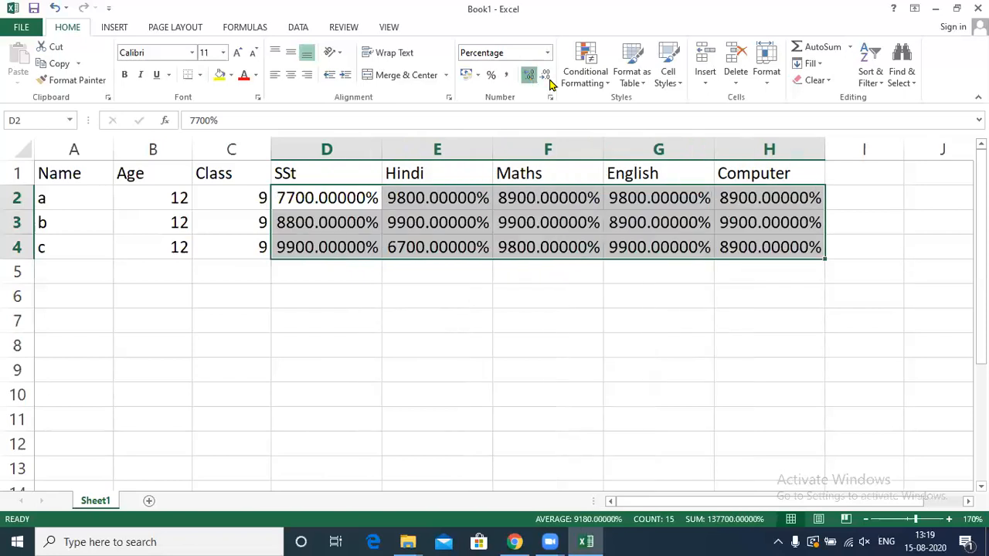
pyautogui.click(530, 78)
# Reduce the decimal places of the percentages in D2:H4 to zero.
pyautogui.click(546, 75)
pyautogui.click(546, 75)
pyautogui.click(546, 75)
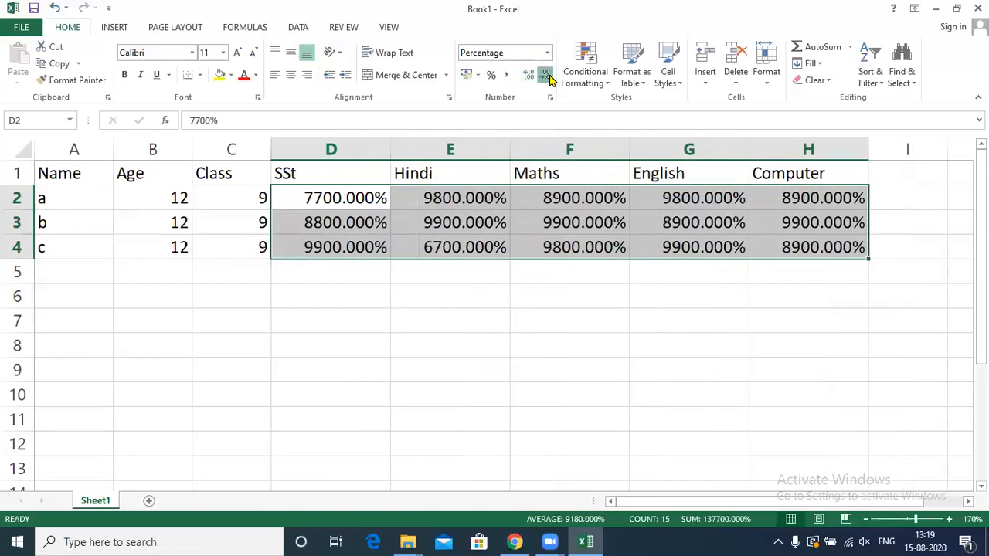
pyautogui.click(546, 75)
pyautogui.click(546, 75)
pyautogui.click(546, 75)
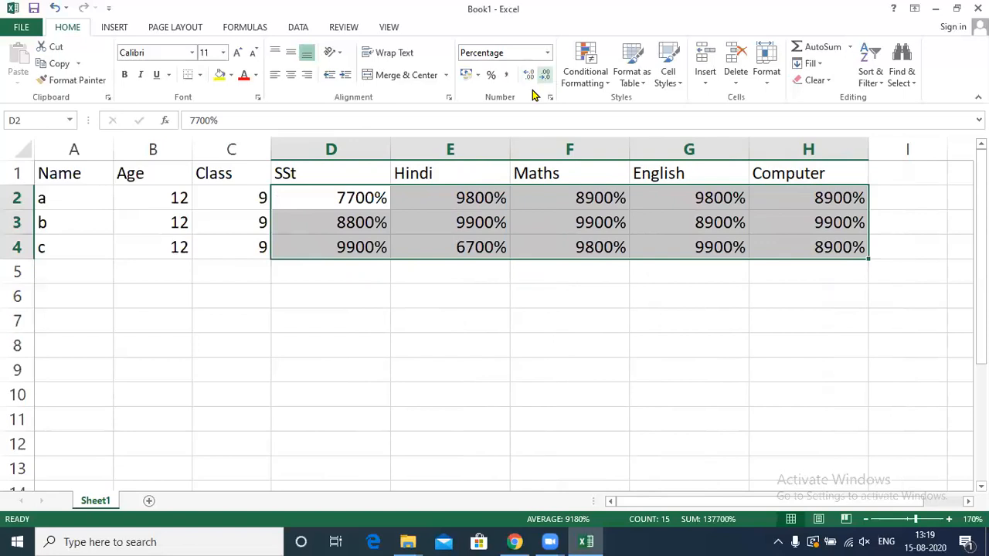
# Review the available number formats and the number categories in the Format Cells dialog.
pyautogui.click(548, 55)
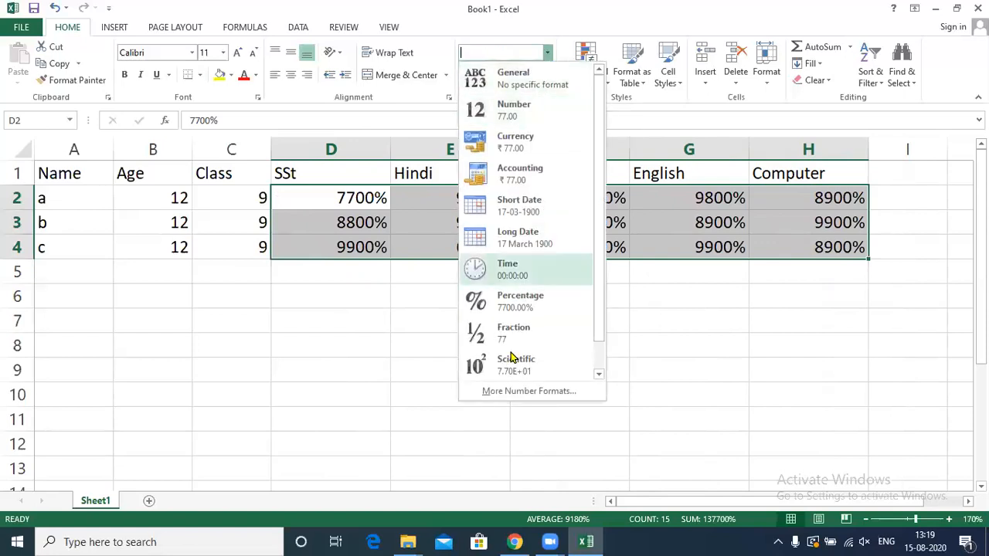
pyautogui.click(394, 284)
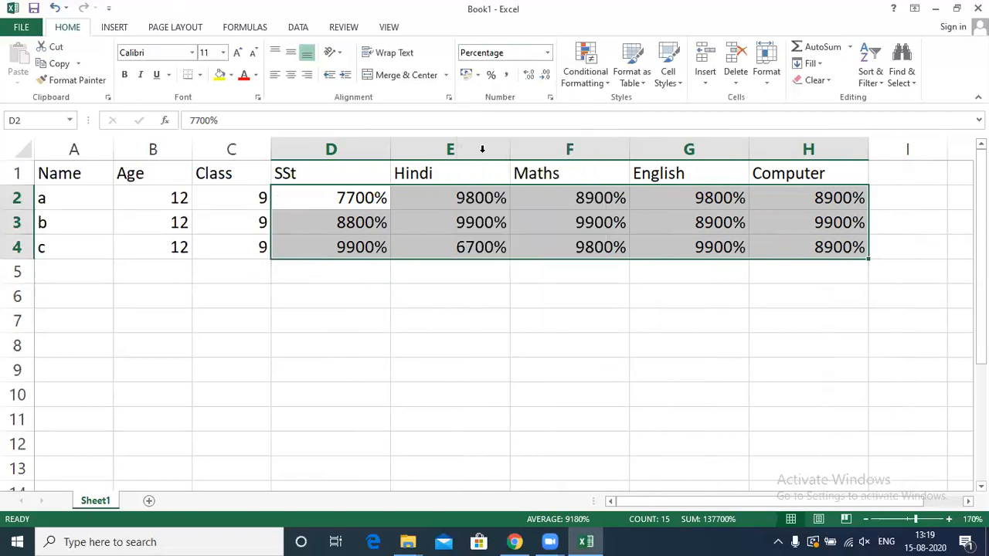
pyautogui.click(547, 54)
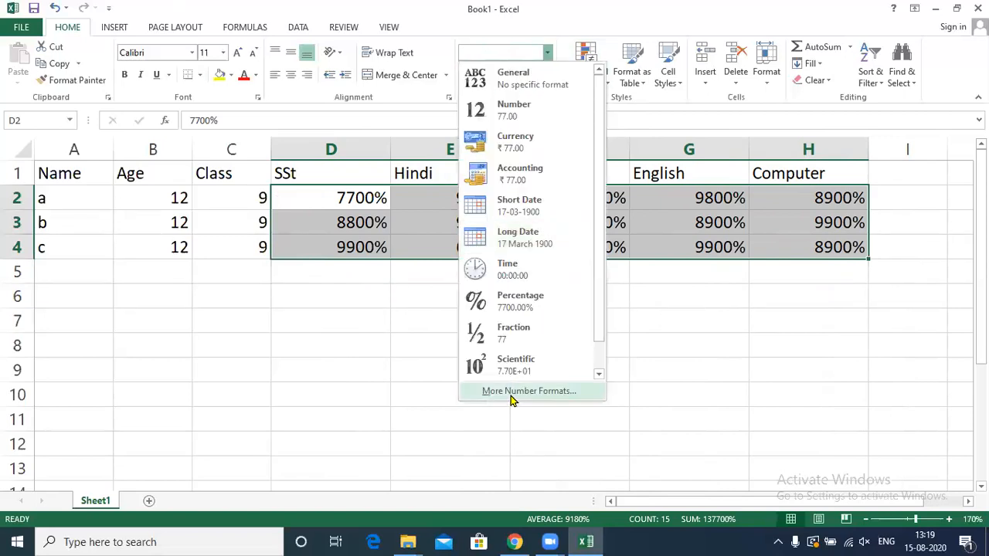
pyautogui.click(512, 393)
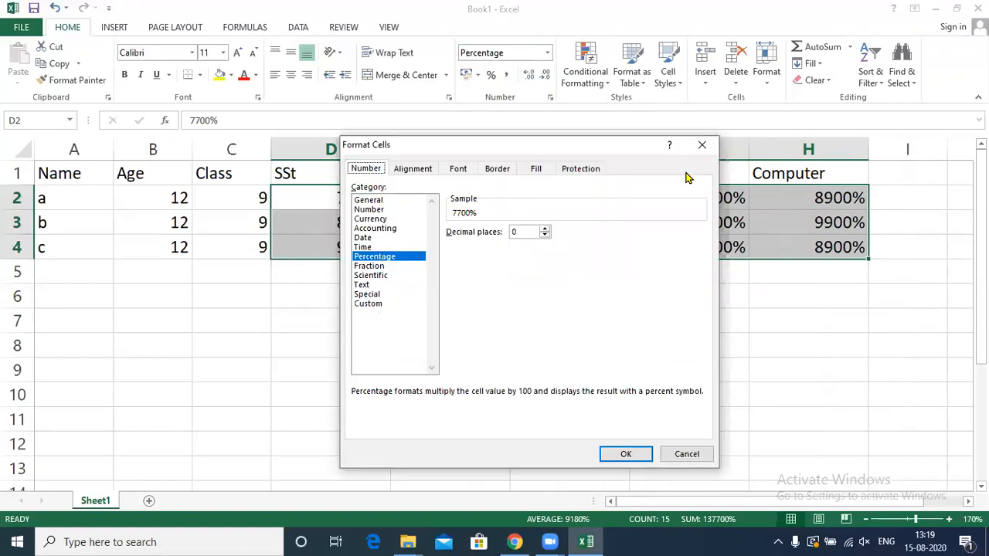
pyautogui.click(702, 145)
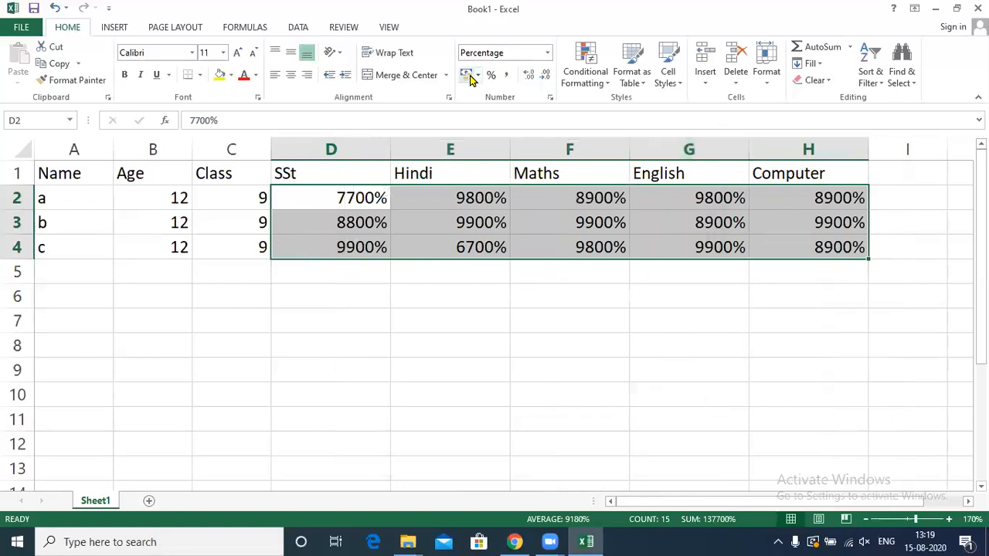
# Look through the currency symbols offered for the Accounting number format.
pyautogui.click(477, 76)
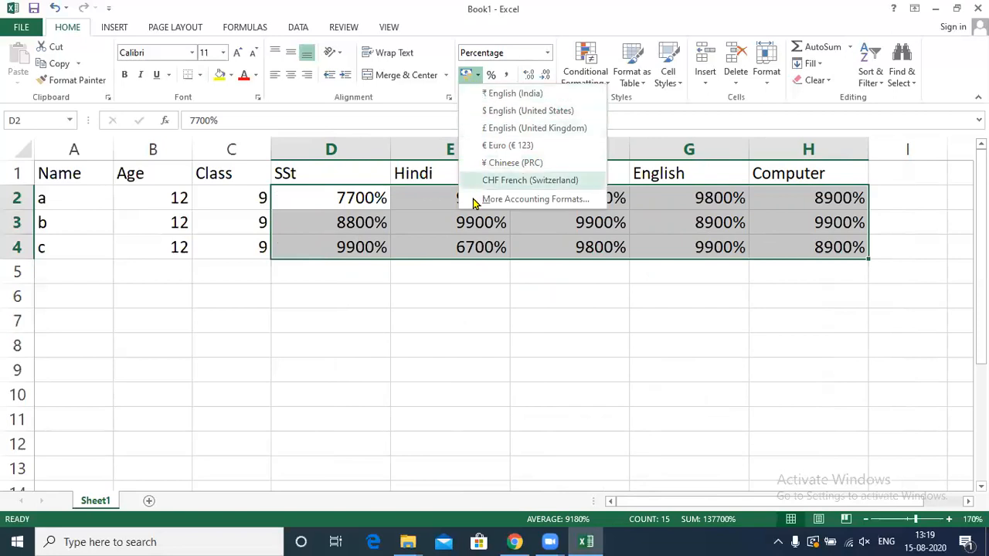
pyautogui.click(478, 76)
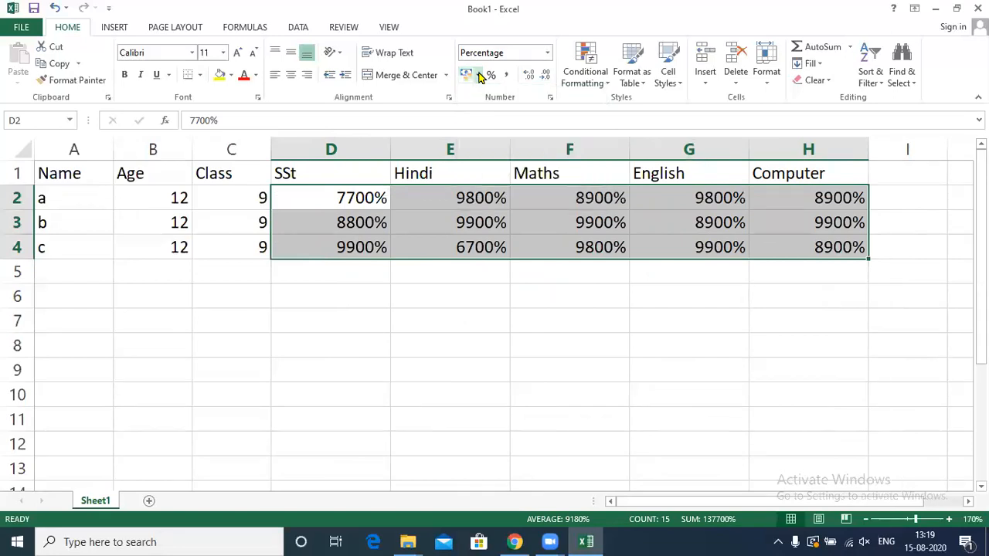
pyautogui.click(479, 77)
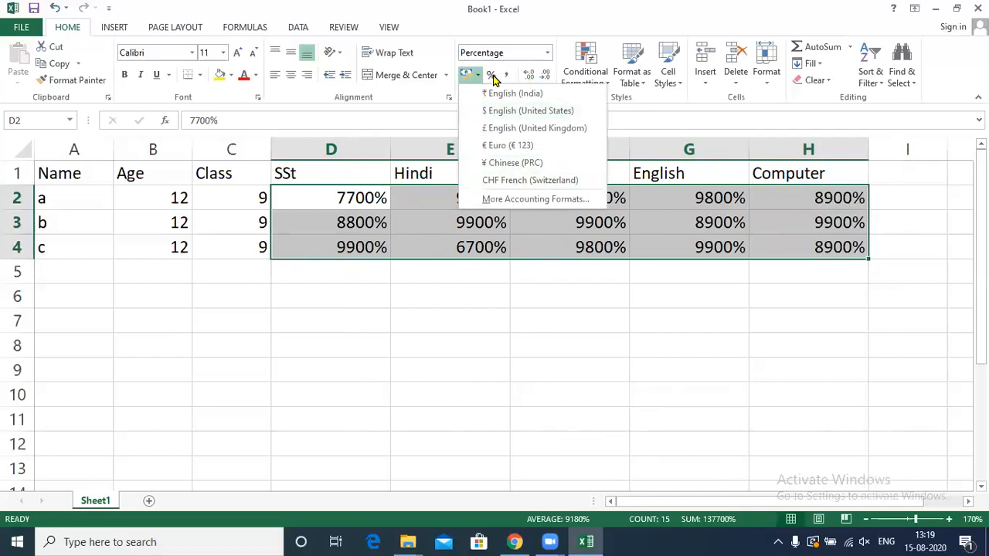
pyautogui.click(526, 28)
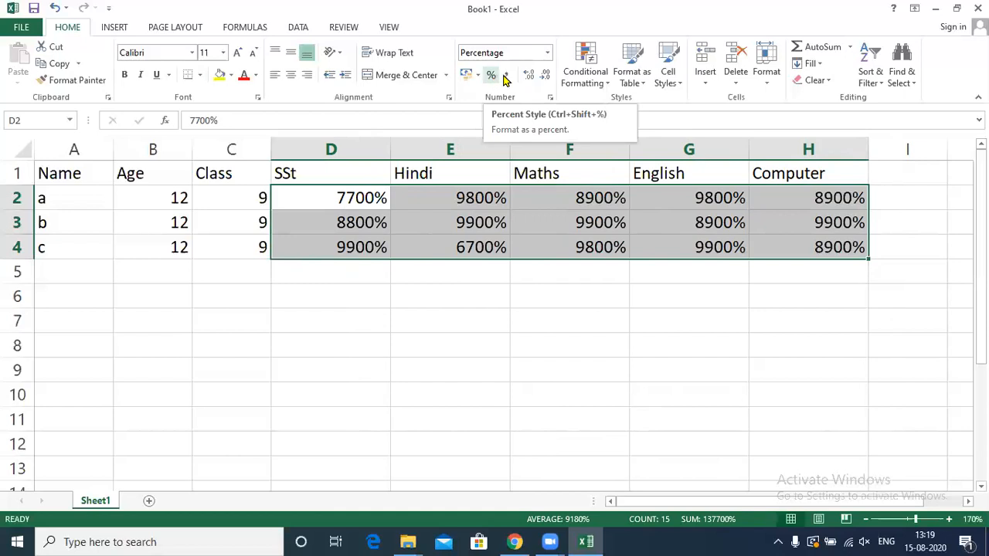
# Try the Comma Style on the marks in D2:H4 and return them to the General format.
pyautogui.click(505, 76)
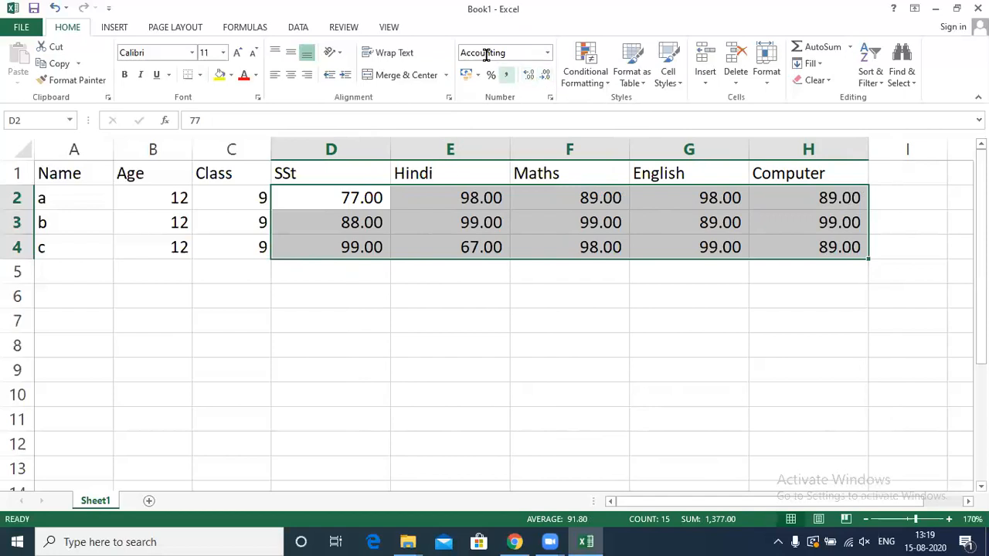
pyautogui.click(547, 53)
pyautogui.click(553, 17)
pyautogui.click(547, 53)
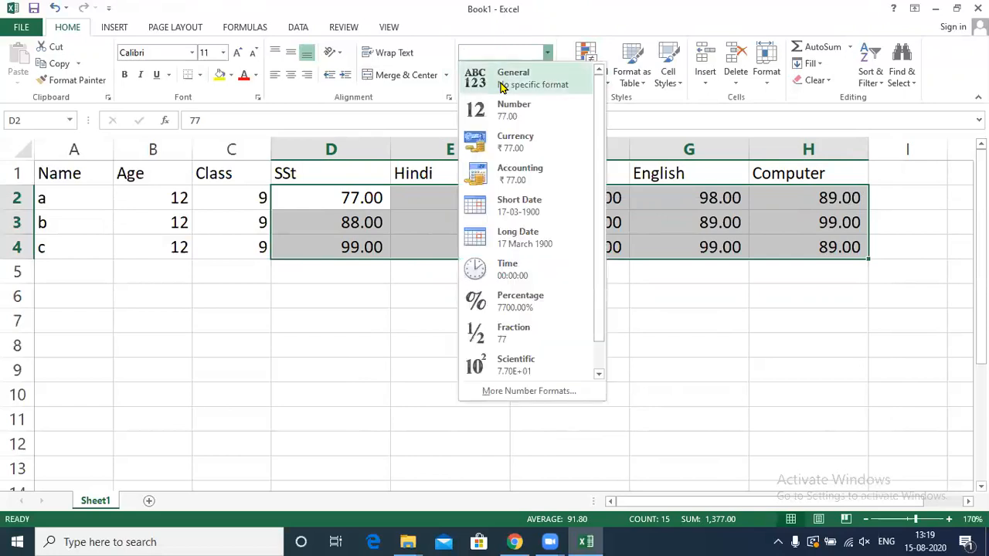
pyautogui.click(502, 84)
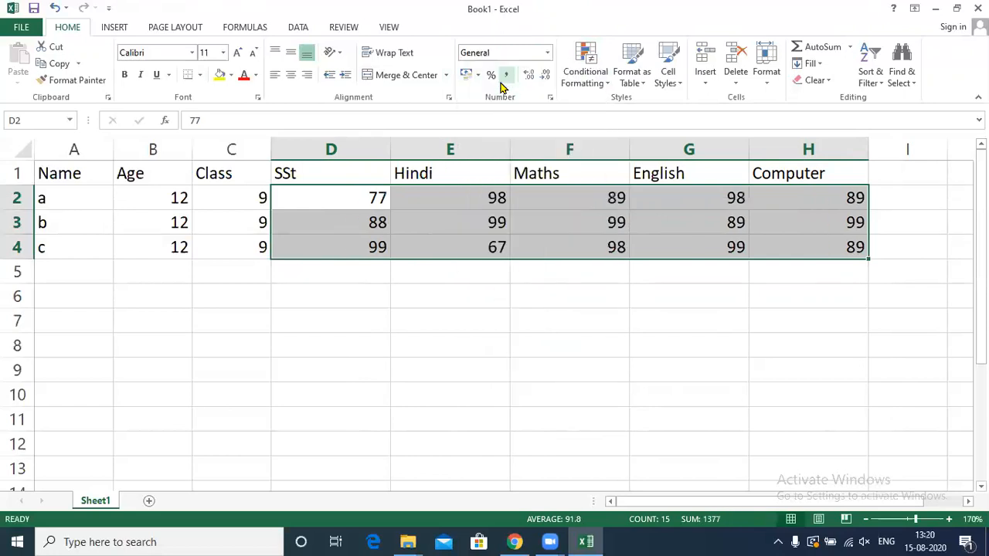
# Highlight the marks in D2:H4 that are greater than 90 with Green Fill with Dark Green Text.
pyautogui.click(601, 82)
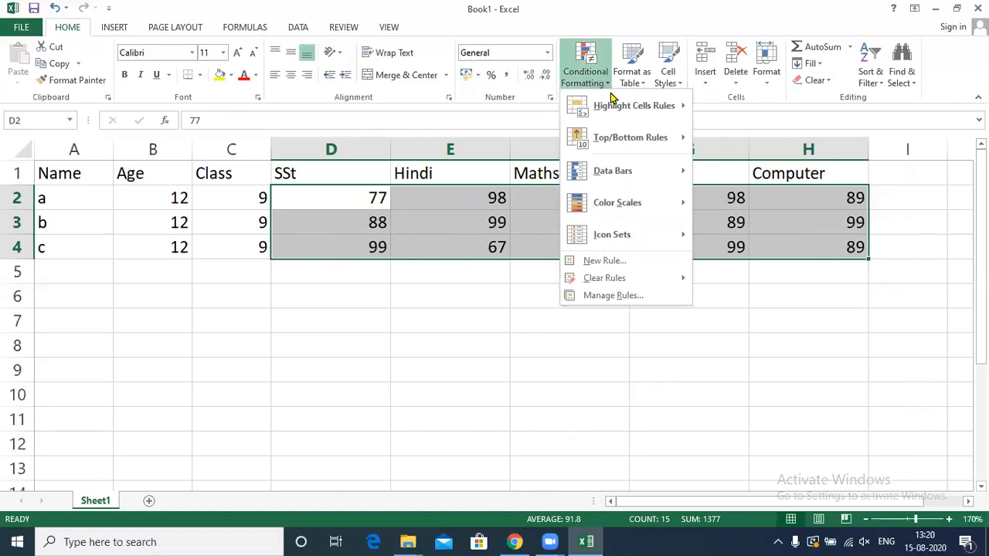
pyautogui.moveTo(614, 114)
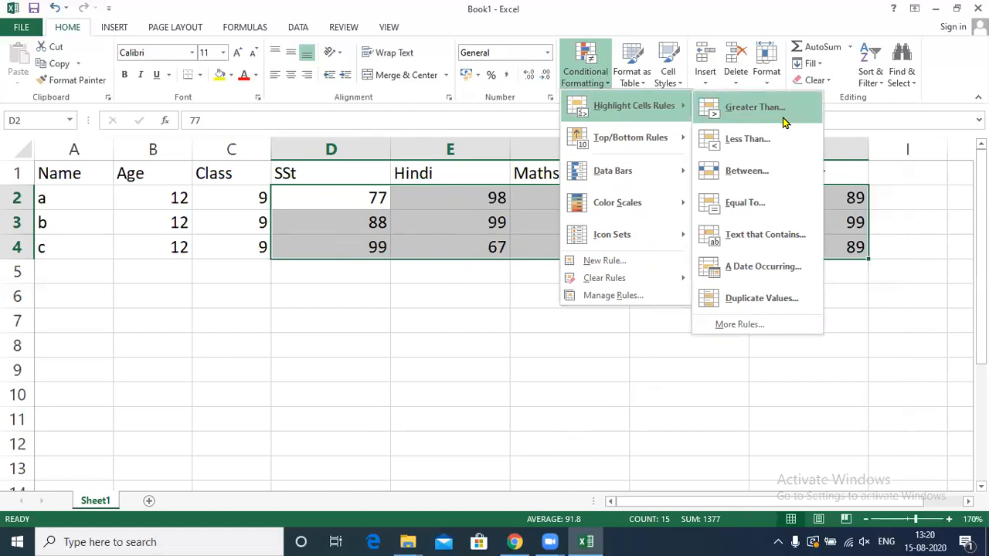
pyautogui.click(747, 108)
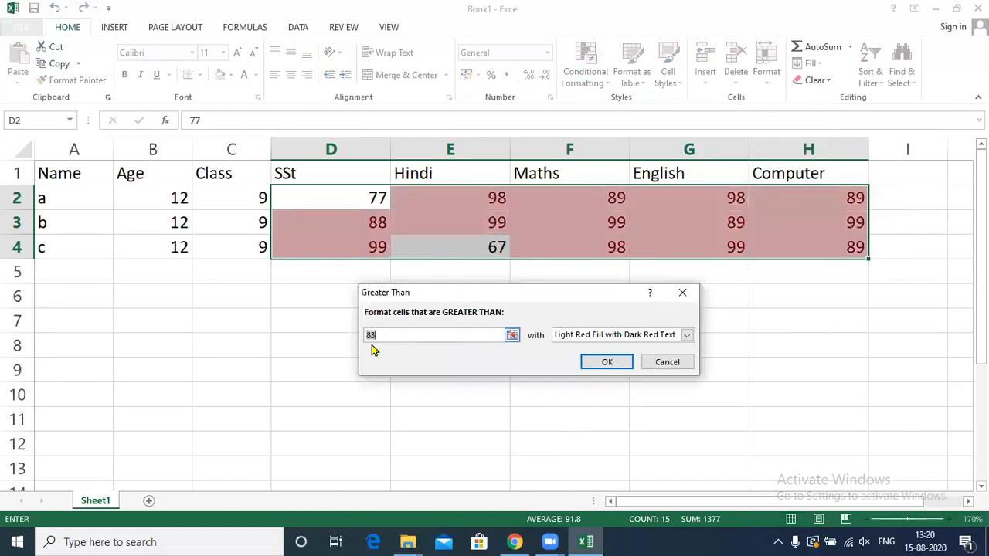
pyautogui.click(387, 334)
pyautogui.write('90')
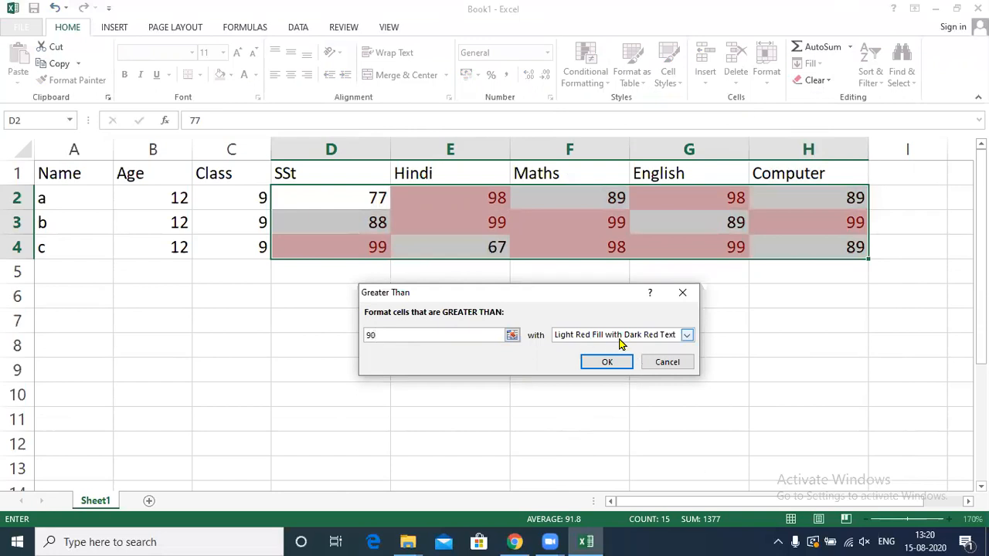
pyautogui.click(686, 336)
pyautogui.click(649, 368)
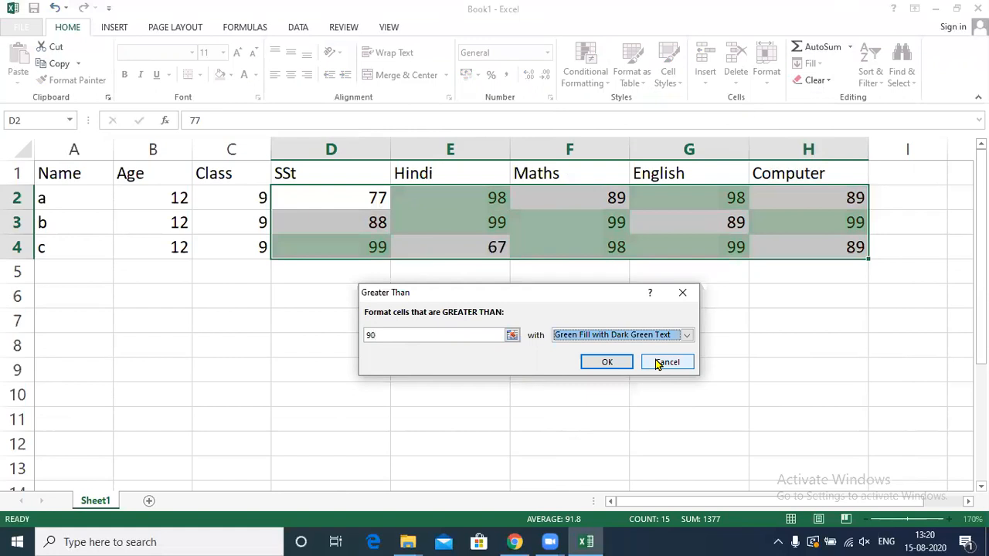
pyautogui.click(609, 360)
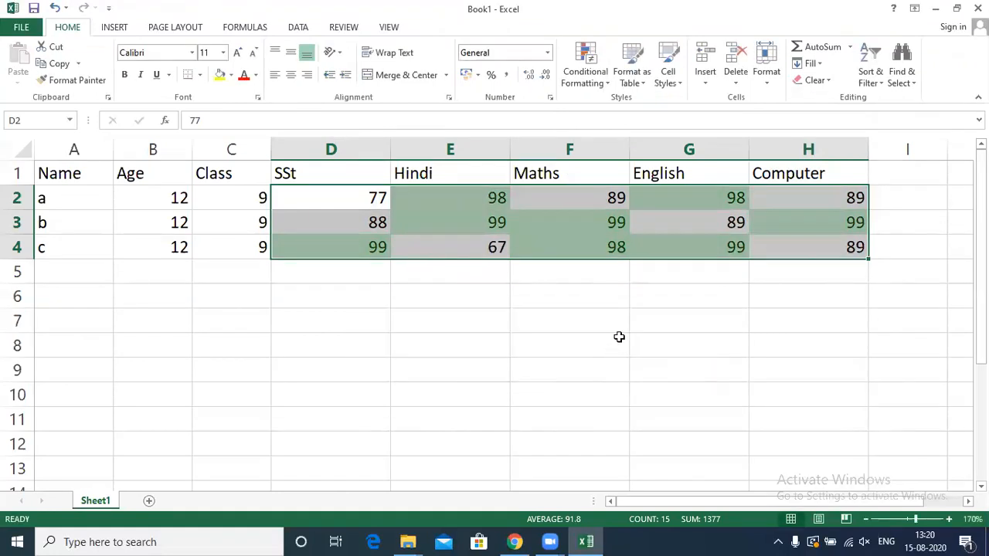
# Clear the formats from the marks in D2:H4 to remove the green highlighting.
pyautogui.scroll(-1, 820, 88)
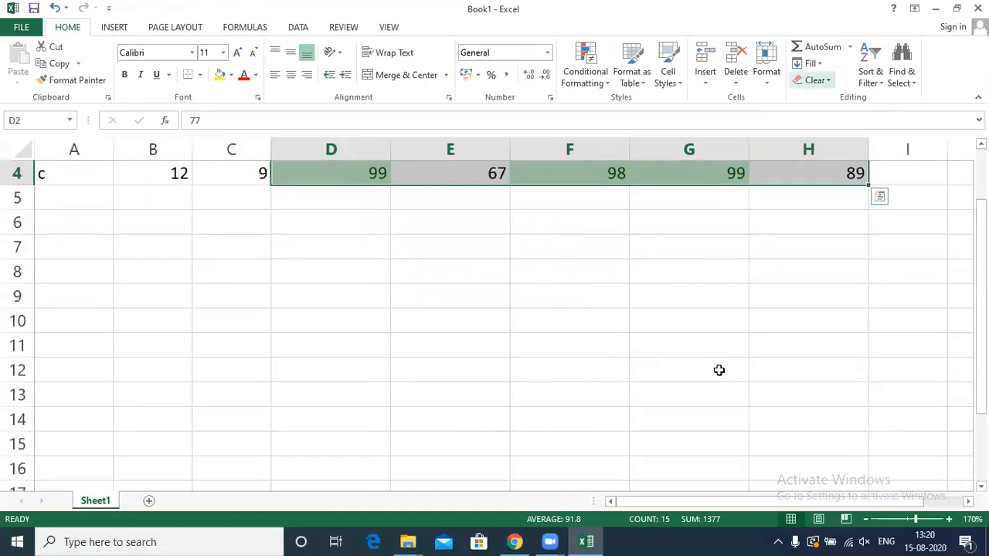
pyautogui.scroll(1, 719, 371)
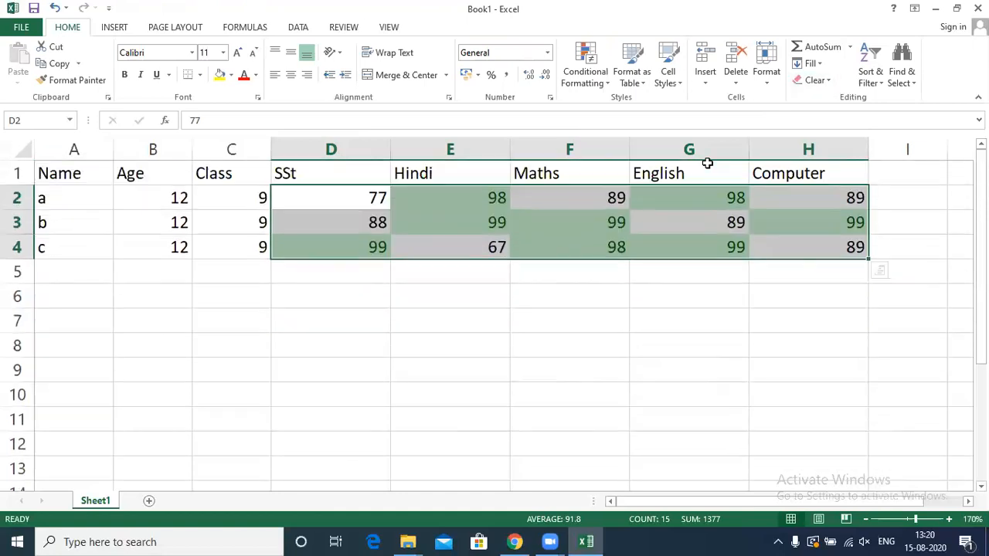
pyautogui.click(826, 83)
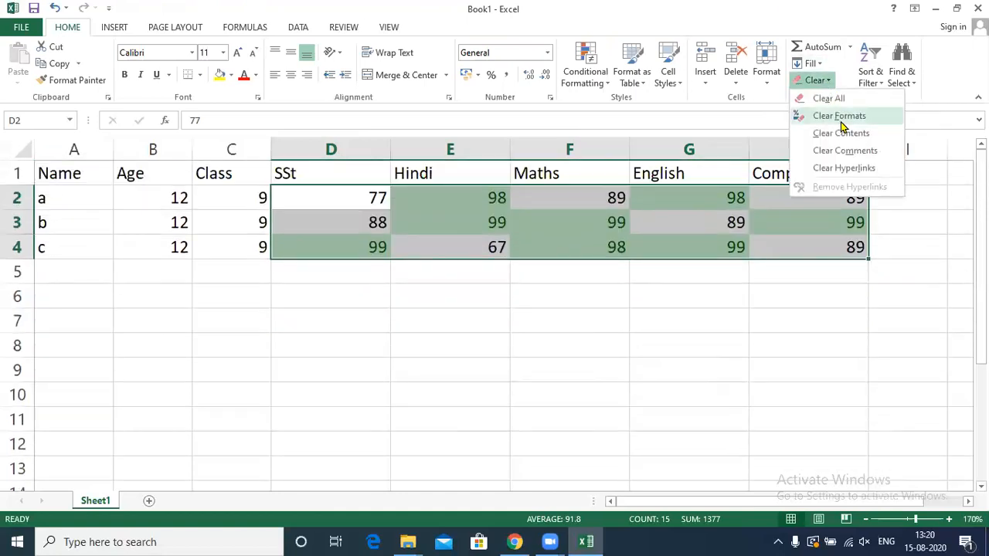
pyautogui.click(839, 116)
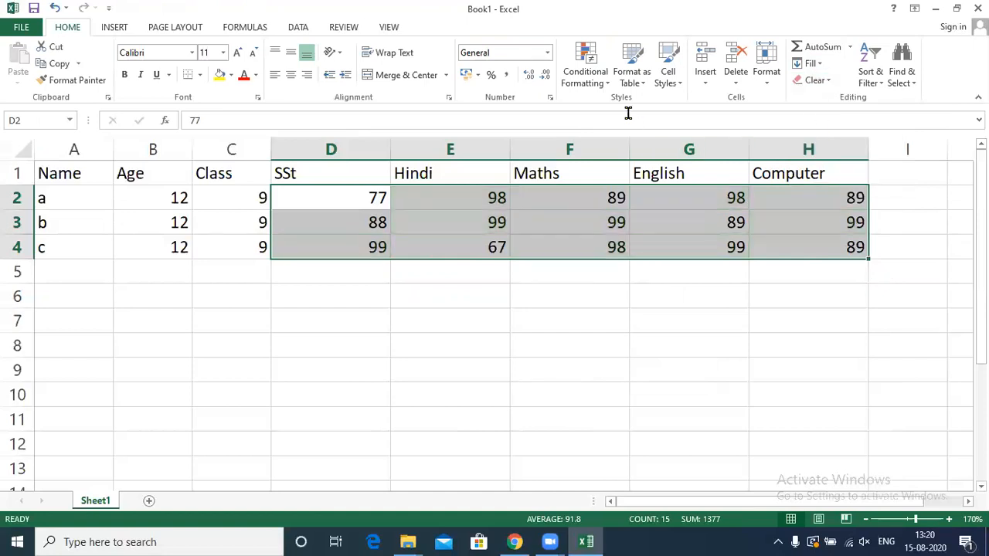
# Try a Less Than rule with Light Red Fill with Dark Red Text on the marks in D2:H4, and clear the formats.
pyautogui.click(597, 82)
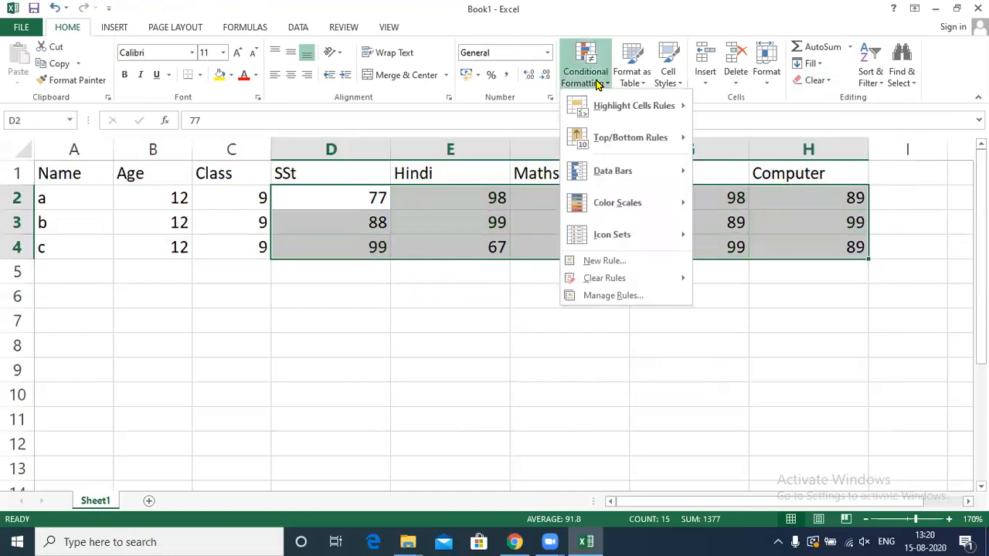
pyautogui.moveTo(664, 110)
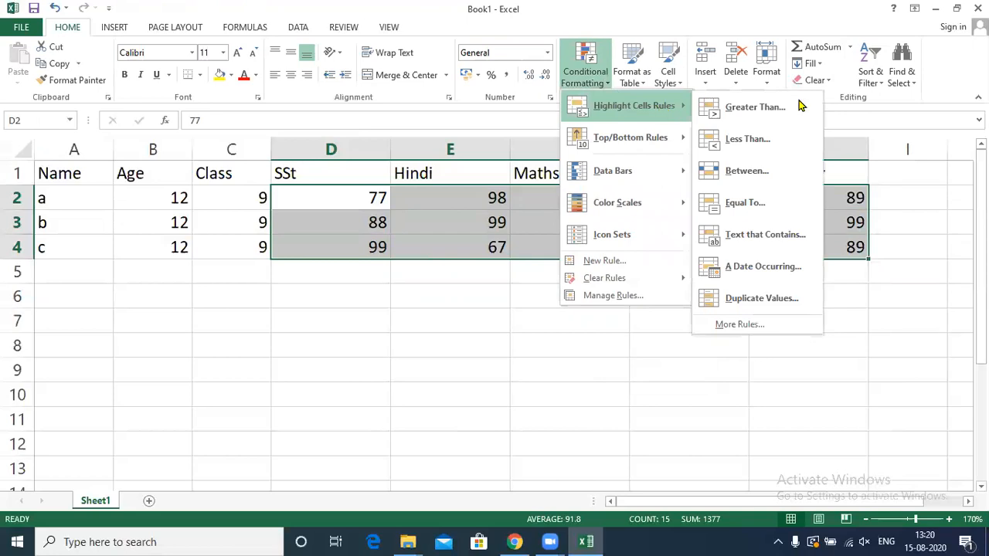
pyautogui.click(760, 147)
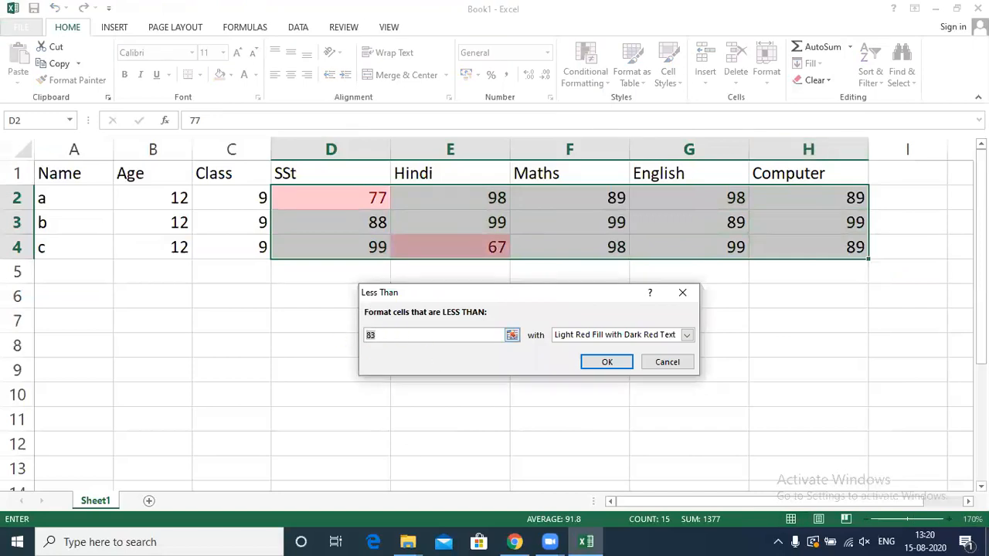
pyautogui.moveTo(987, 550)
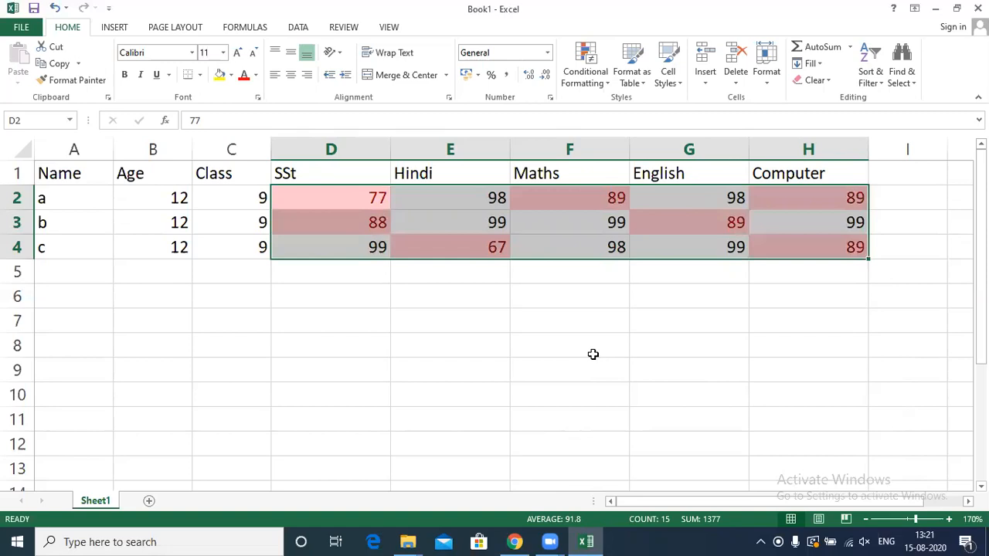
pyautogui.click(821, 82)
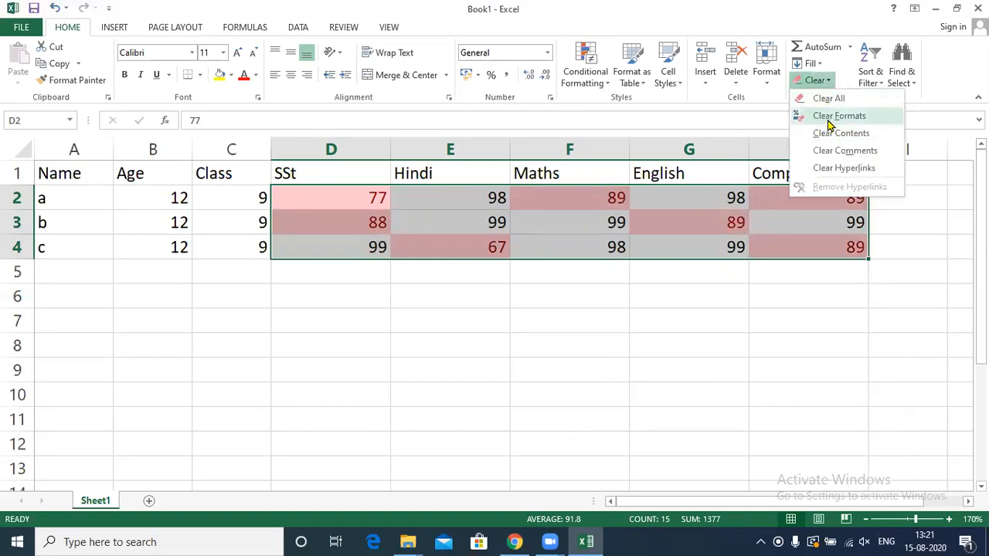
pyautogui.click(826, 116)
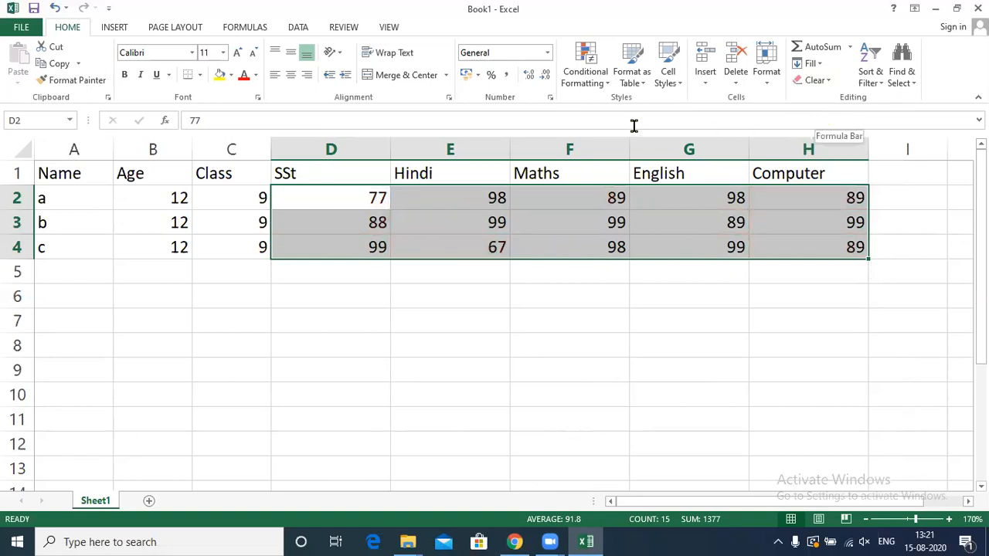
# Highlight the top 10% of the marks in D2:H4 with Light Red Fill with Dark Red Text.
pyautogui.click(607, 85)
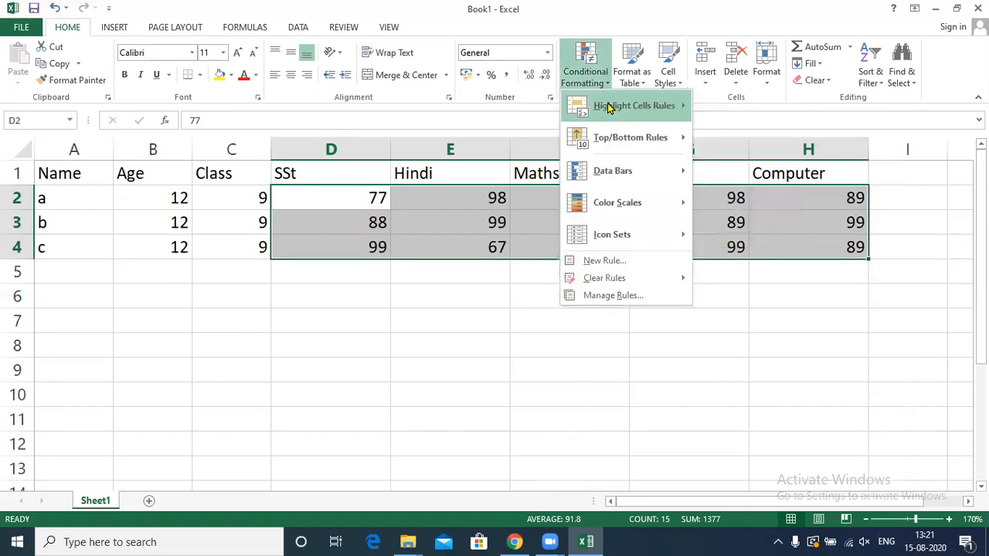
pyautogui.moveTo(607, 108)
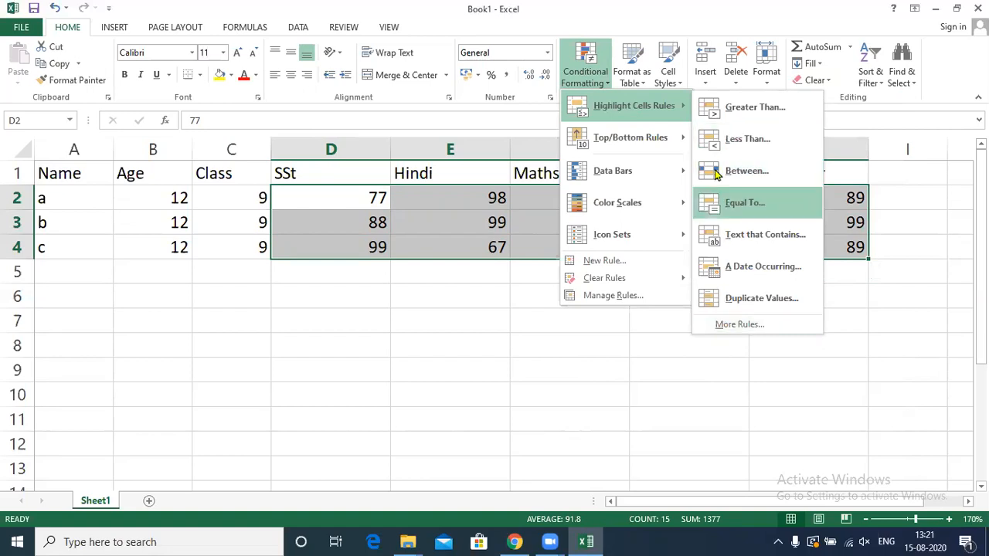
pyautogui.moveTo(676, 147)
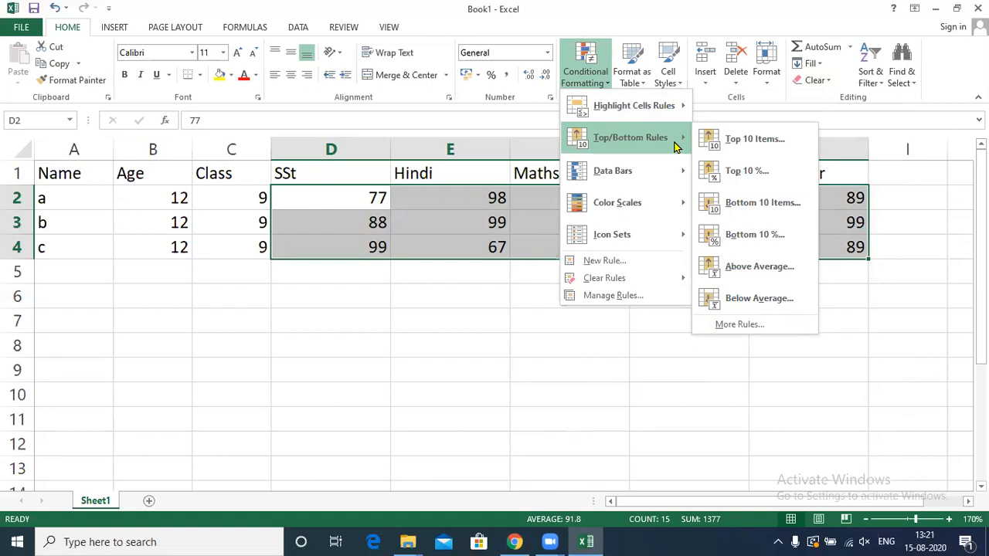
pyautogui.click(756, 176)
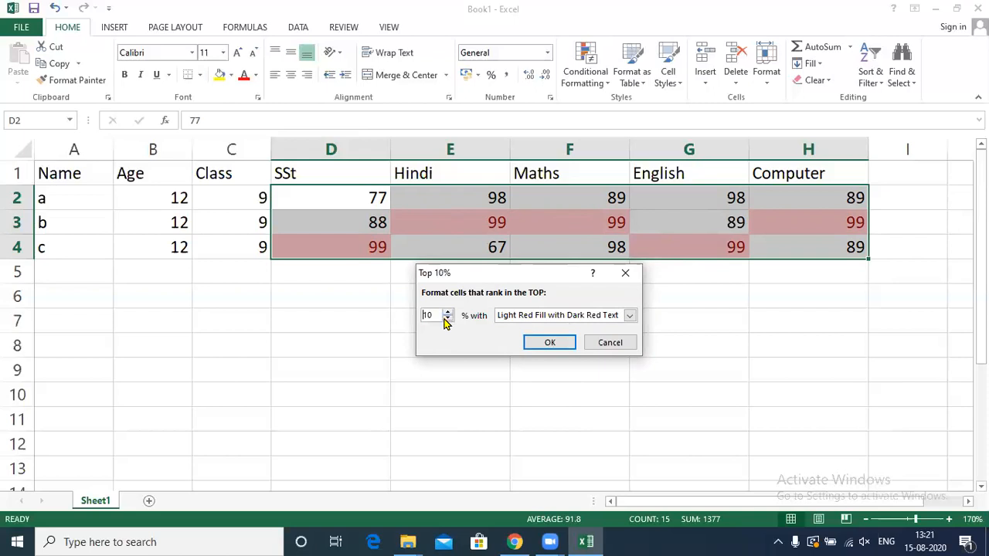
pyautogui.click(549, 342)
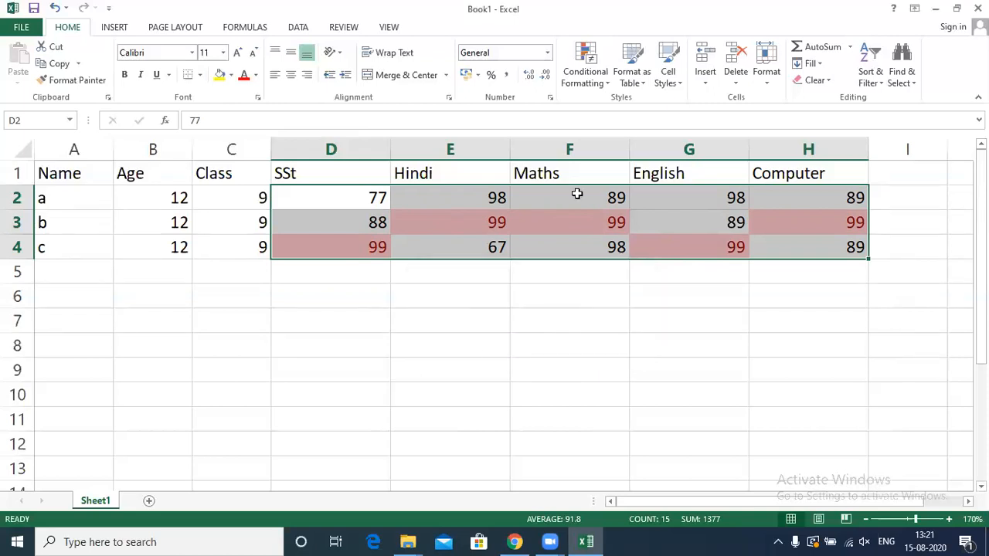
# Add pink gradient-fill data bars to the marks in D2:H4.
pyautogui.click(599, 87)
pyautogui.moveTo(611, 182)
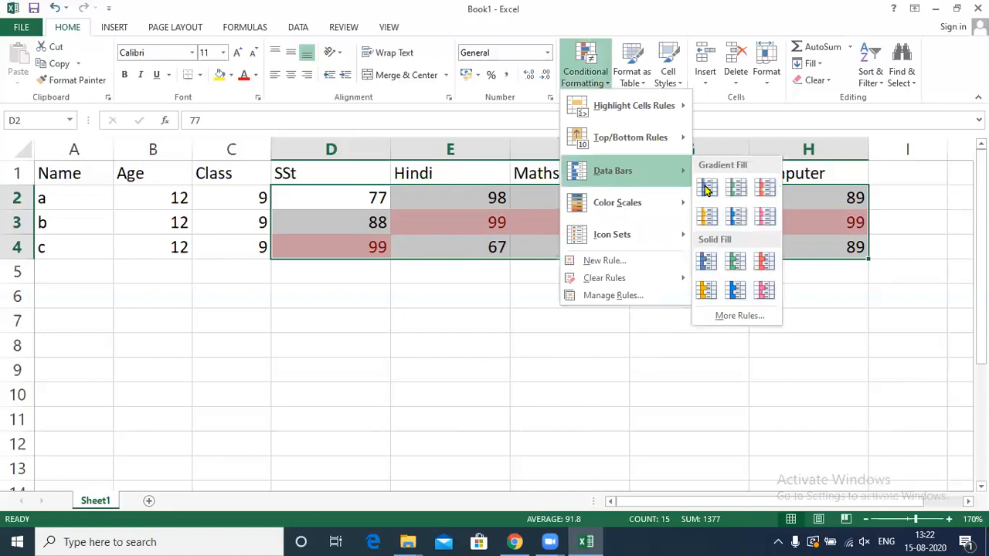
pyautogui.click(767, 213)
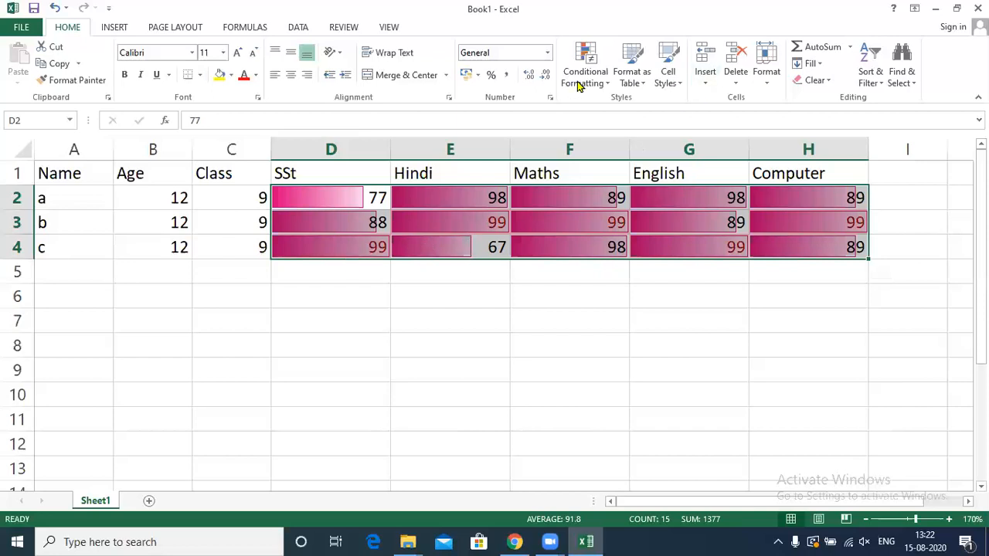
# Clear the formats from the marks in D2:H4 to remove the data bars and the top 10% highlighting.
pyautogui.click(601, 82)
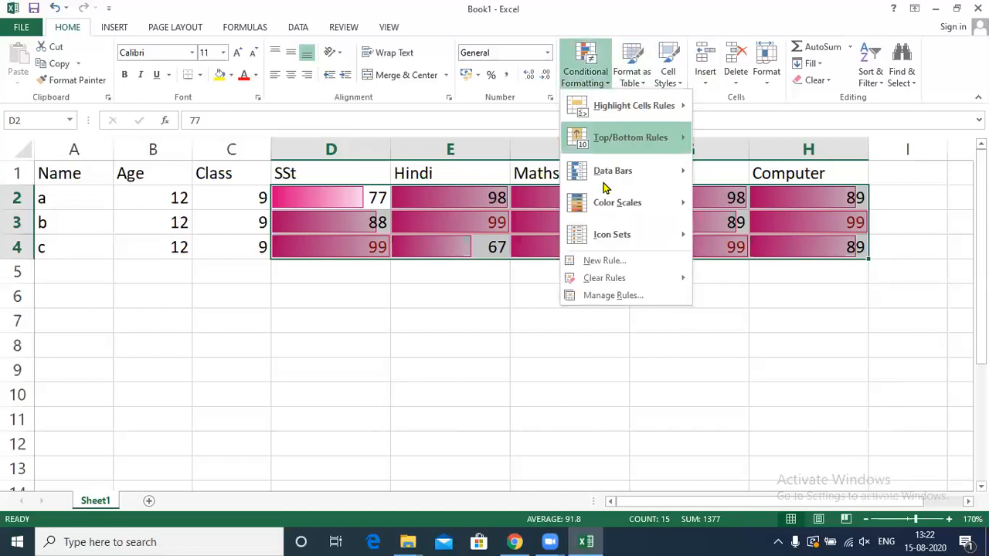
pyautogui.moveTo(622, 203)
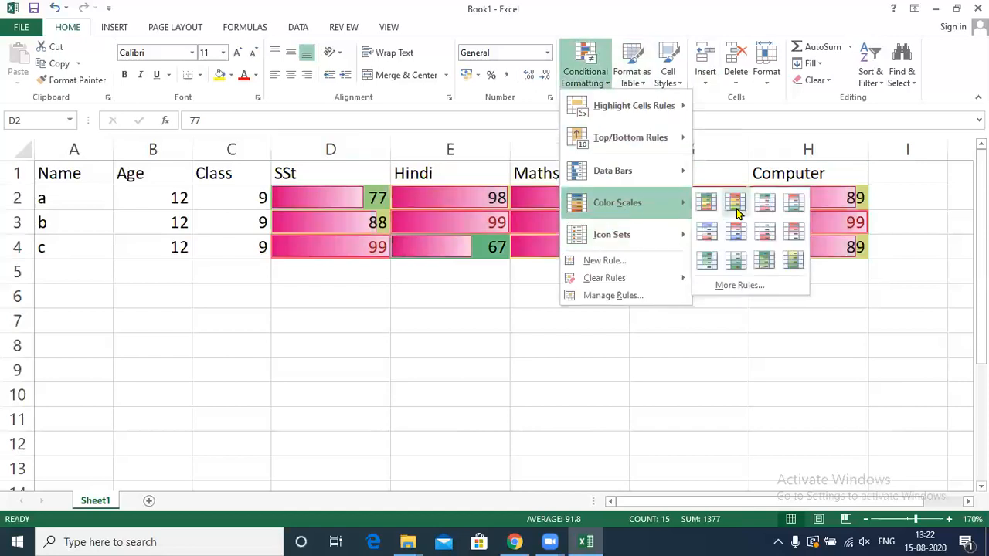
pyautogui.click(826, 85)
pyautogui.click(828, 116)
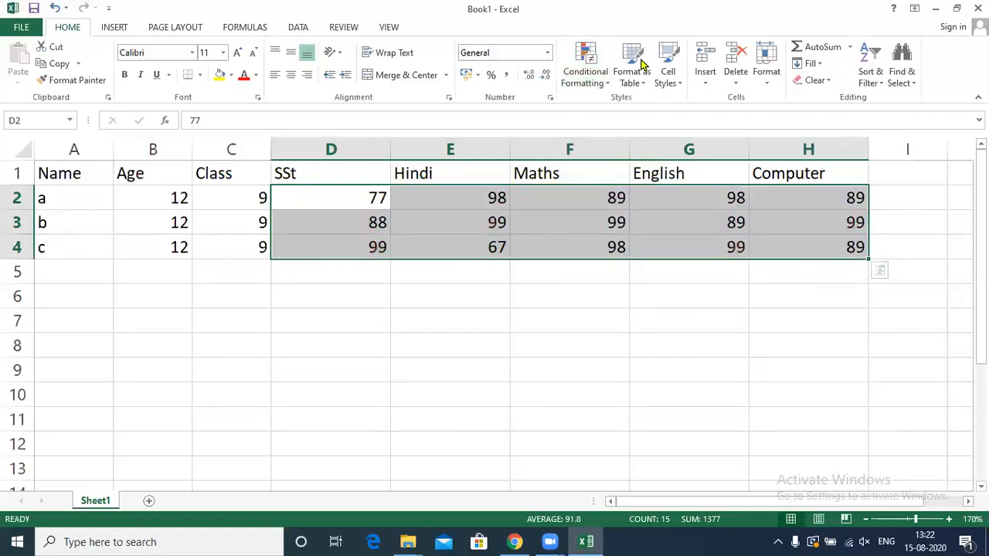
# Apply the Green - Yellow - Red Color Scale to the marks in D2:H4.
pyautogui.click(591, 81)
pyautogui.moveTo(603, 215)
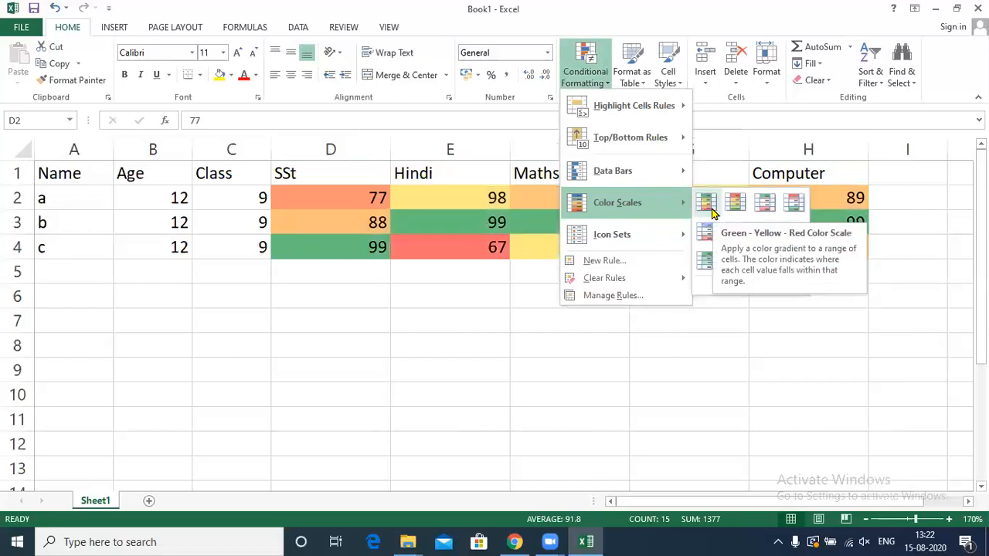
pyautogui.click(706, 201)
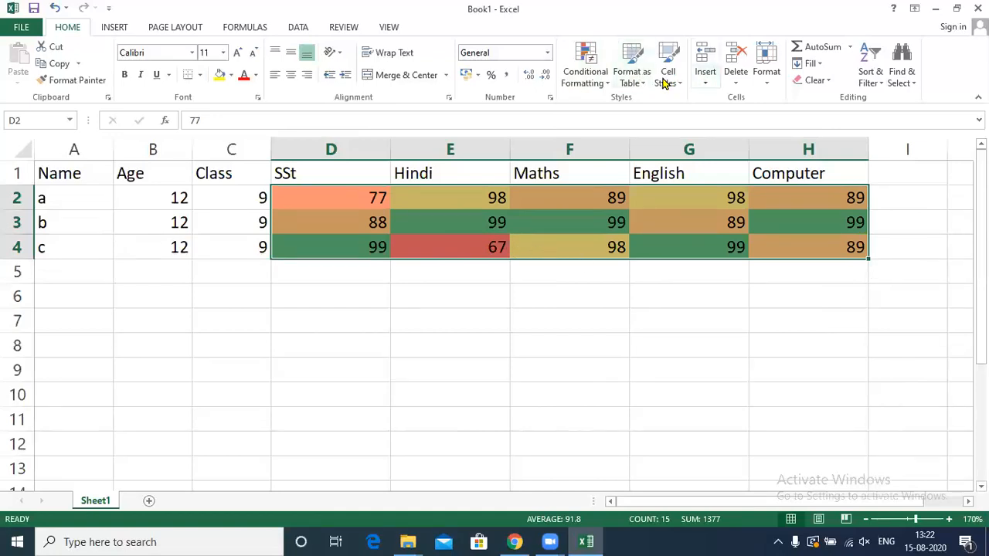
# Examine the 3-Color Scale format style and its midpoint color choices for a custom color scale rule, and dismiss the rule.
pyautogui.click(605, 90)
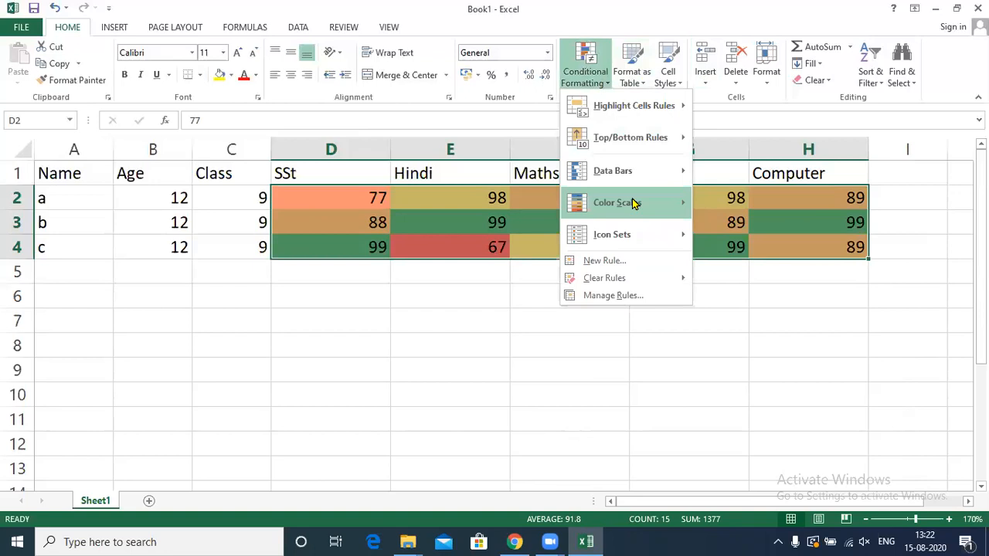
pyautogui.moveTo(633, 203)
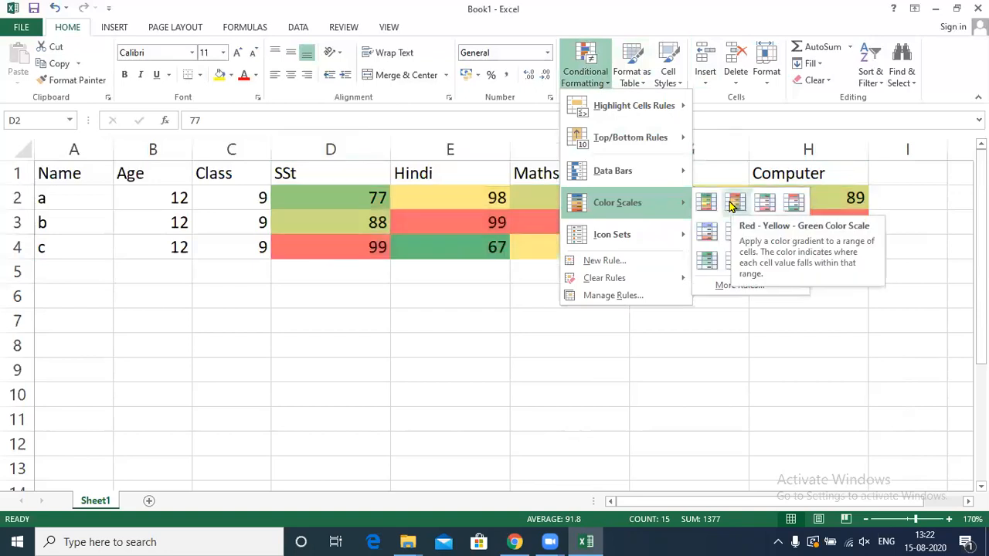
pyautogui.click(739, 285)
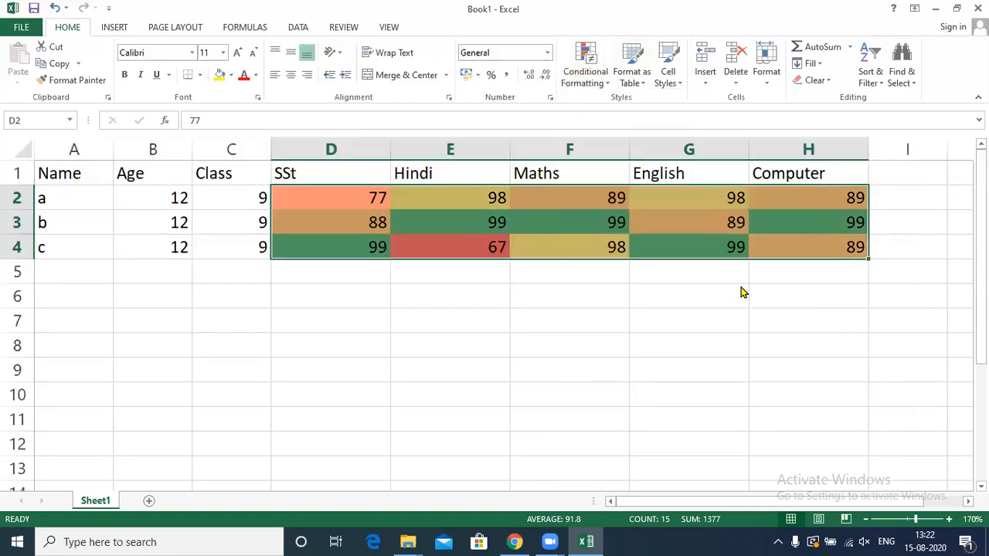
pyautogui.click(498, 352)
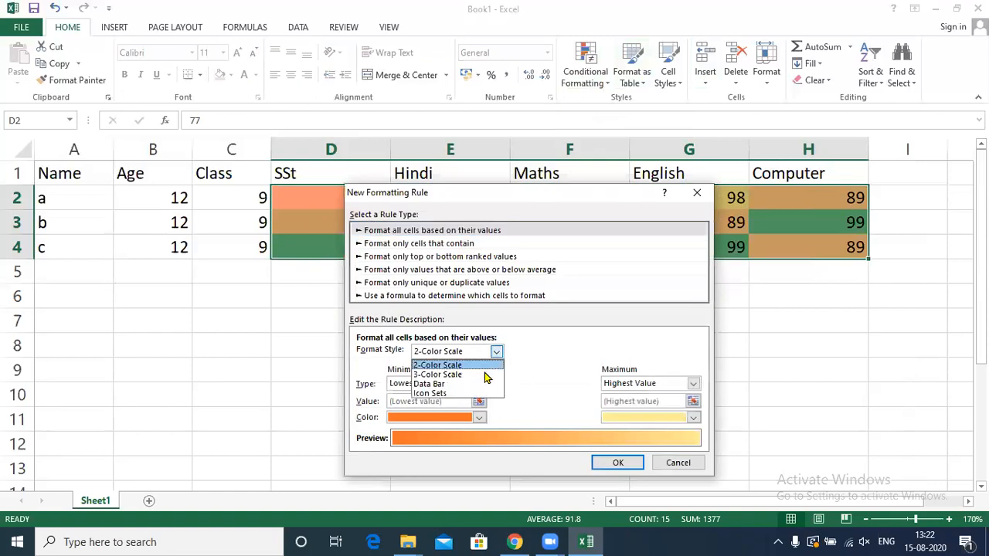
pyautogui.click(480, 373)
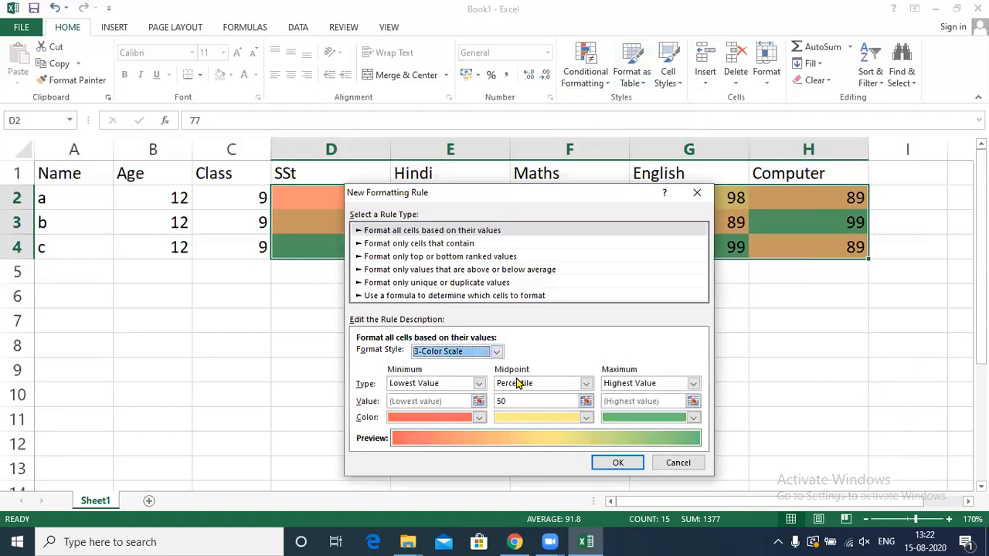
pyautogui.click(585, 417)
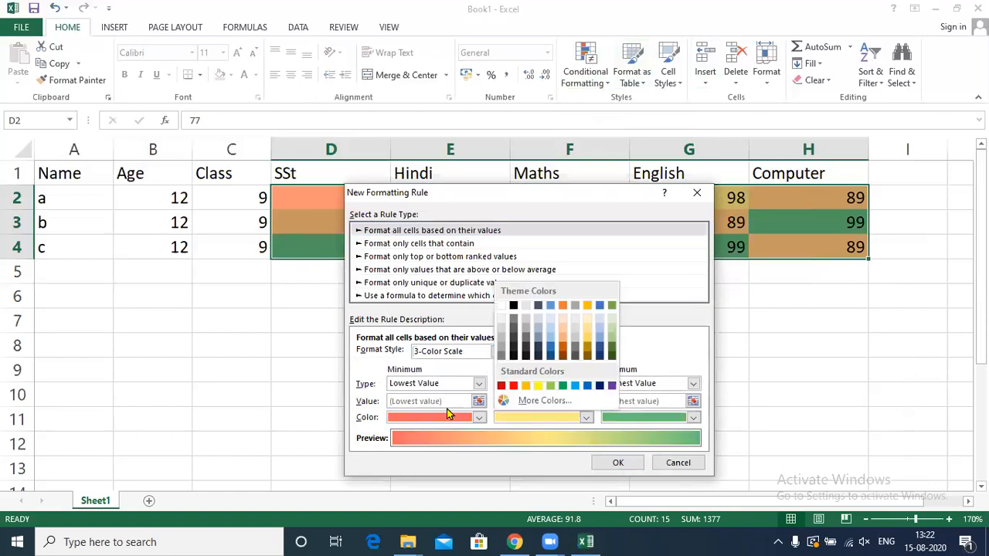
pyautogui.click(693, 189)
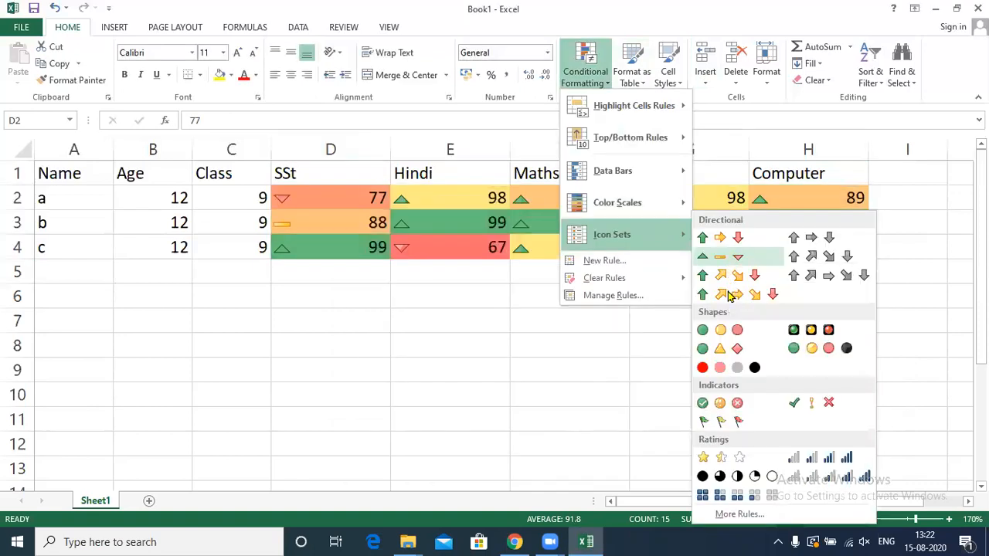
# Try the circle, triangle and diamond icon set on the marks in D2:H4, undo it, and clear the remaining formats.
pyautogui.click(736, 349)
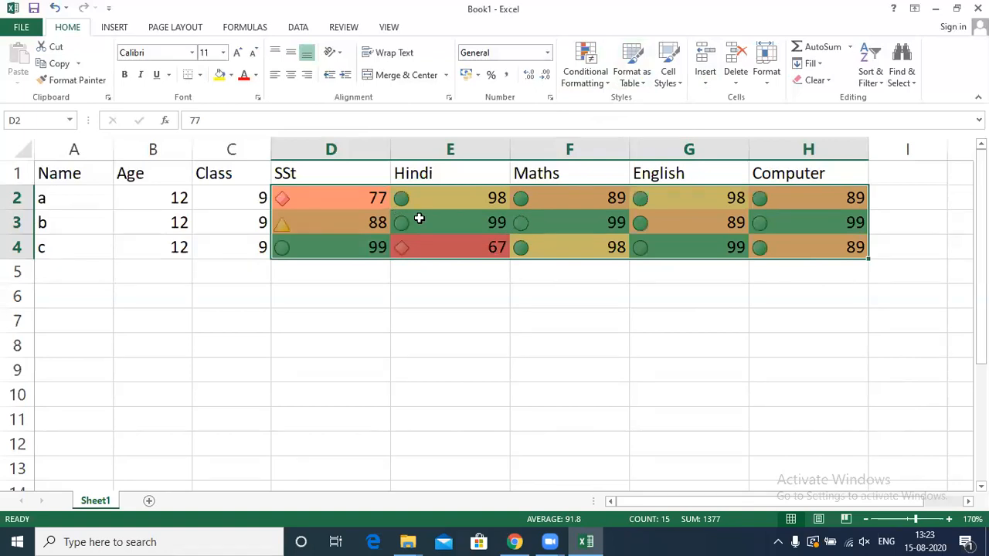
pyautogui.hotkey('ctrl', 'z')
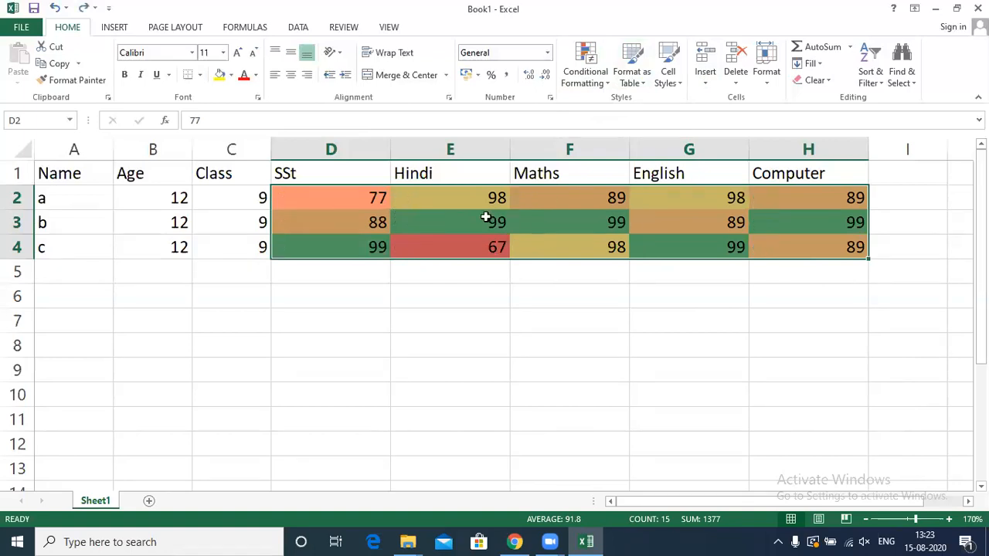
pyautogui.click(832, 82)
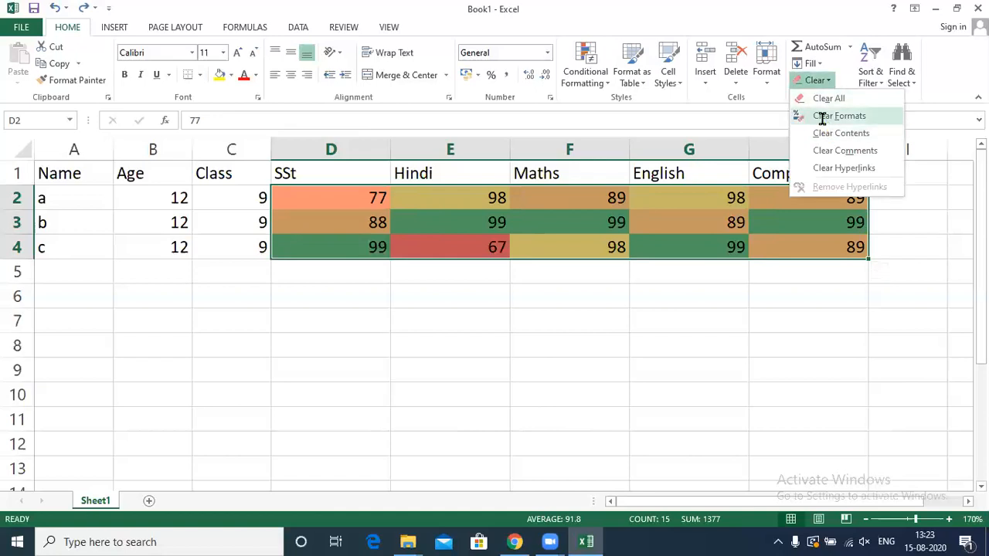
pyautogui.click(821, 118)
# Examine the format styles available for a new formatting rule based on cell values, and dismiss the rule.
pyautogui.click(594, 80)
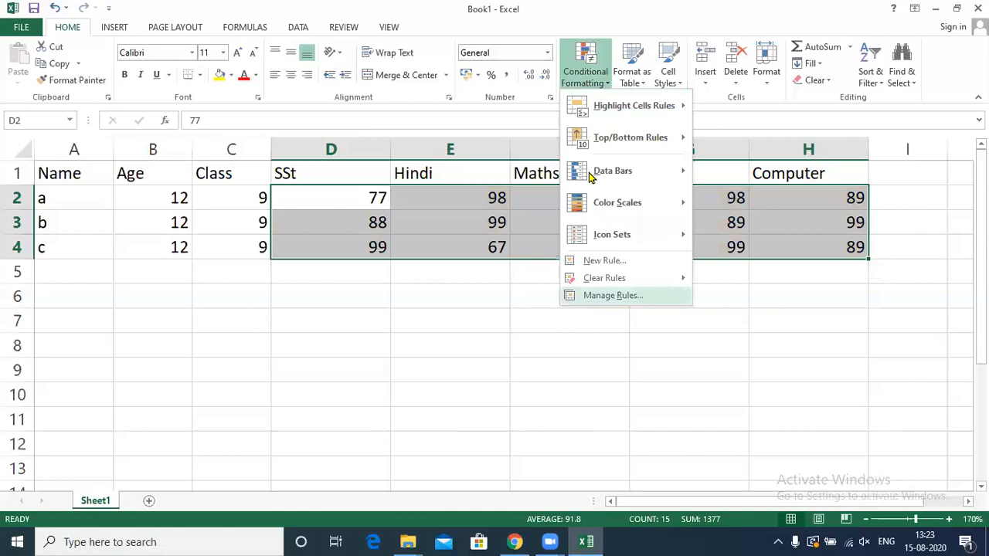
pyautogui.click(590, 264)
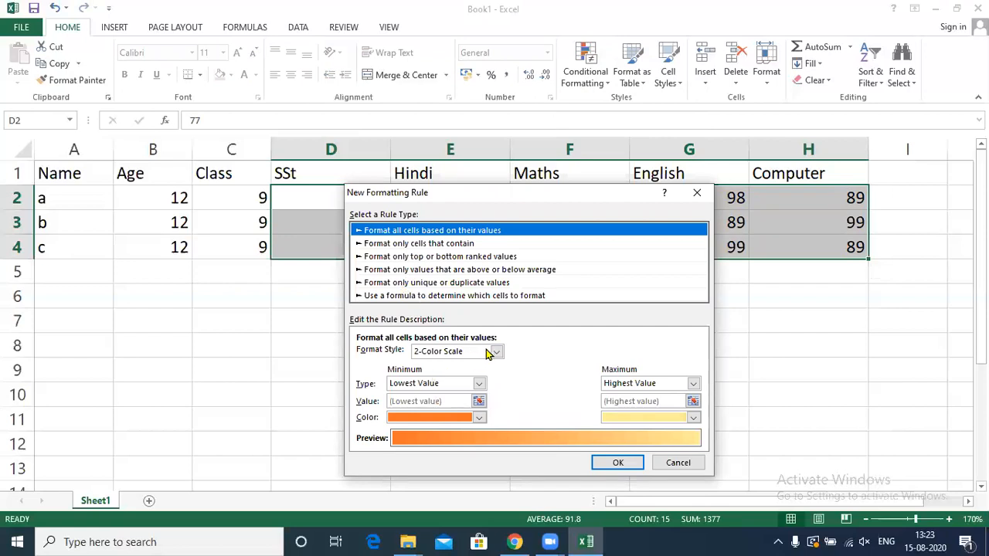
pyautogui.click(469, 352)
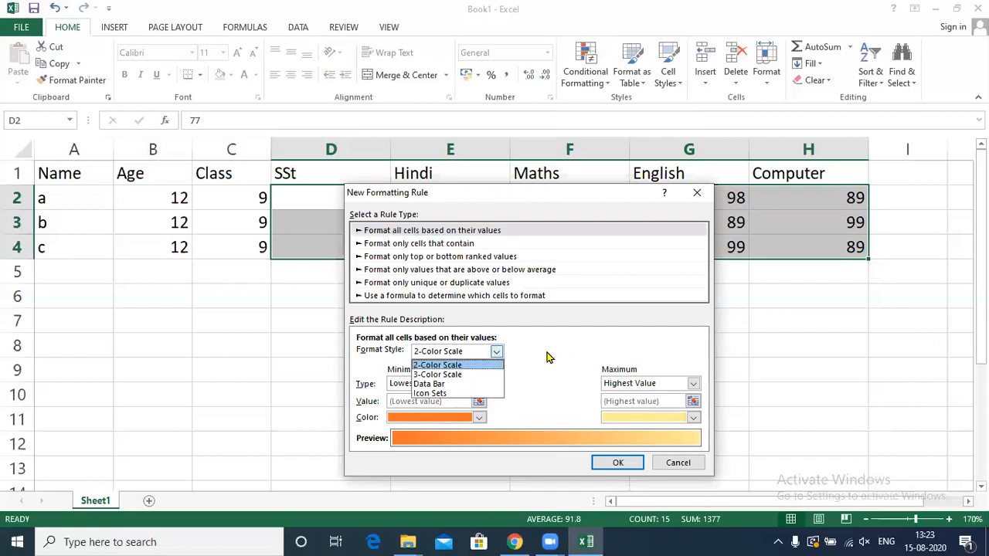
pyautogui.click(697, 194)
pyautogui.click(697, 193)
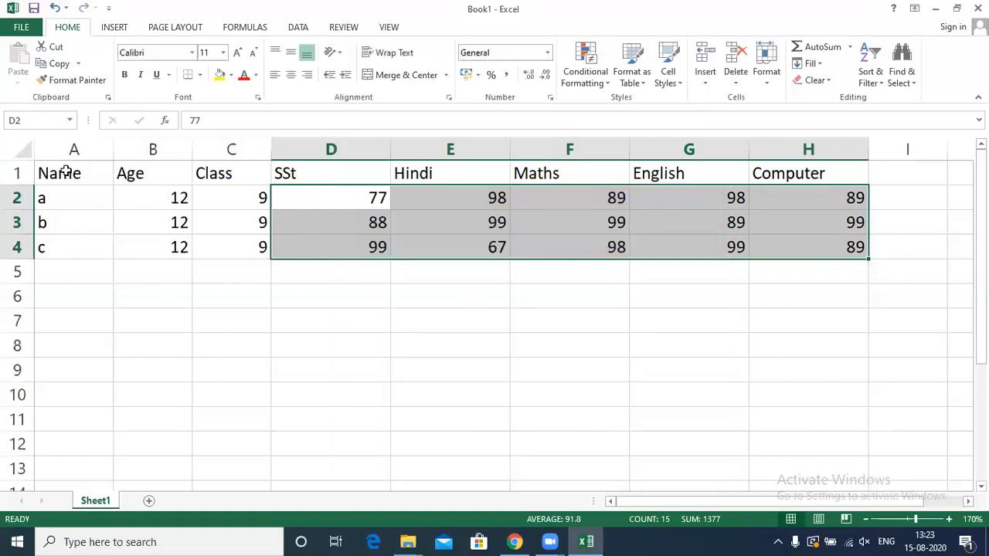
# Try to format the range A1:H4 as a table with headers, and preview cell styles on the same range.
pyautogui.moveTo(68, 172); pyautogui.dragTo(840, 253)
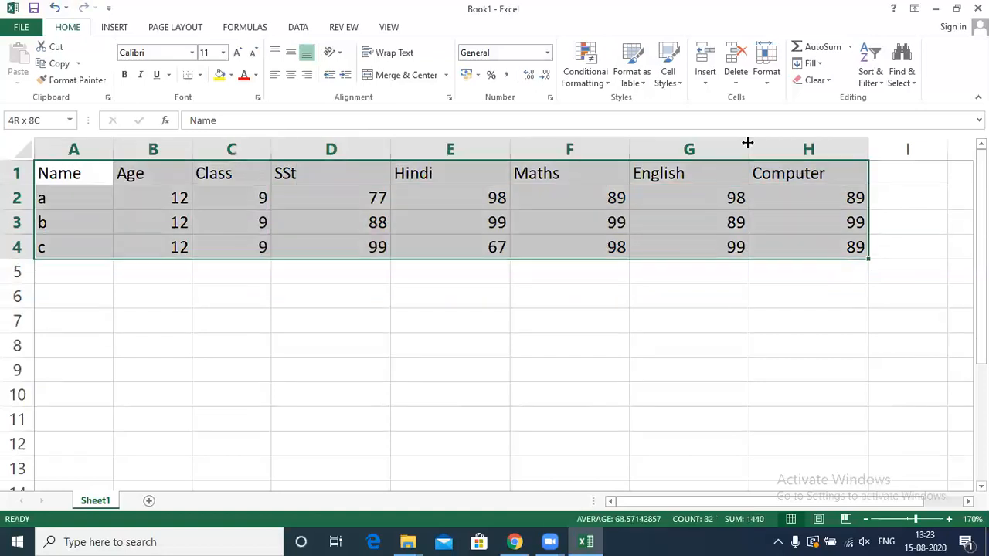
pyautogui.click(690, 156)
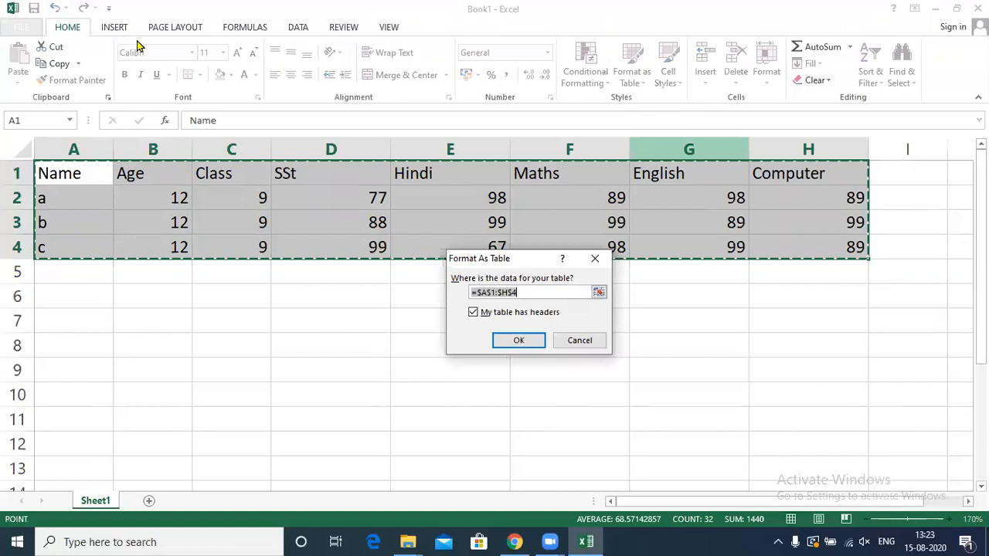
pyautogui.click(669, 85)
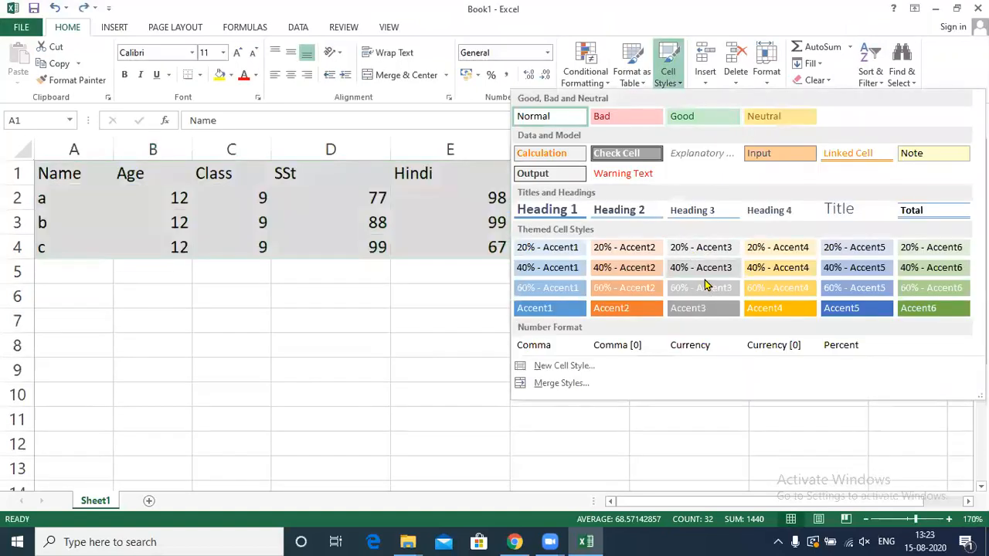
pyautogui.click(71, 166)
# Apply the Input cell style to the header row A1:H1.
pyautogui.moveTo(73, 172); pyautogui.dragTo(841, 173)
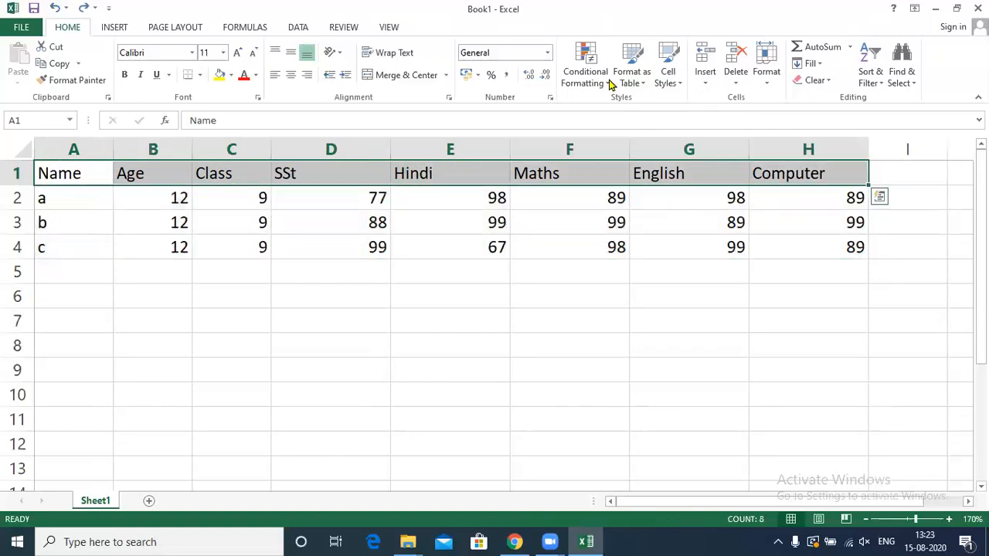
pyautogui.click(668, 77)
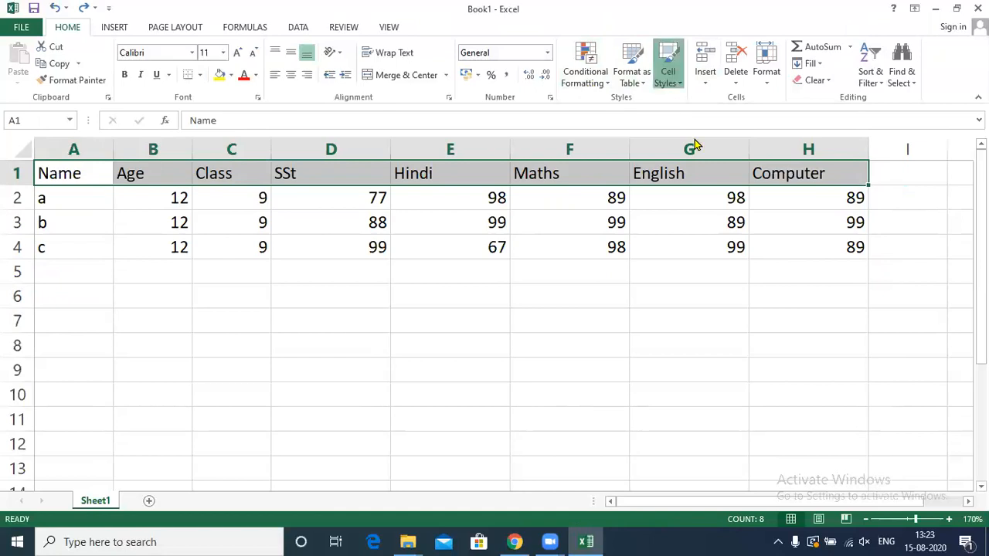
pyautogui.click(769, 149)
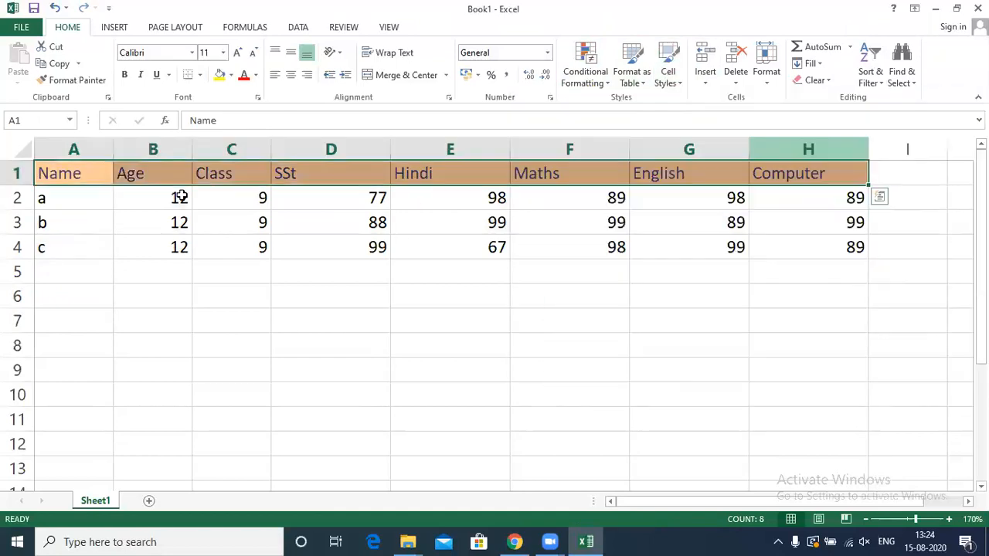
# Apply the 60% - Accent6 cell style to the student data rows in A2:H4.
pyautogui.moveTo(77, 199); pyautogui.dragTo(804, 250)
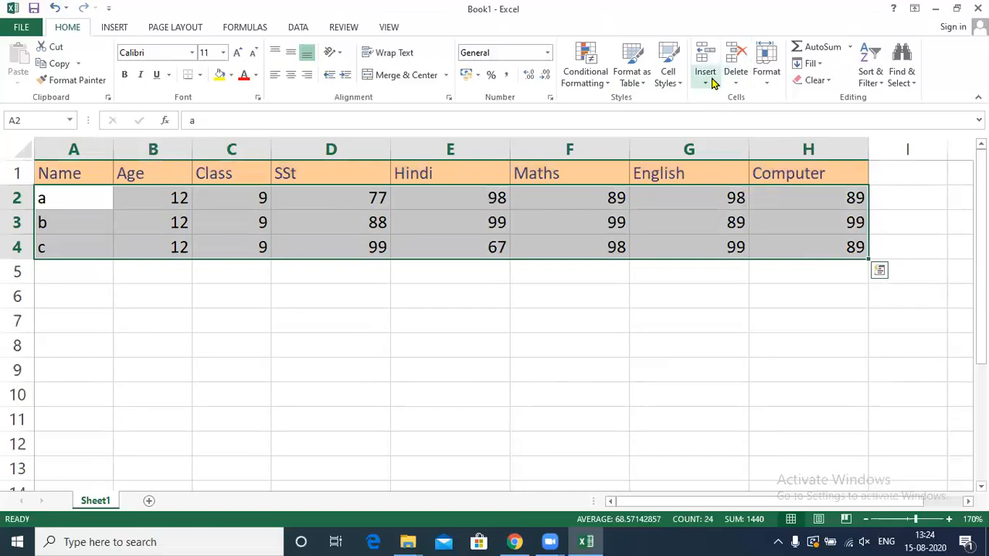
pyautogui.click(672, 79)
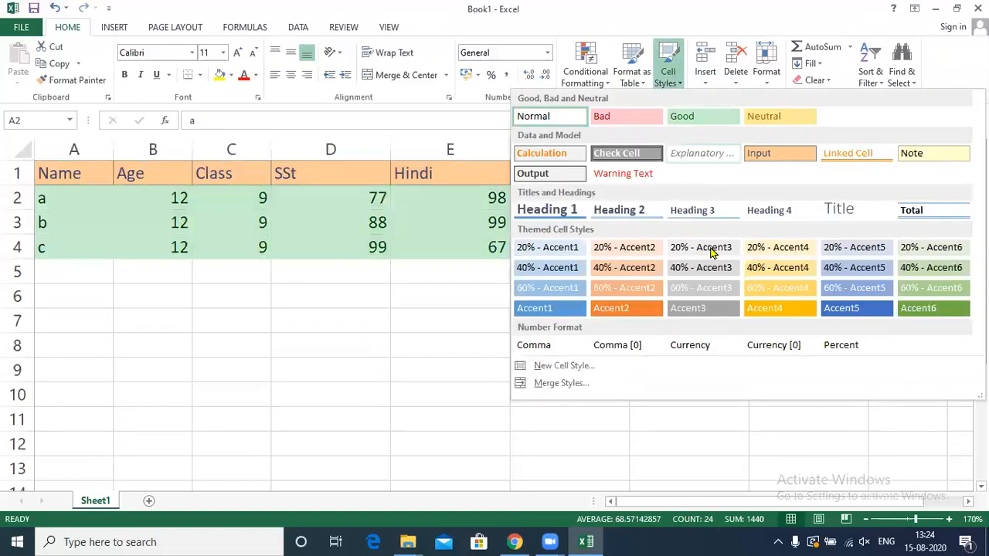
pyautogui.click(930, 287)
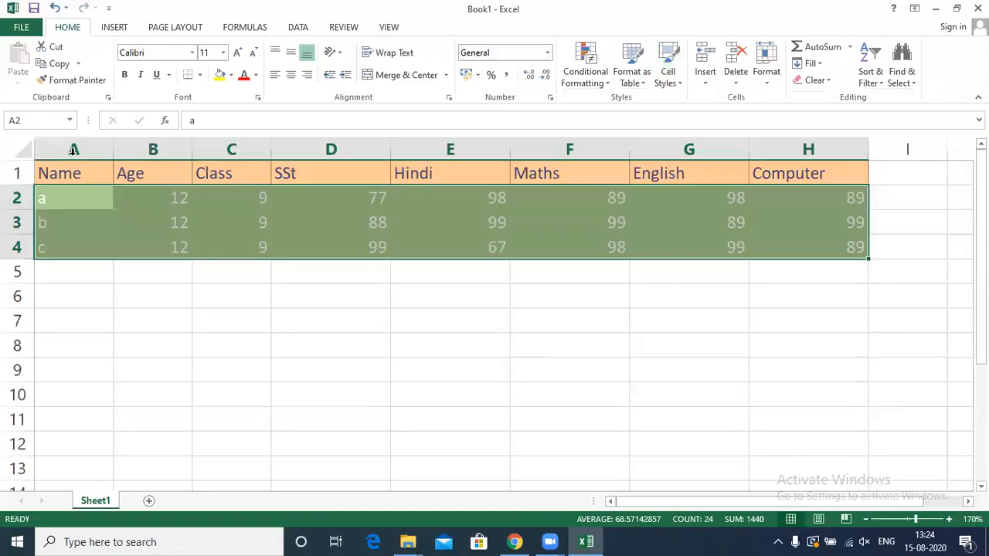
# Add all borders to the whole marks table in A1:H4.
pyautogui.moveTo(60, 173); pyautogui.dragTo(823, 252)
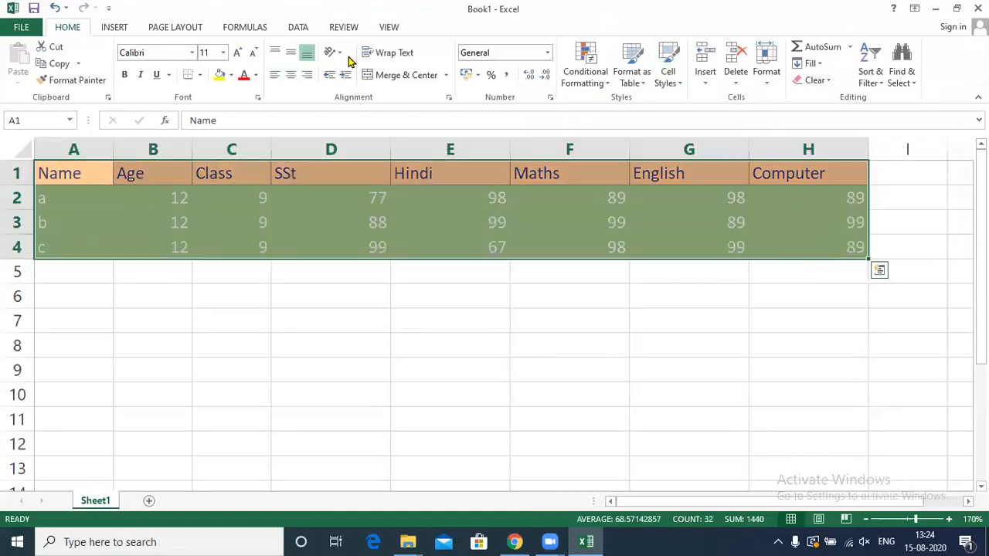
pyautogui.click(199, 75)
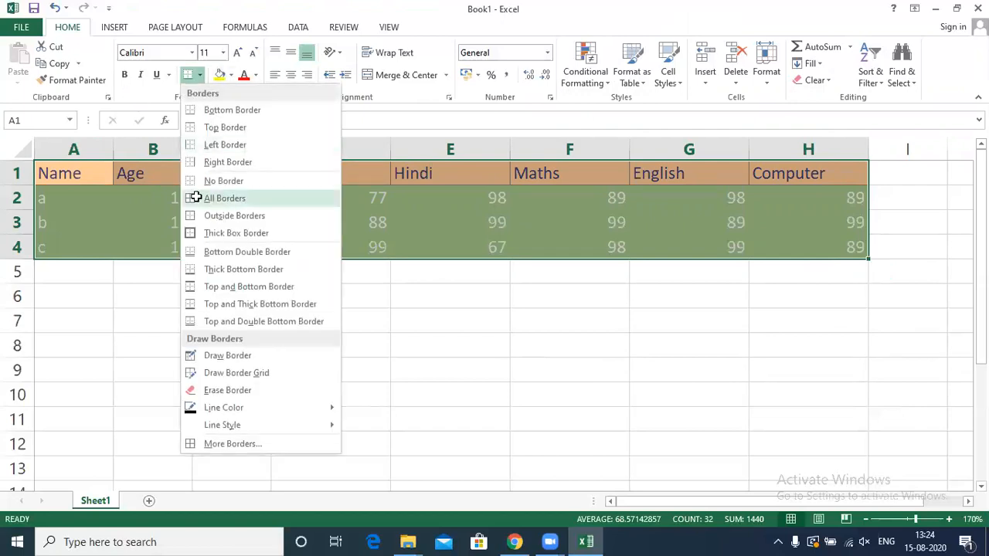
pyautogui.click(221, 198)
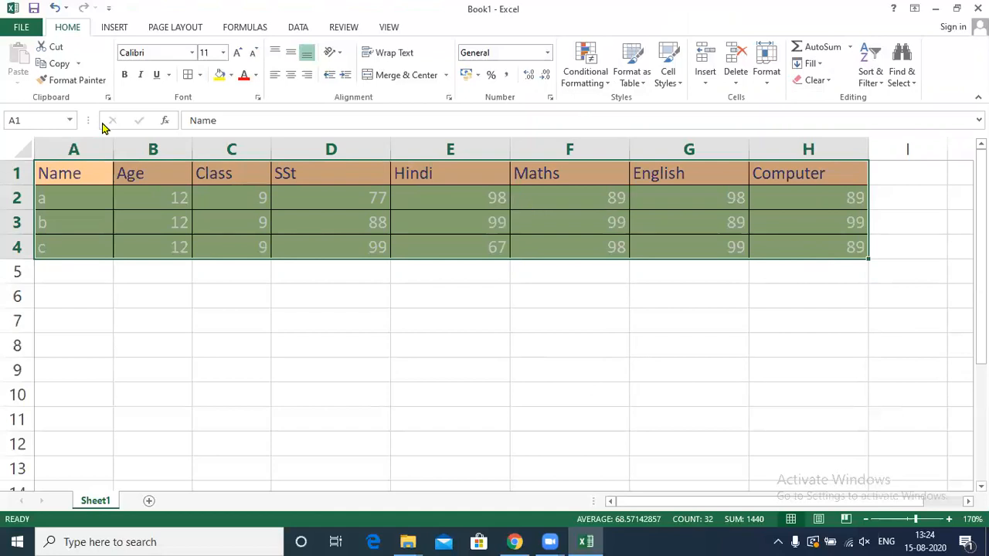
# Change the font color of the whole marks table in A1:H4 to a dark theme color.
pyautogui.click(255, 77)
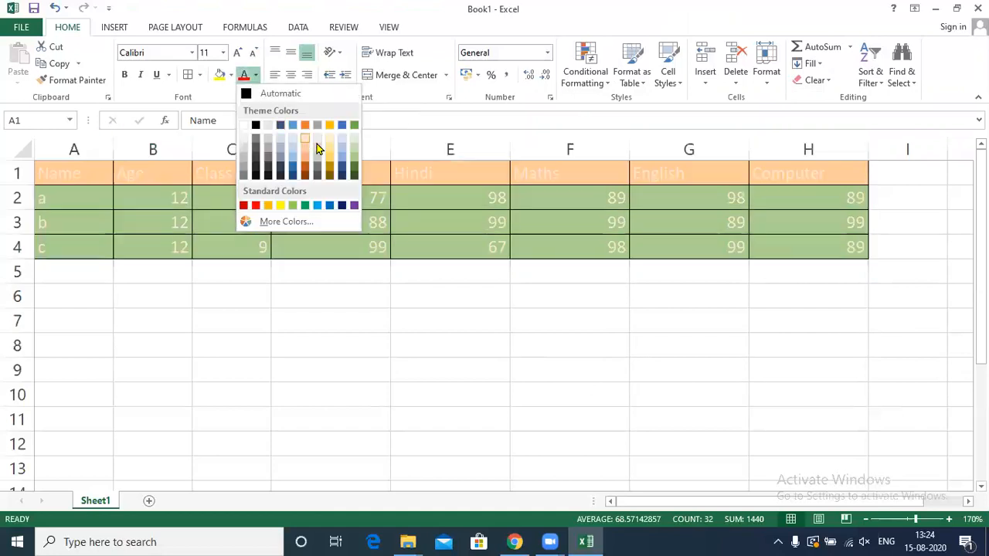
pyautogui.click(348, 174)
pyautogui.click(364, 203)
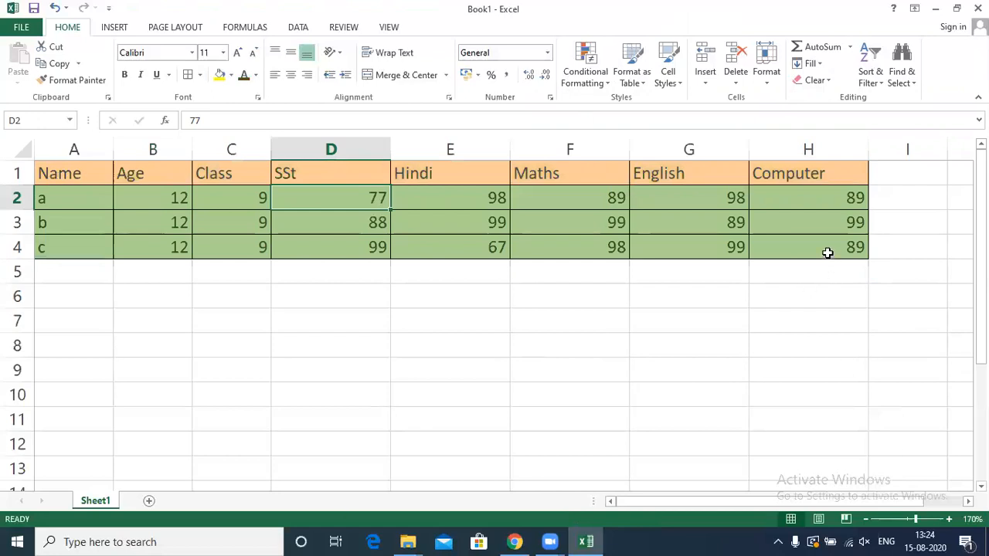
pyautogui.click(826, 252)
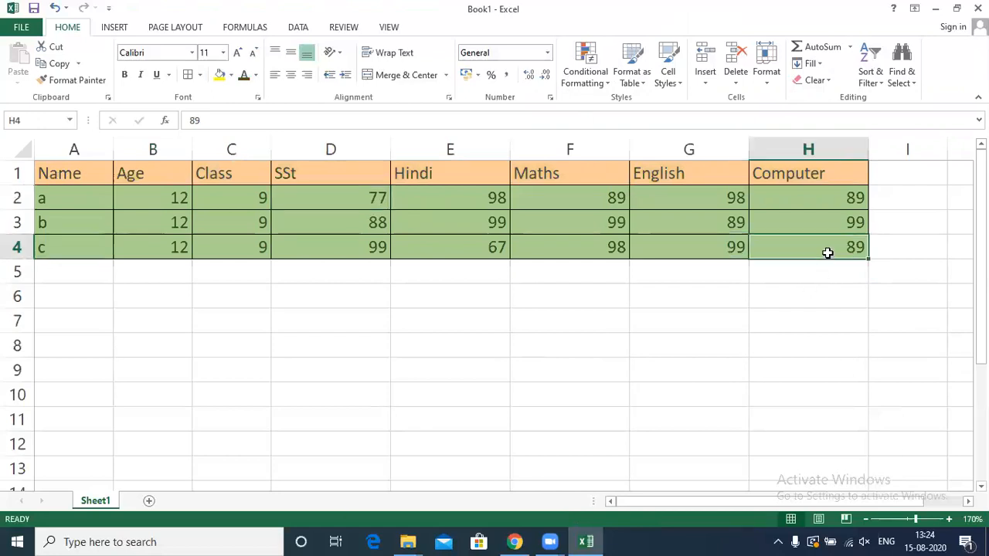
pyautogui.click(668, 78)
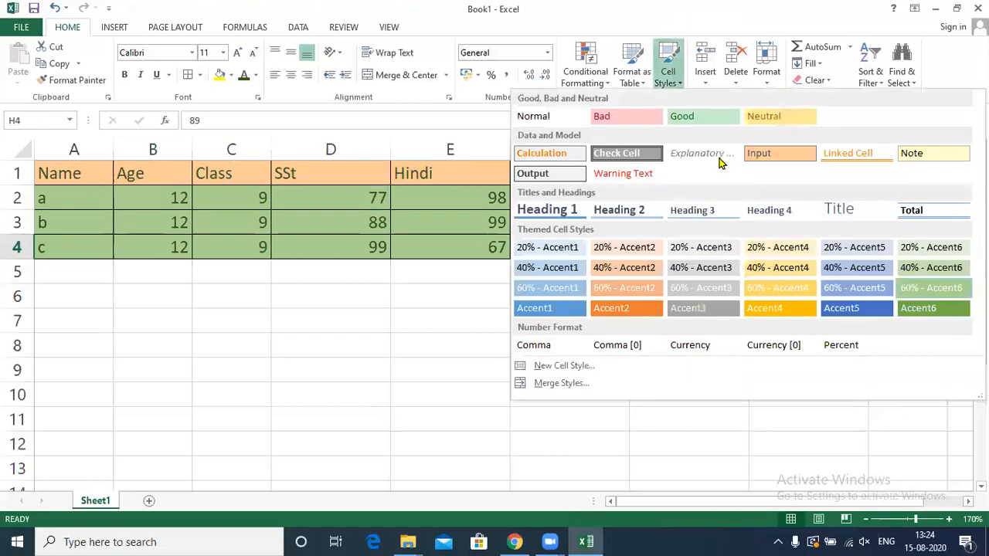
pyautogui.click(388, 299)
pyautogui.click(456, 223)
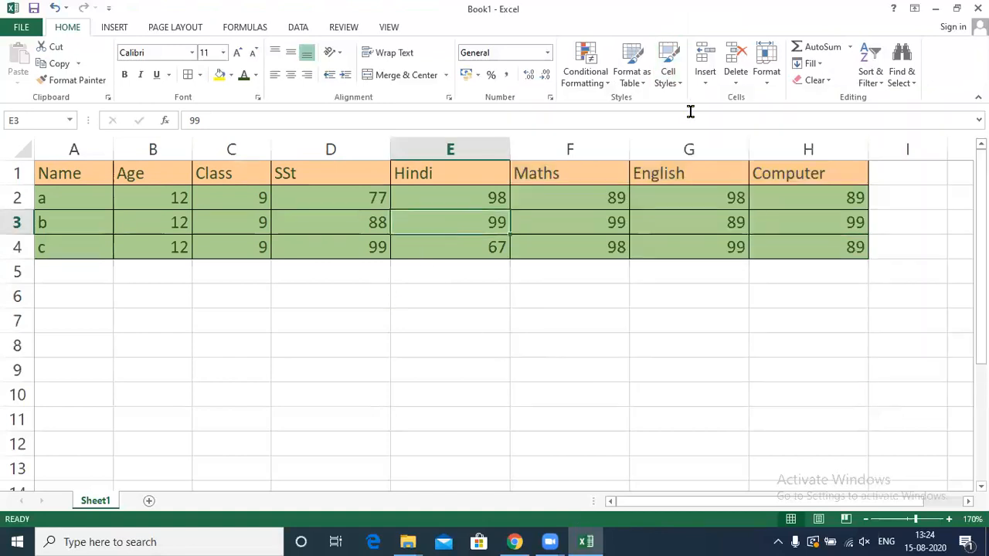
pyautogui.click(565, 213)
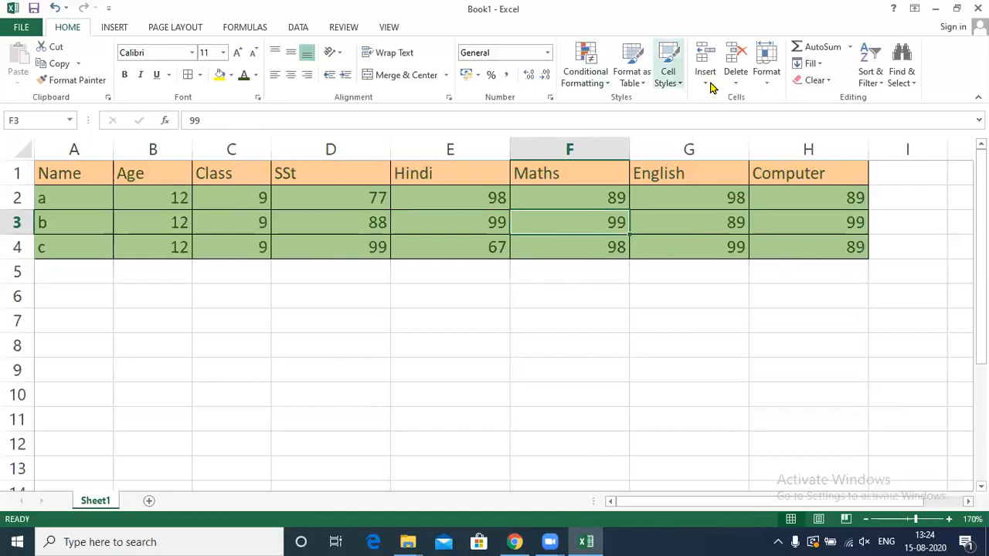
pyautogui.press('Left')
pyautogui.press('Left')
pyautogui.press('Left')
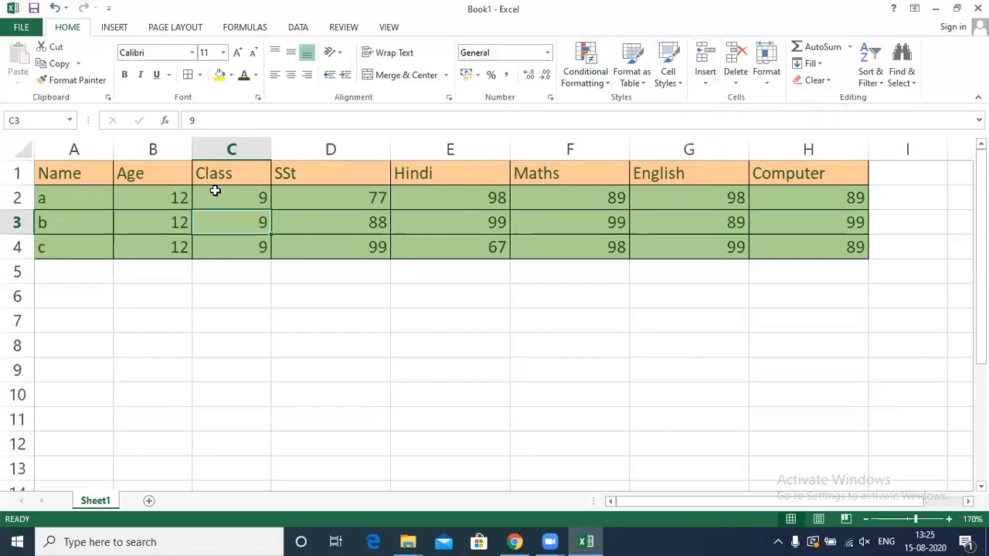
# Insert a blank cell at D2 with the existing cells shifted down, and undo the insertion.
pyautogui.click(339, 198)
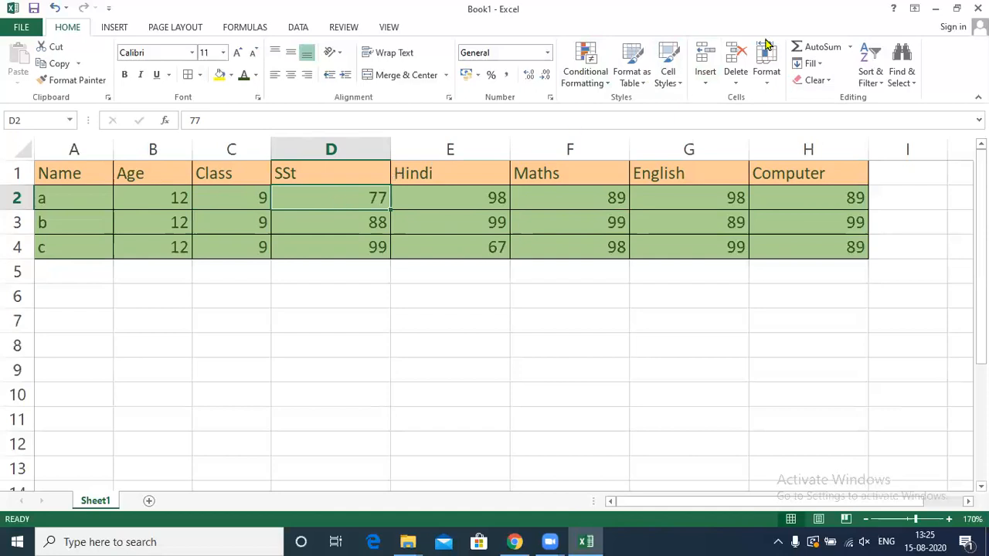
pyautogui.click(703, 85)
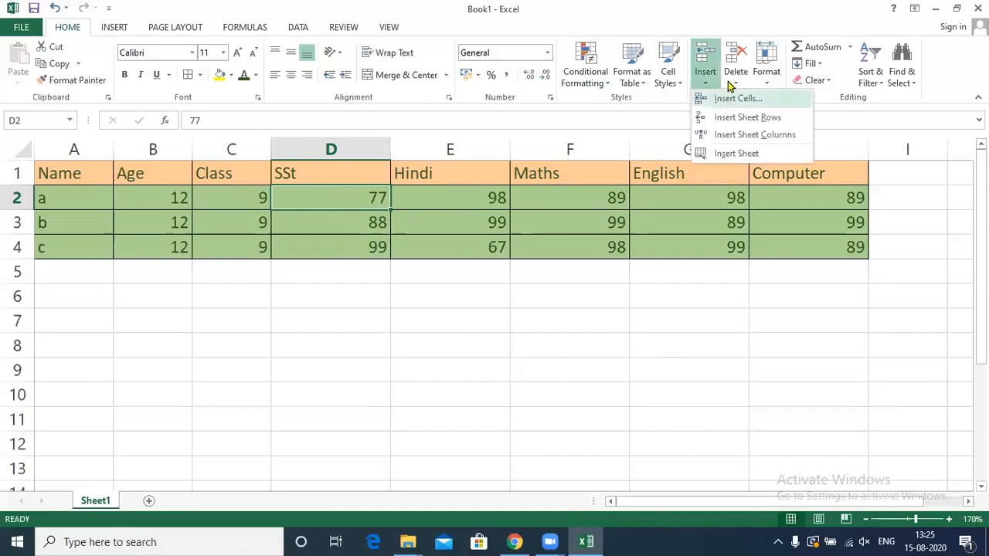
pyautogui.click(740, 101)
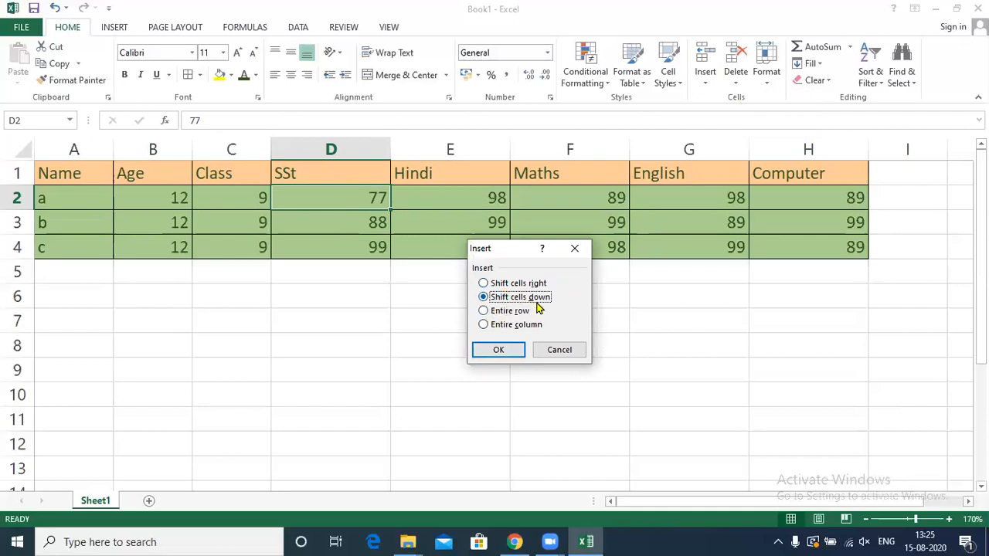
pyautogui.click(498, 349)
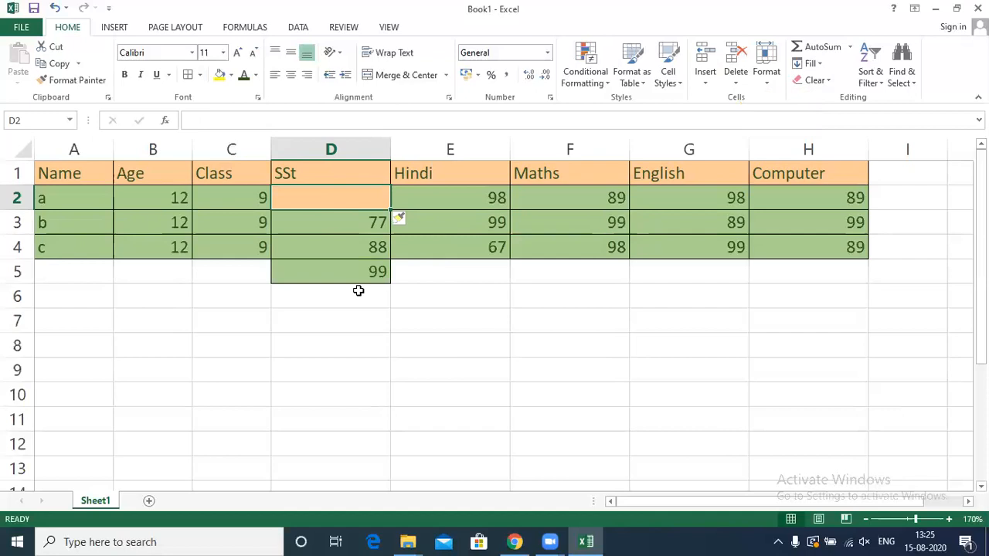
pyautogui.hotkey('ctrl', 'z')
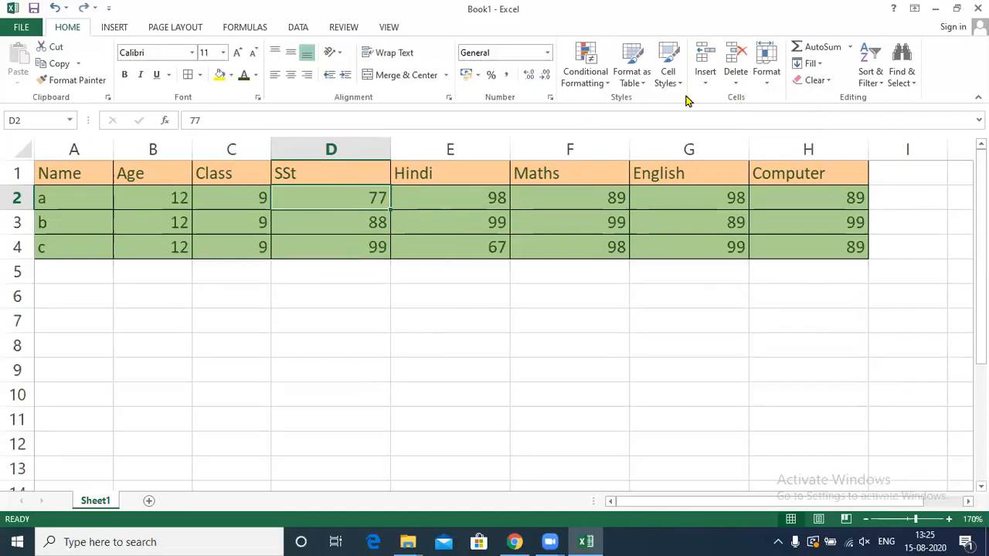
# Insert a blank sheet row above the table's header row.
pyautogui.click(706, 80)
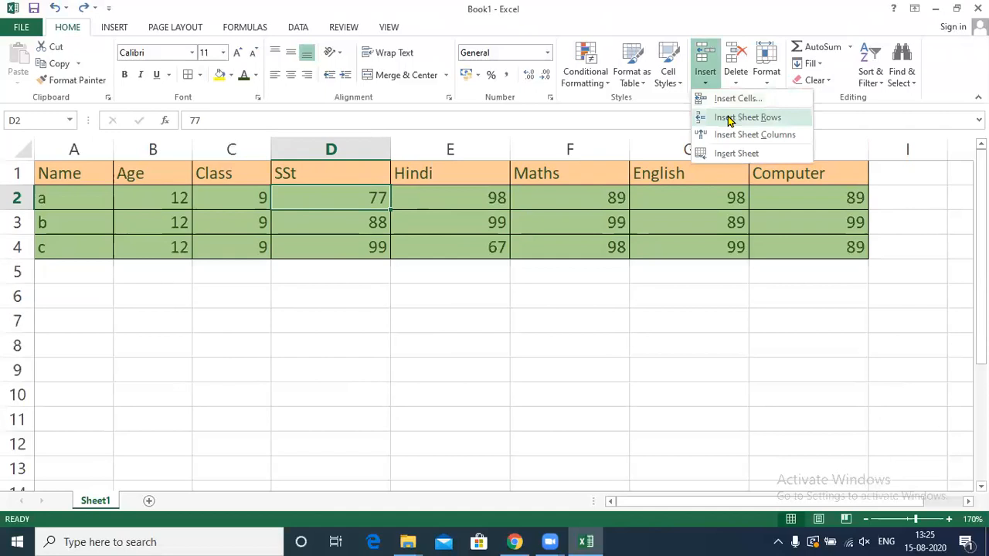
pyautogui.click(346, 183)
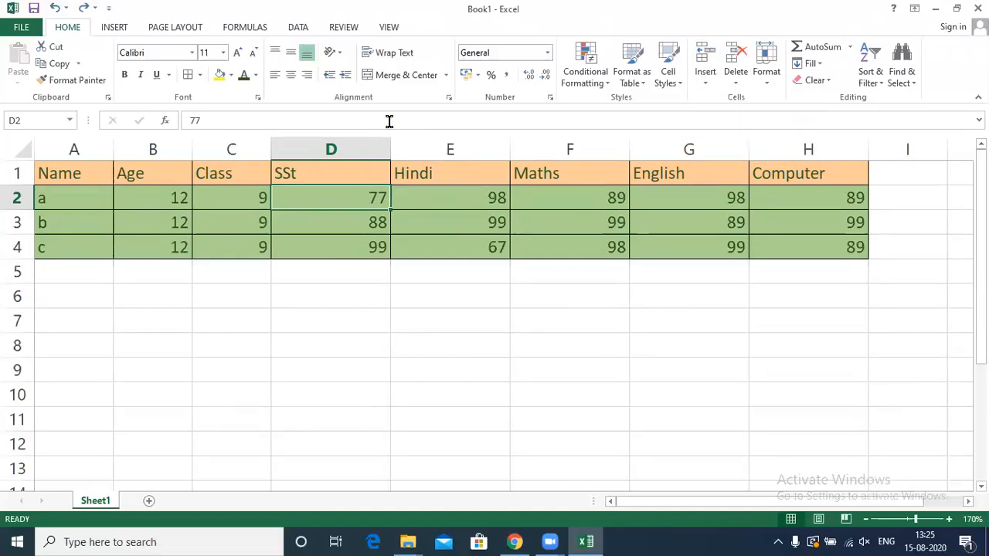
pyautogui.click(322, 173)
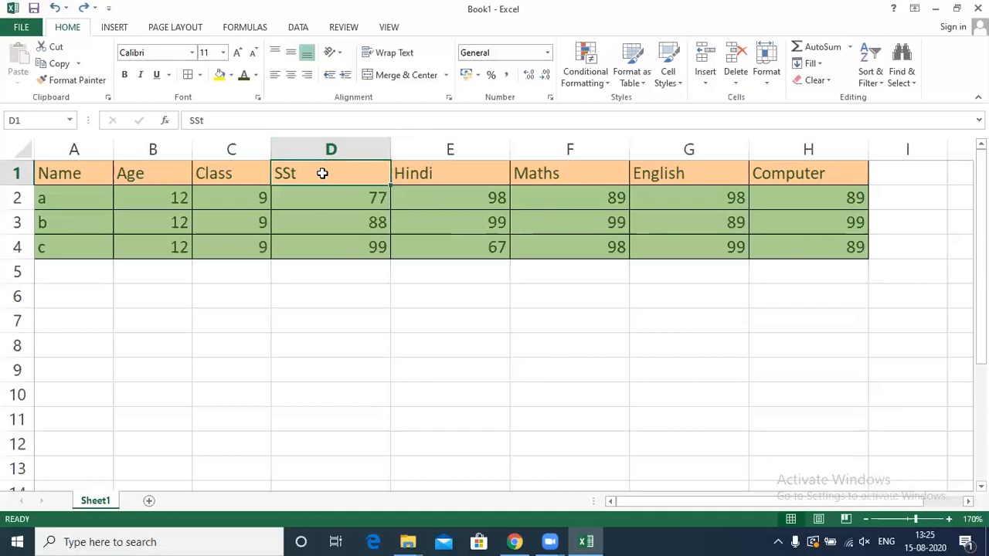
pyautogui.click(711, 85)
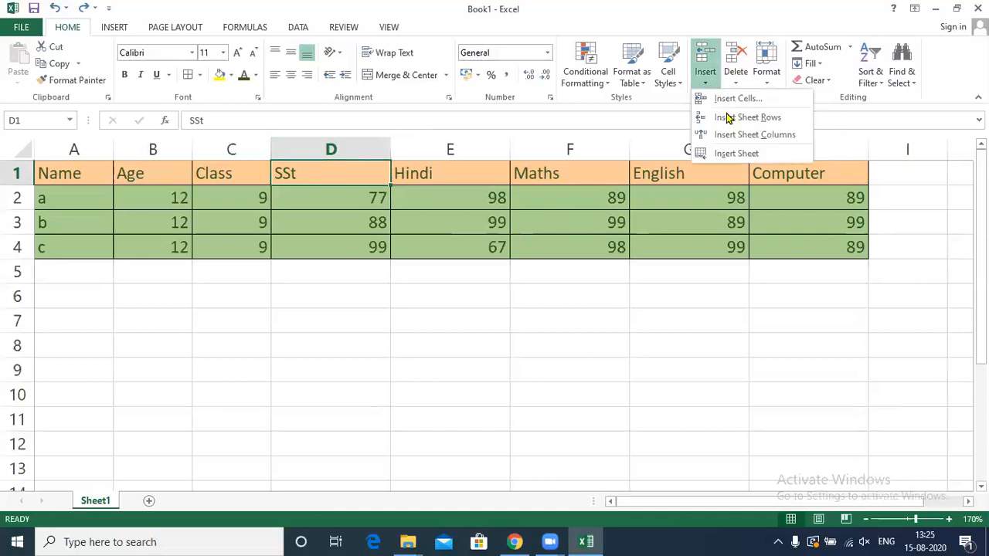
pyautogui.click(730, 116)
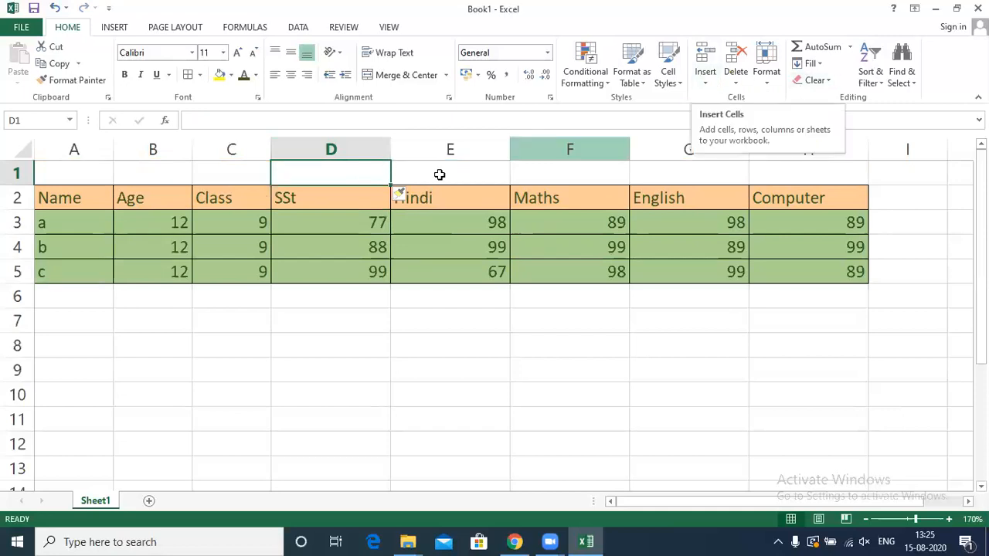
# Insert a blank sheet column before the SSt column.
pyautogui.click(338, 194)
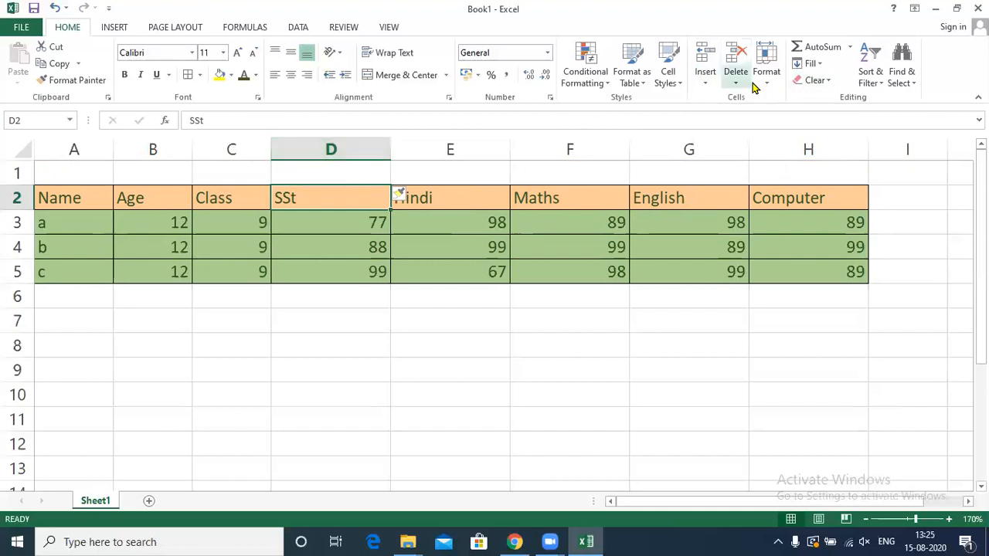
pyautogui.click(704, 85)
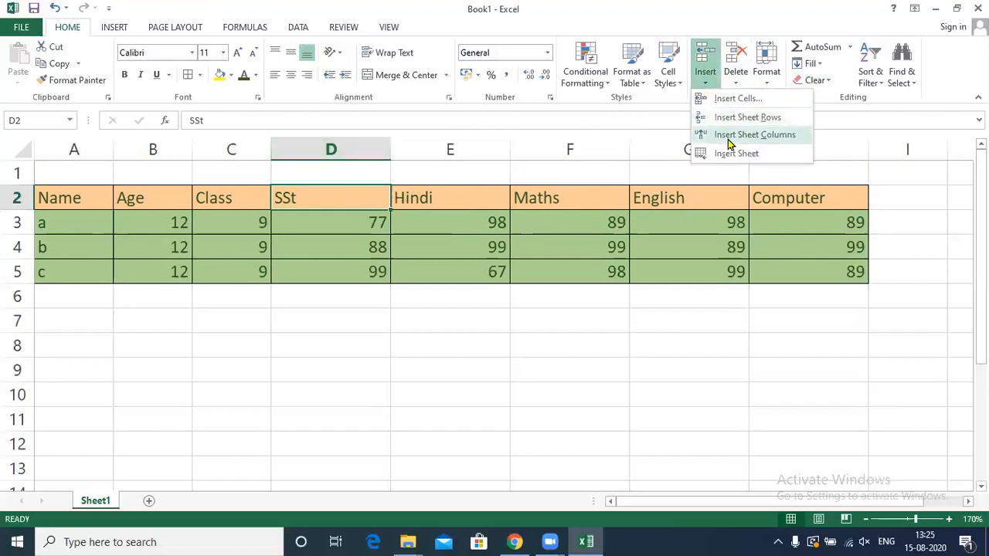
pyautogui.click(727, 136)
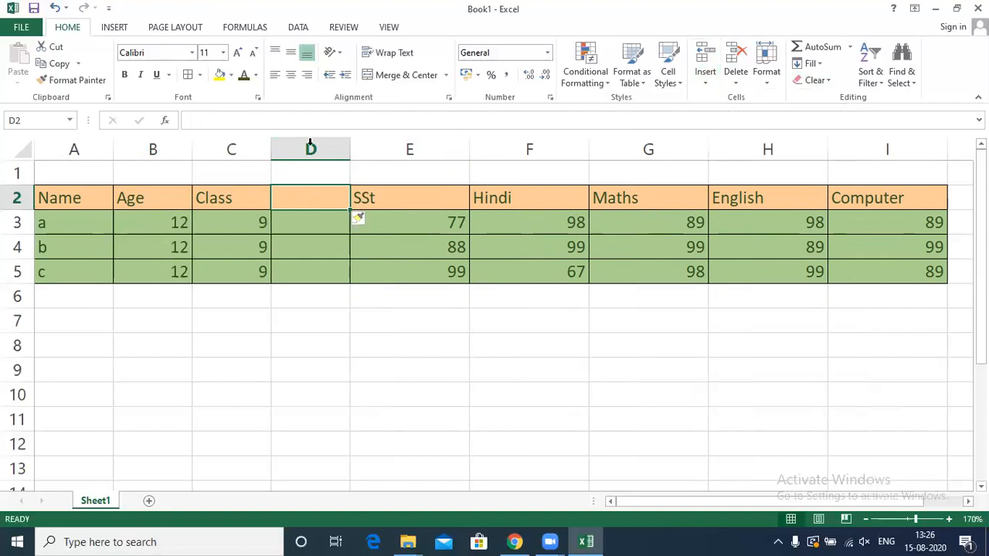
# Insert two blank columns between the Age and Class columns by selecting columns C and D.
pyautogui.click(73, 150)
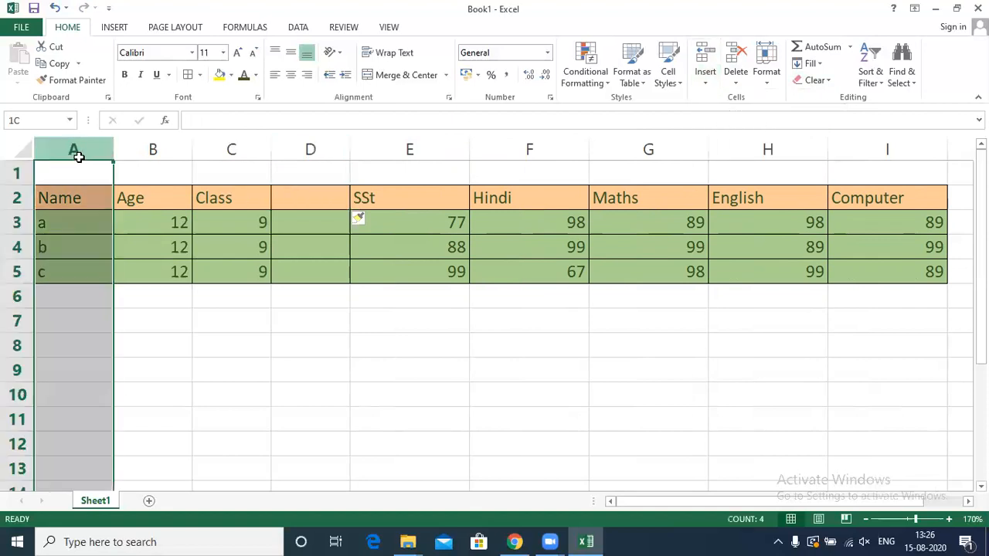
pyautogui.click(183, 151)
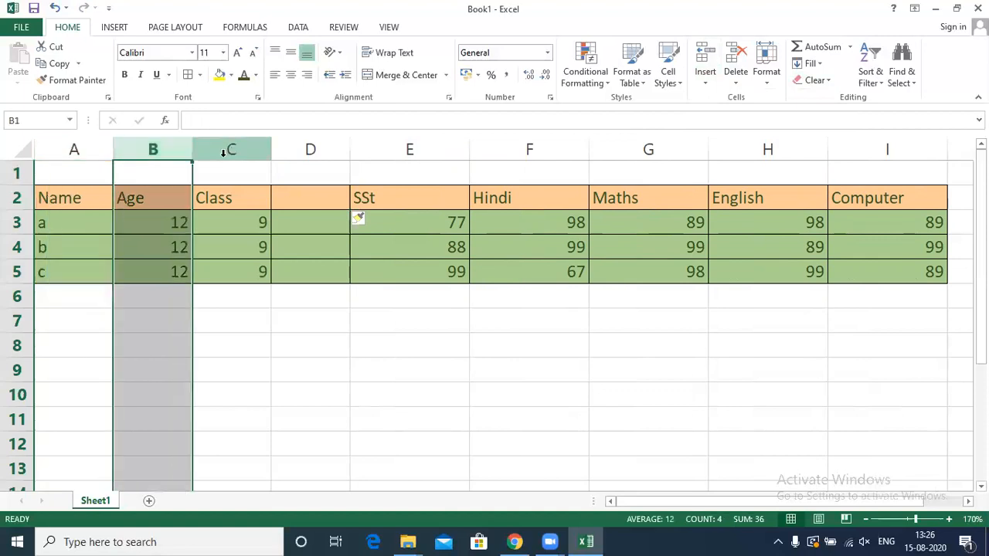
pyautogui.click(228, 148)
pyautogui.moveTo(317, 147); pyautogui.dragTo(320, 142)
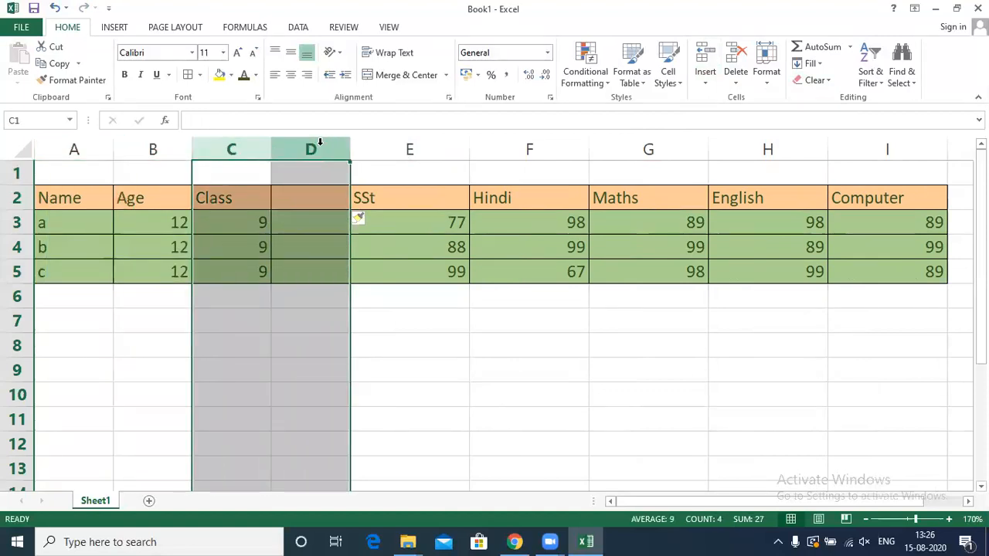
pyautogui.click(706, 82)
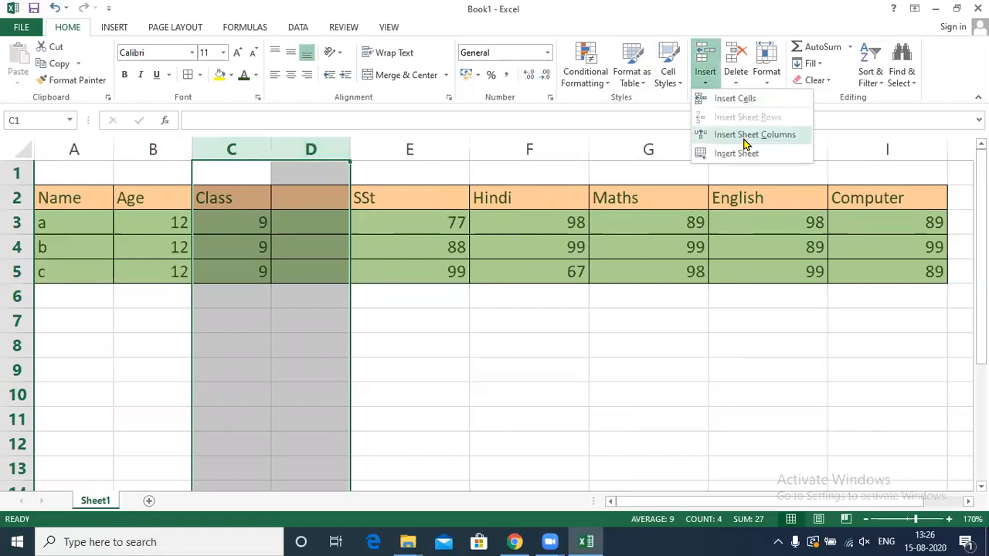
pyautogui.click(731, 98)
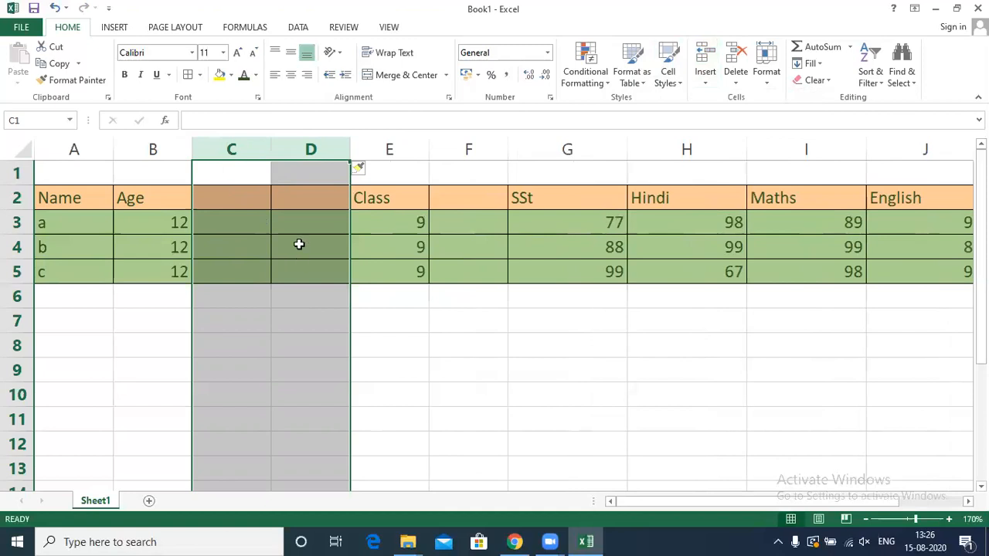
# Insert two blank rows above the header row by selecting rows 2 and 3, and delete those new rows again.
pyautogui.click(15, 197)
pyautogui.moveTo(15, 200); pyautogui.dragTo(15, 222)
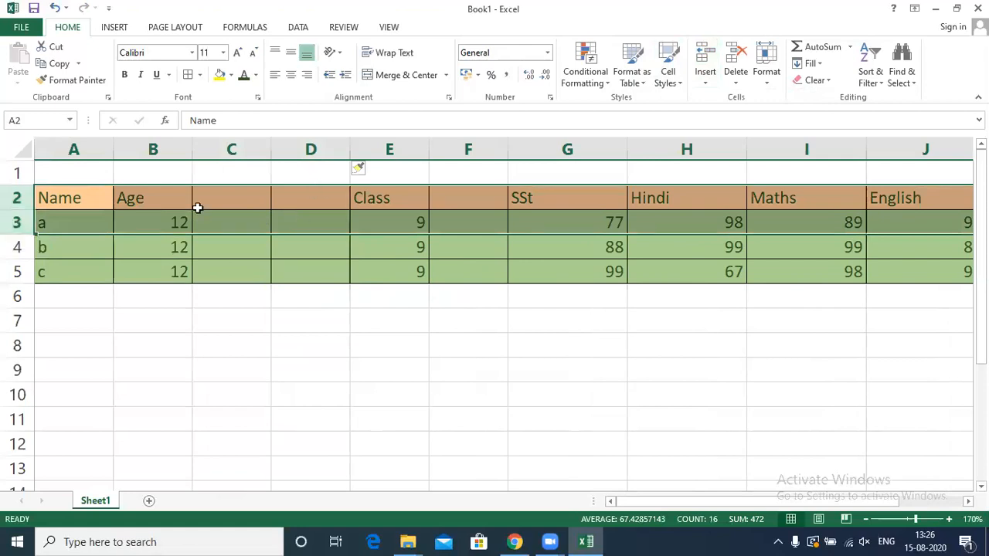
pyautogui.click(704, 62)
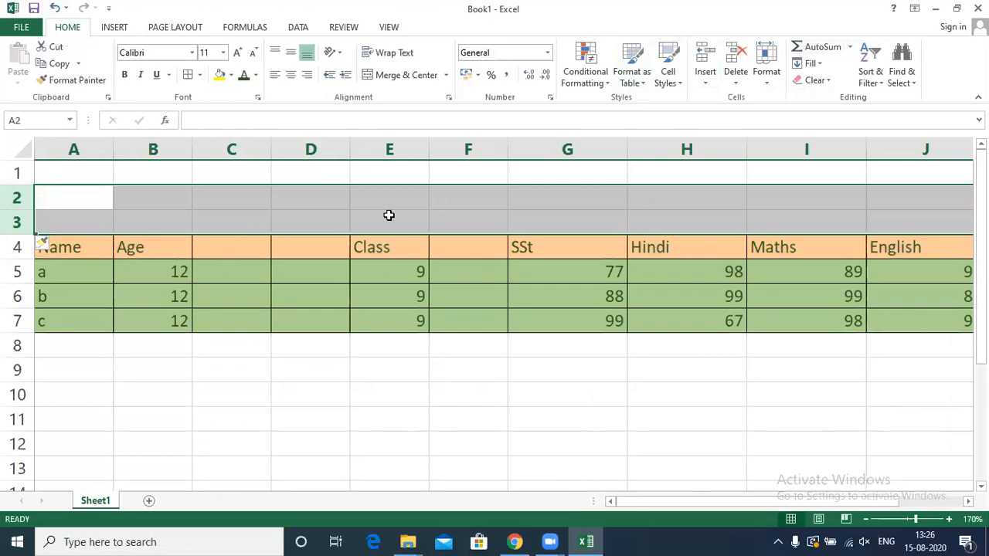
pyautogui.click(730, 56)
# Delete the two blank columns C and D between Age and Class.
pyautogui.click(230, 194)
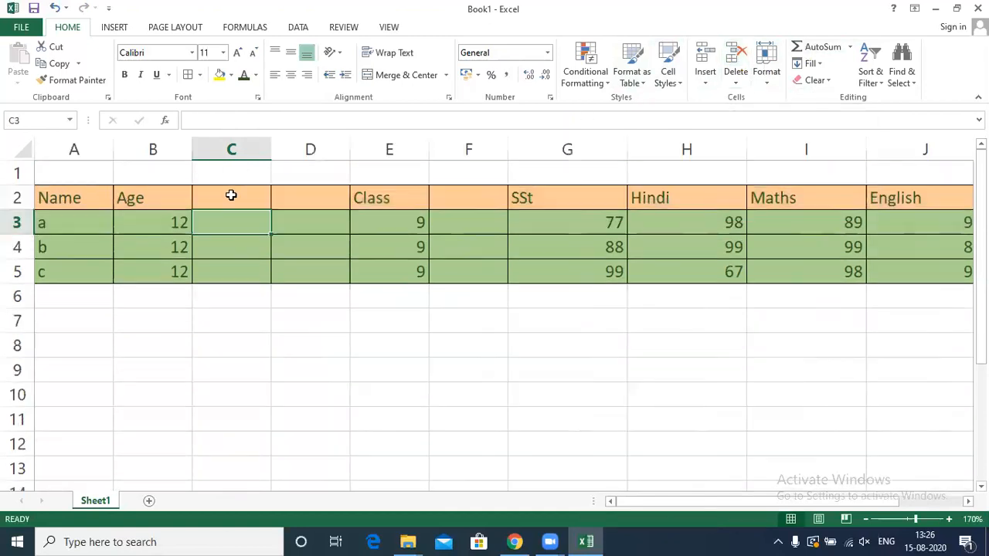
pyautogui.click(239, 149)
pyautogui.moveTo(258, 148); pyautogui.dragTo(316, 148)
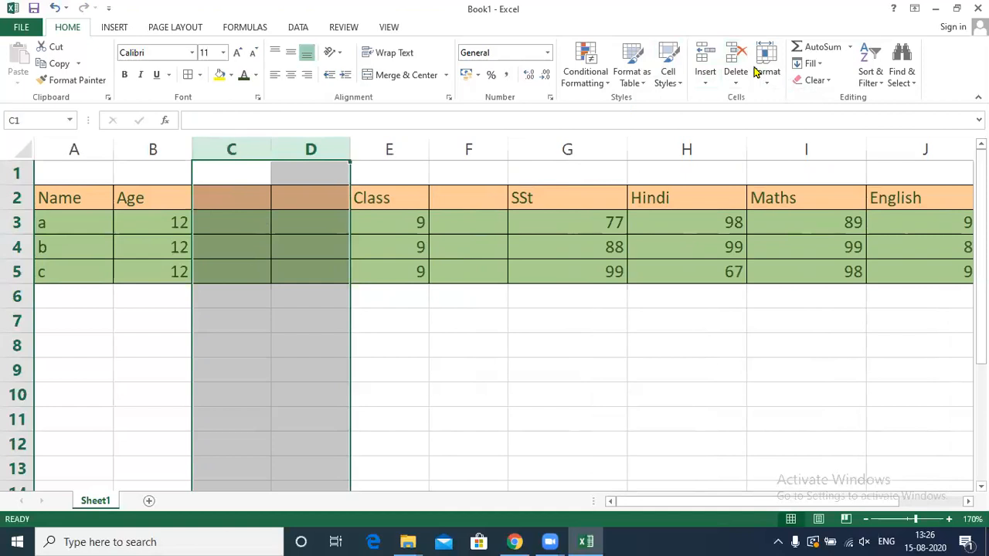
pyautogui.click(734, 52)
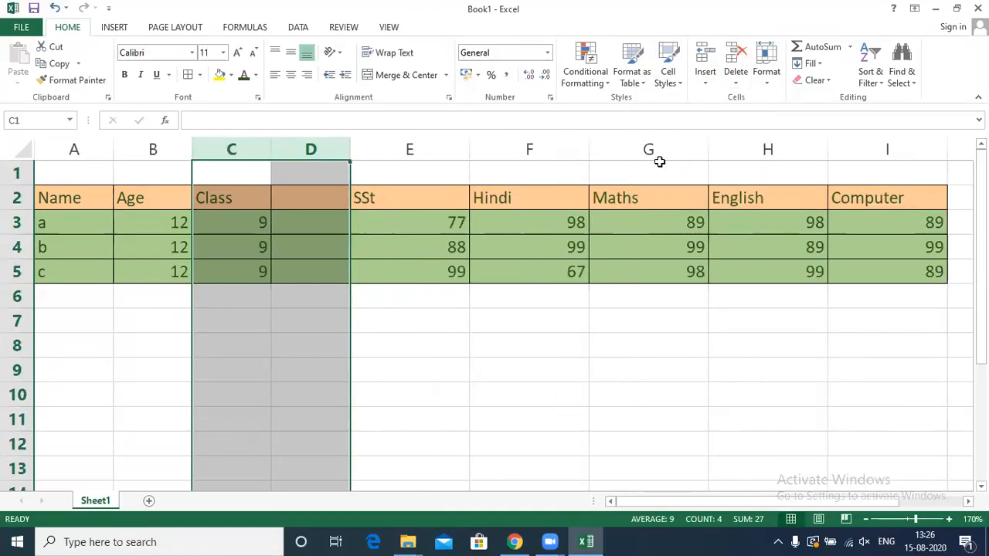
# Delete the blank column D between the Class and SSt columns.
pyautogui.click(392, 319)
pyautogui.click(317, 149)
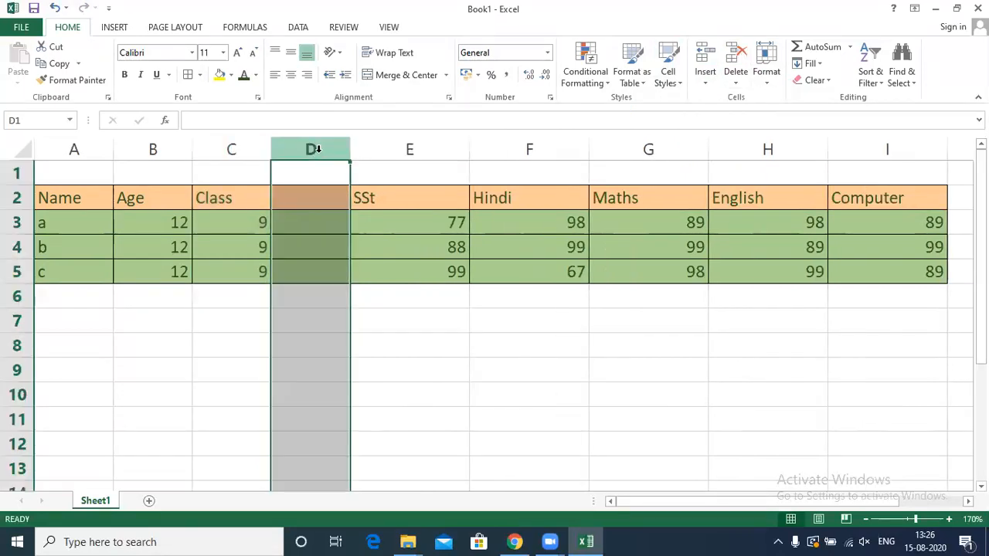
pyautogui.click(736, 82)
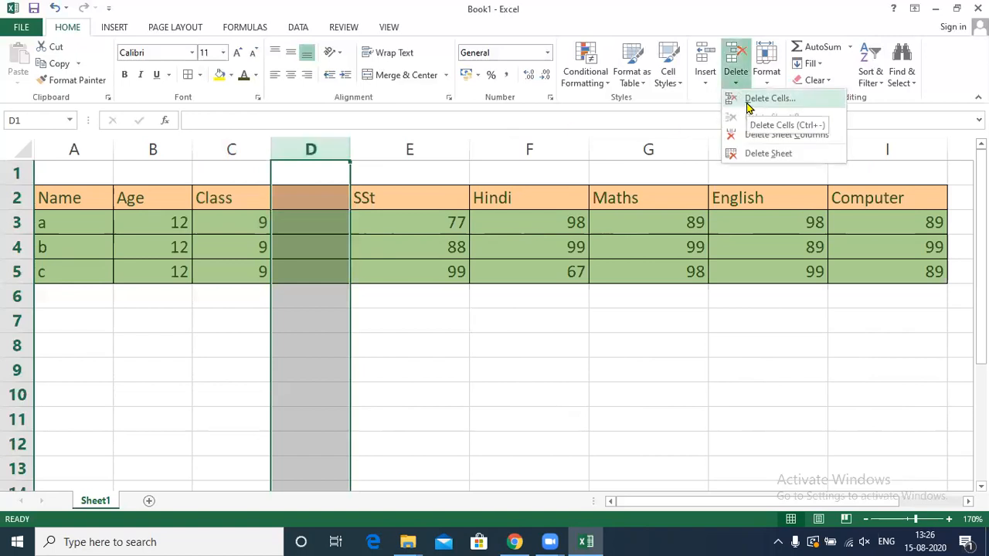
pyautogui.click(747, 100)
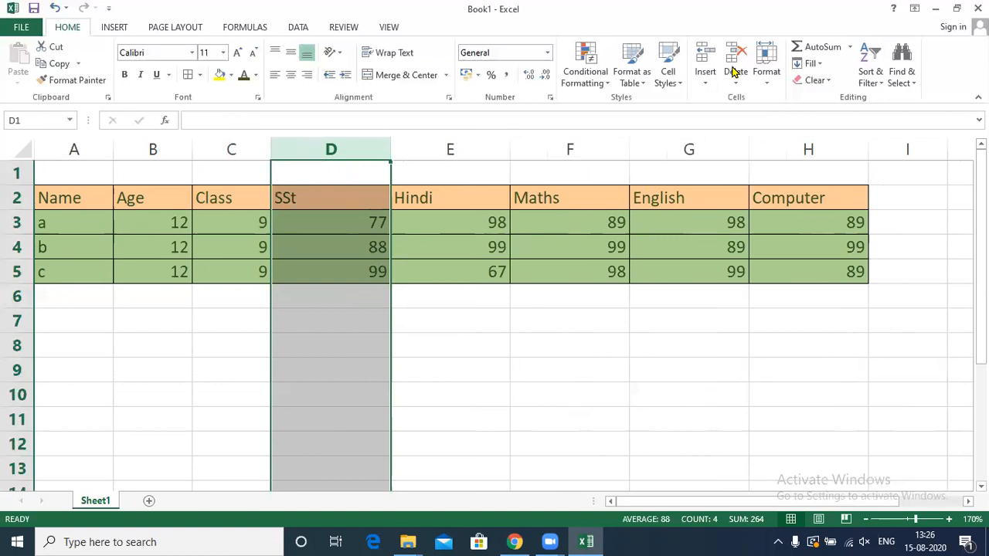
# Delete the SSt mark cell D4 so the cells below shift up, and undo the deletion.
pyautogui.click(730, 80)
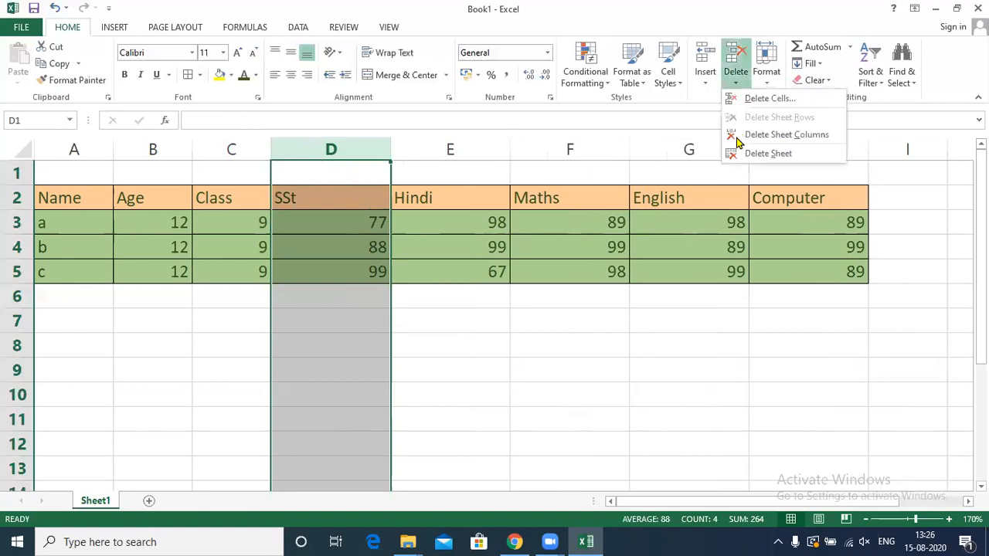
pyautogui.click(381, 244)
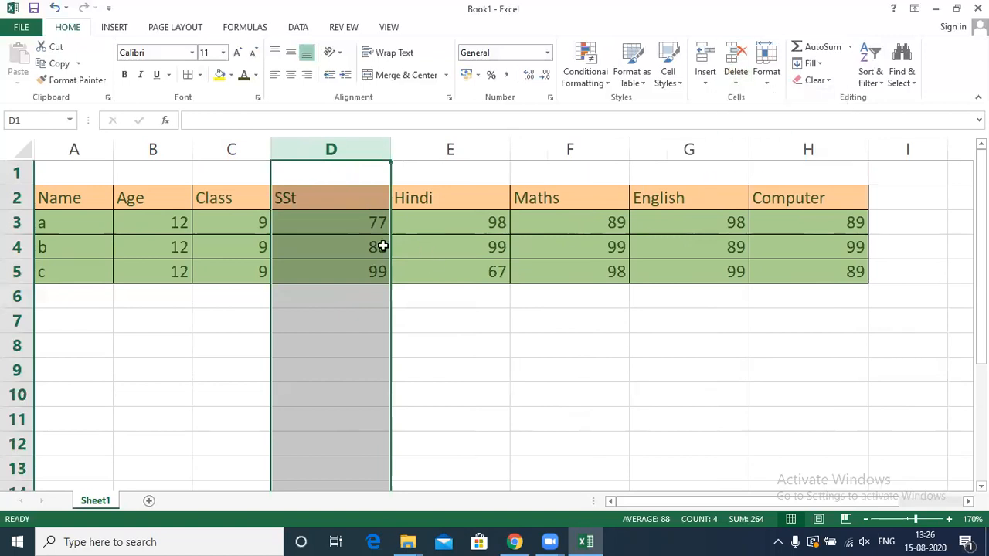
pyautogui.click(282, 261)
pyautogui.click(320, 244)
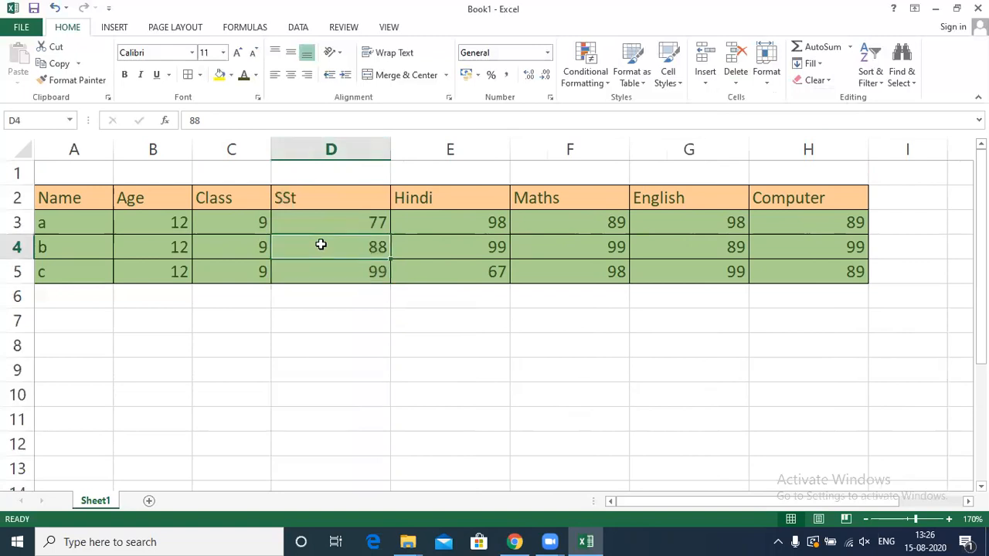
pyautogui.click(738, 85)
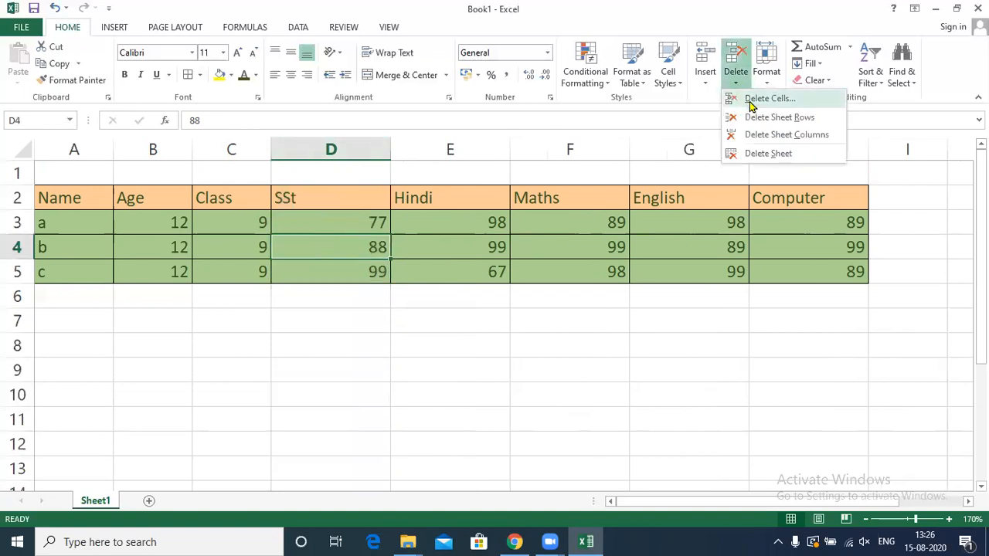
pyautogui.click(751, 99)
pyautogui.click(504, 349)
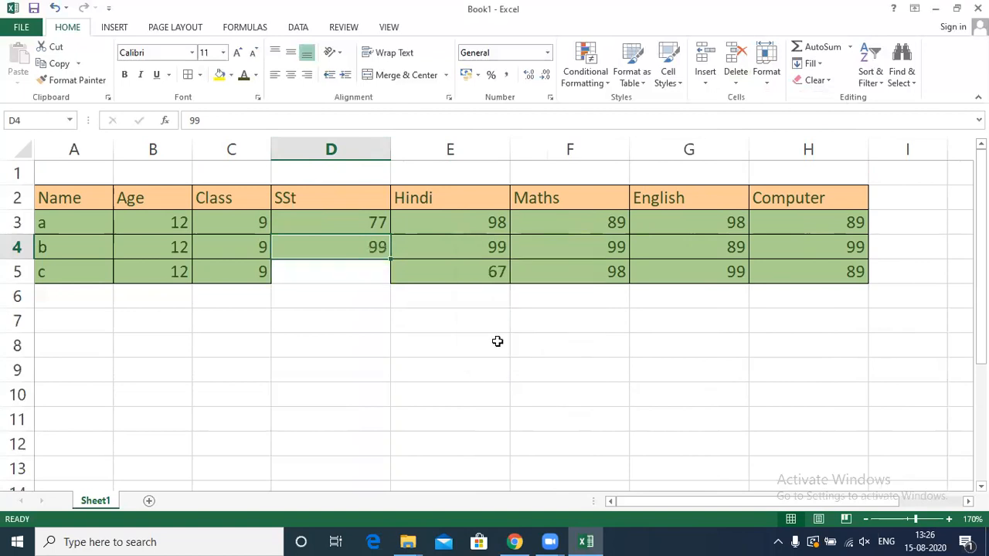
pyautogui.hotkey('ctrl', 'z')
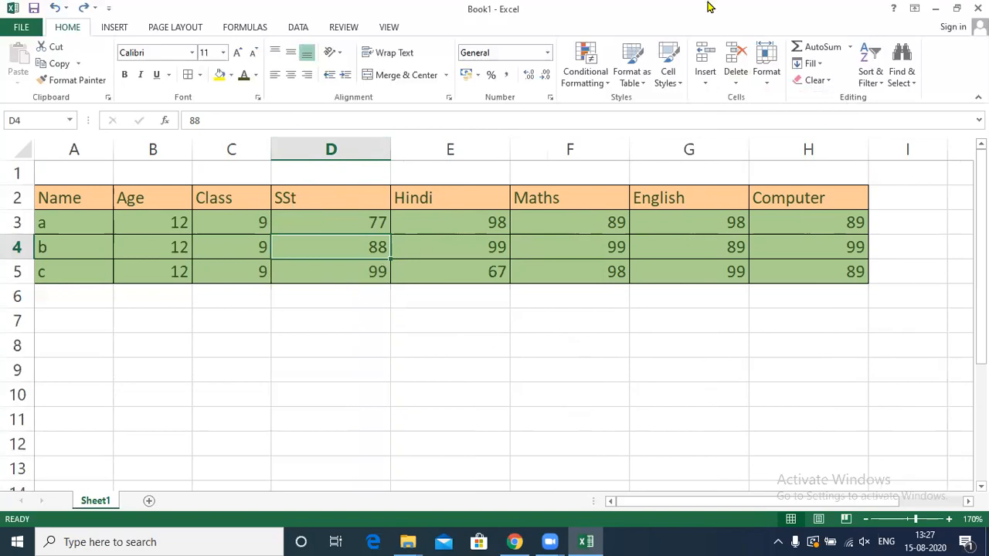
# Set the row height of the whole marks table, A2:H5, to 20.
pyautogui.click(772, 85)
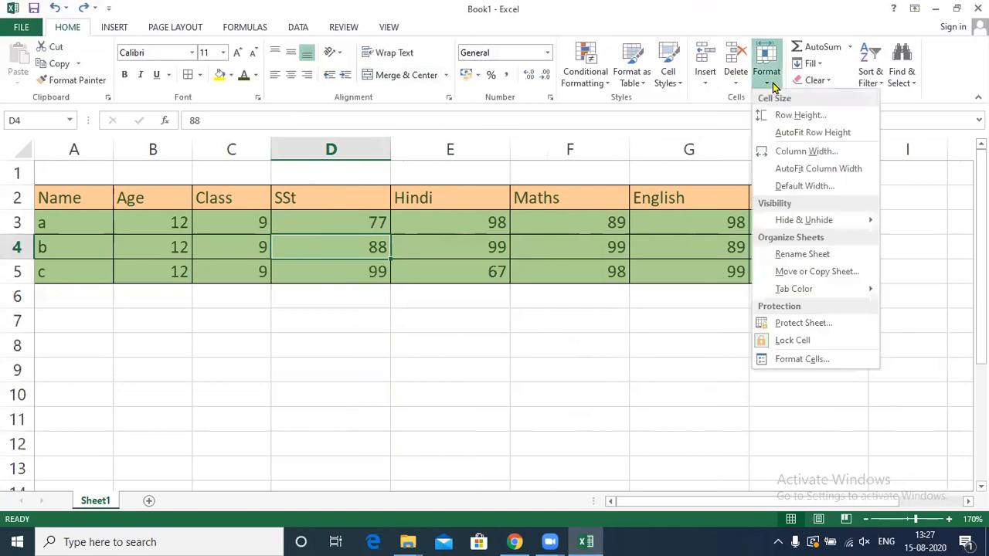
pyautogui.click(56, 189)
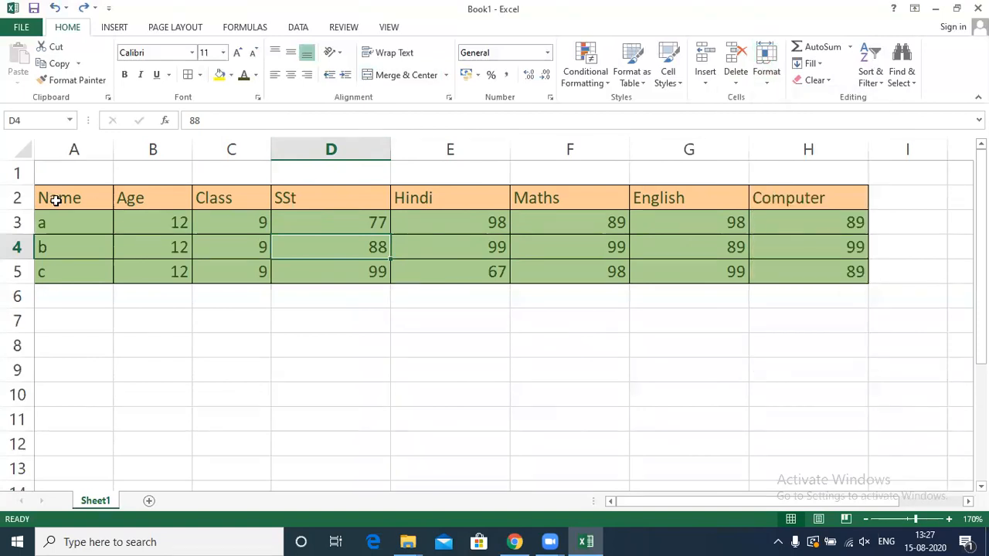
pyautogui.moveTo(55, 189); pyautogui.dragTo(842, 268)
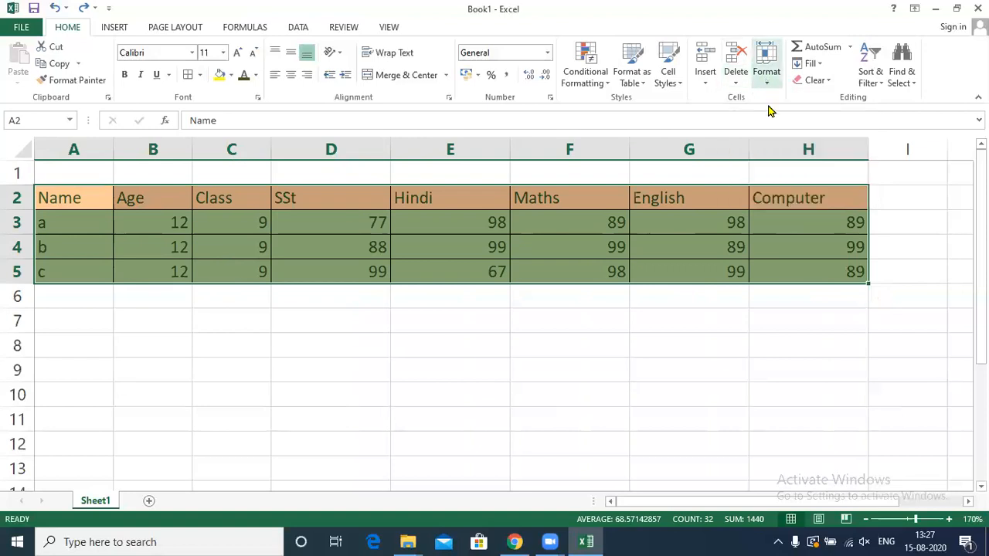
pyautogui.click(767, 76)
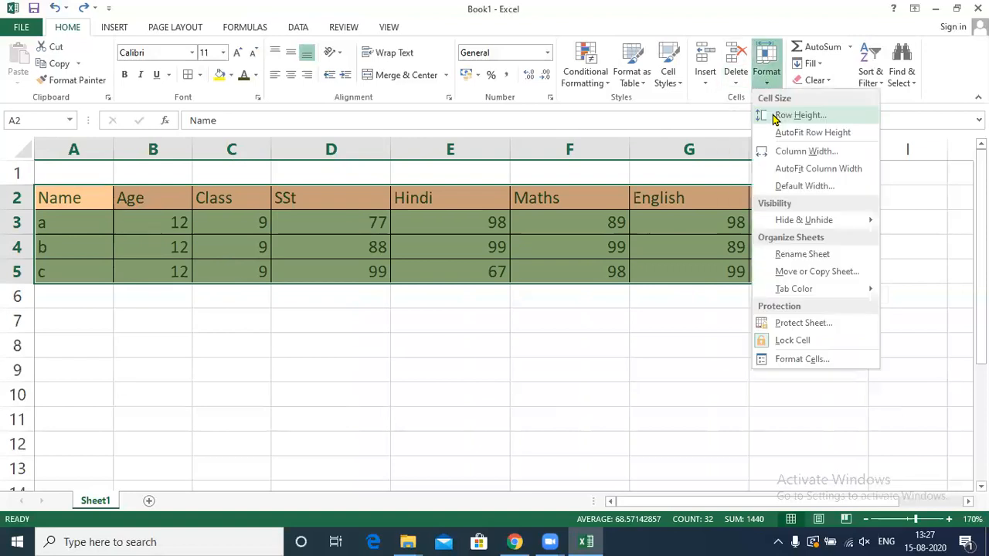
pyautogui.click(787, 115)
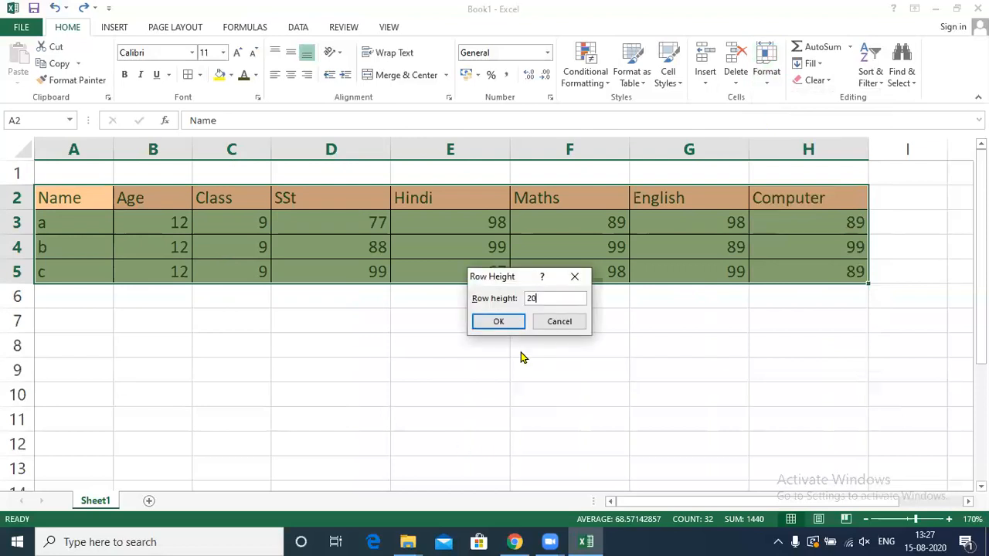
pyautogui.write('20')
pyautogui.press('Return')
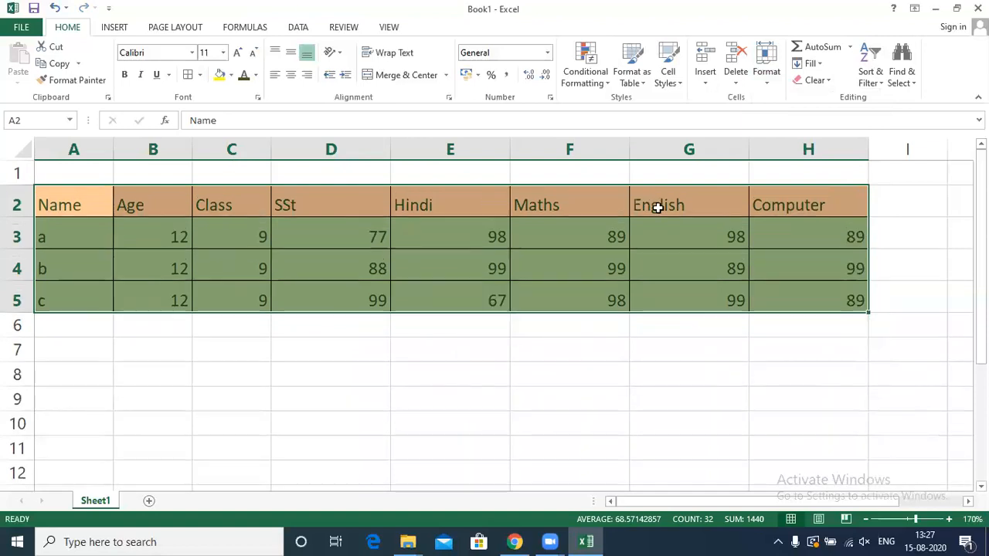
# Set the column width of the selected marks table to 20.
pyautogui.click(768, 78)
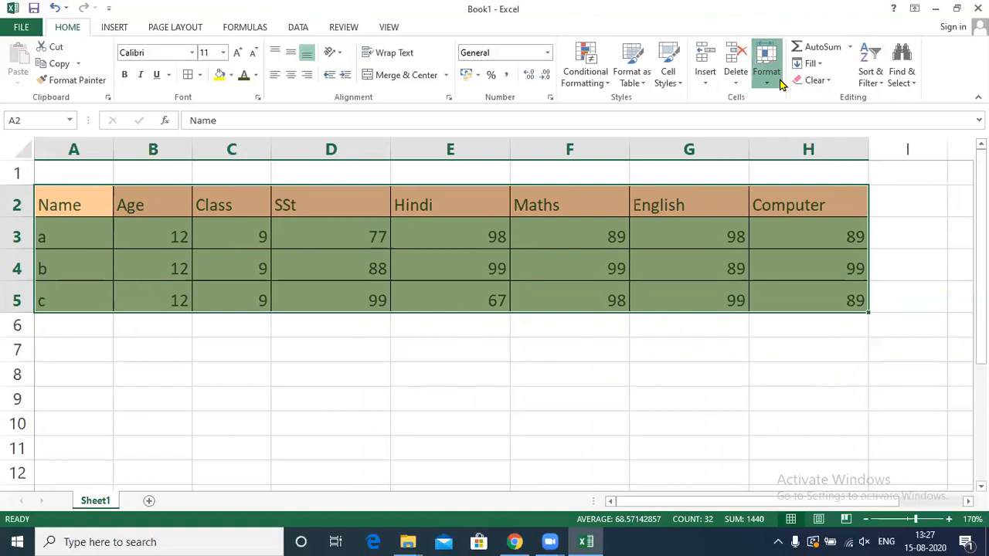
pyautogui.click(813, 158)
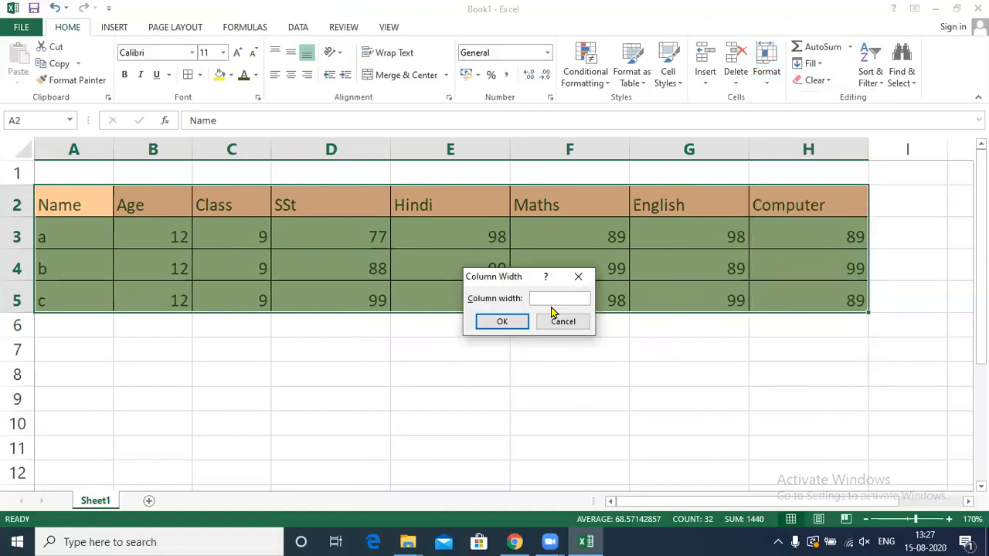
pyautogui.press('Return')
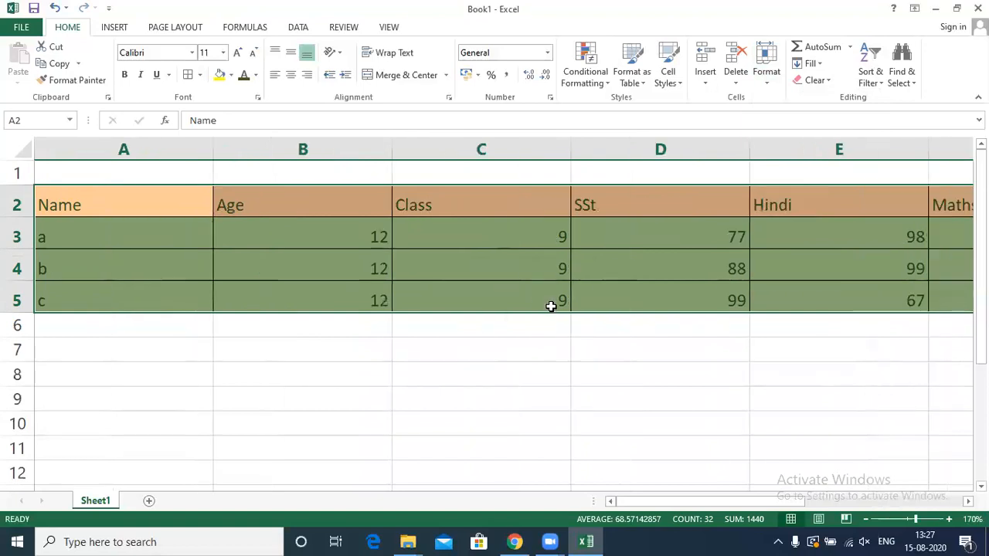
# Keep the selected table's row height at 20 and reduce the width of its columns A to H.
pyautogui.click(767, 79)
pyautogui.click(784, 118)
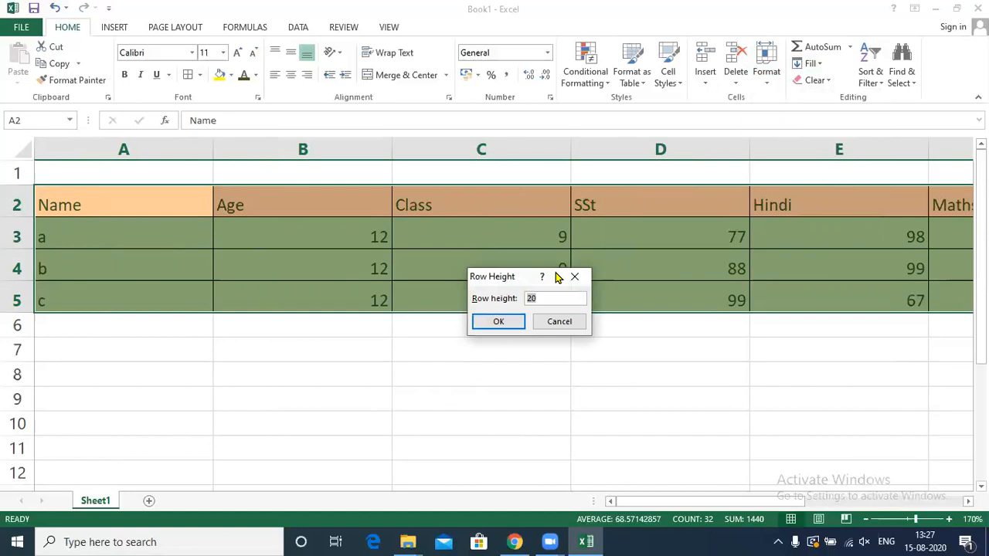
pyautogui.press('Return')
pyautogui.click(765, 74)
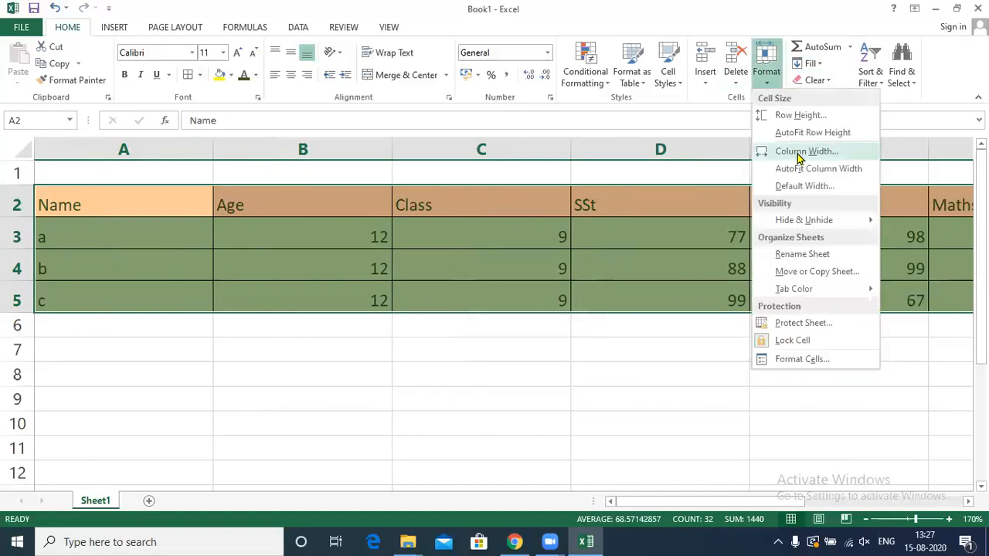
pyautogui.click(803, 151)
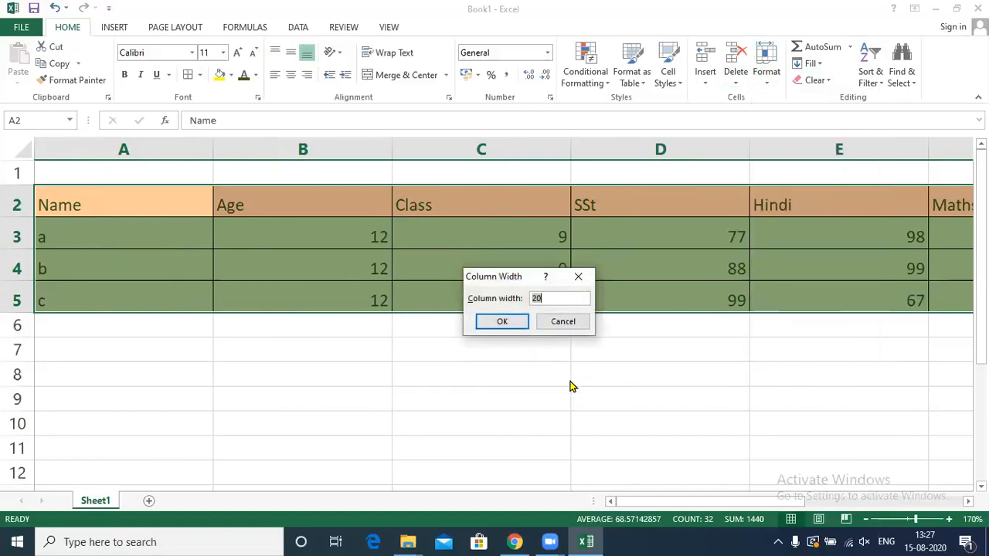
pyautogui.press('Return')
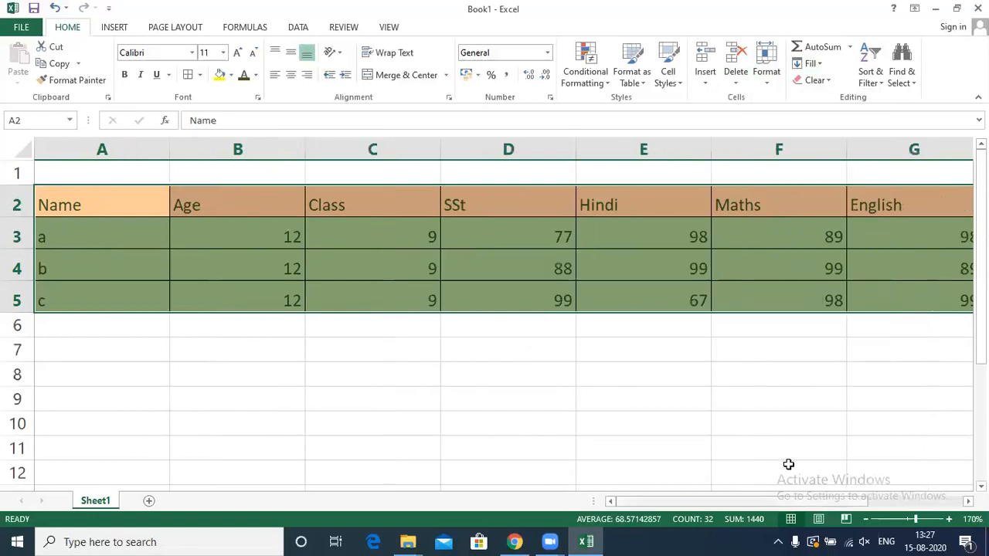
pyautogui.moveTo(860, 501); pyautogui.dragTo(862, 500)
# Hide the Class and SSt columns, C and D.
pyautogui.click(767, 78)
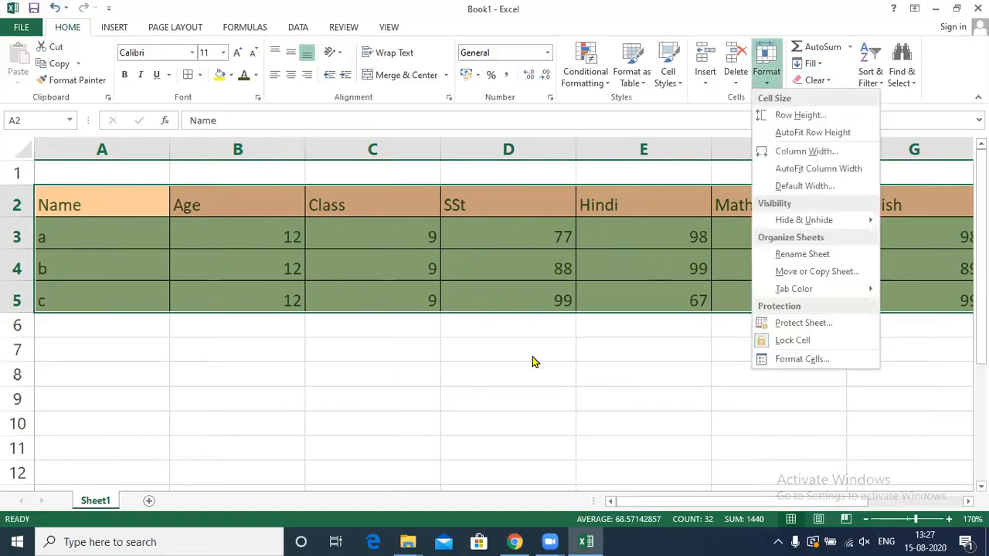
pyautogui.click(589, 358)
pyautogui.click(352, 198)
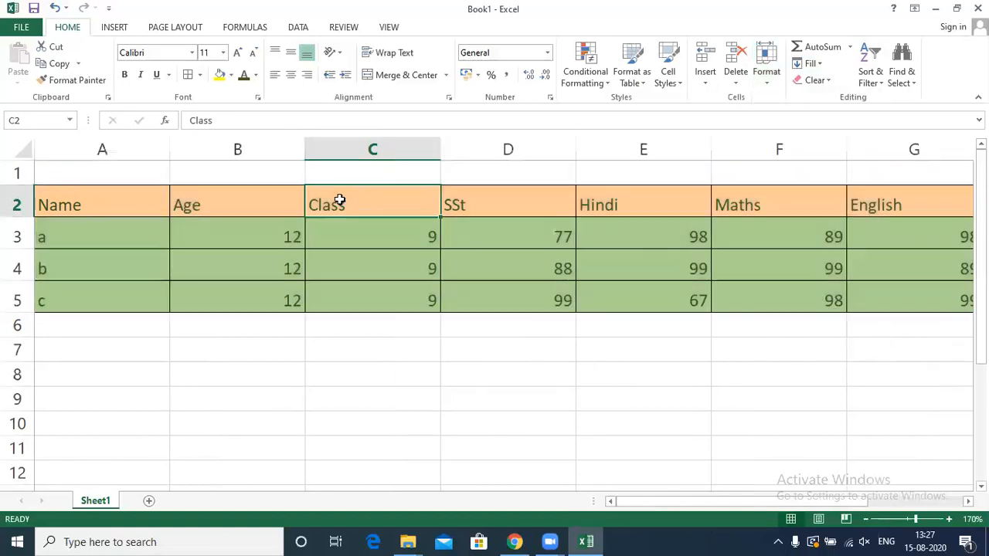
pyautogui.keyDown('shift'); pyautogui.click(502, 143); pyautogui.keyUp('shift')
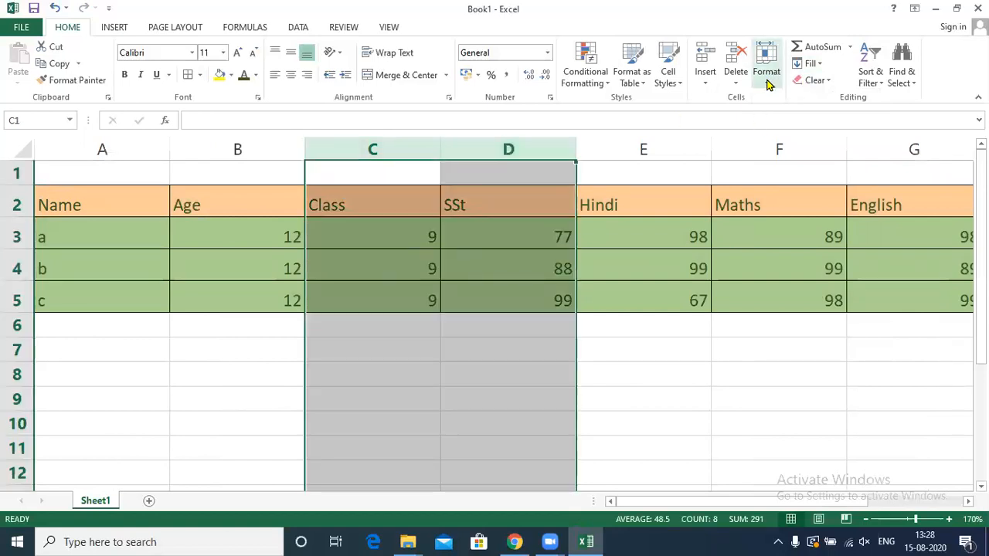
pyautogui.click(767, 78)
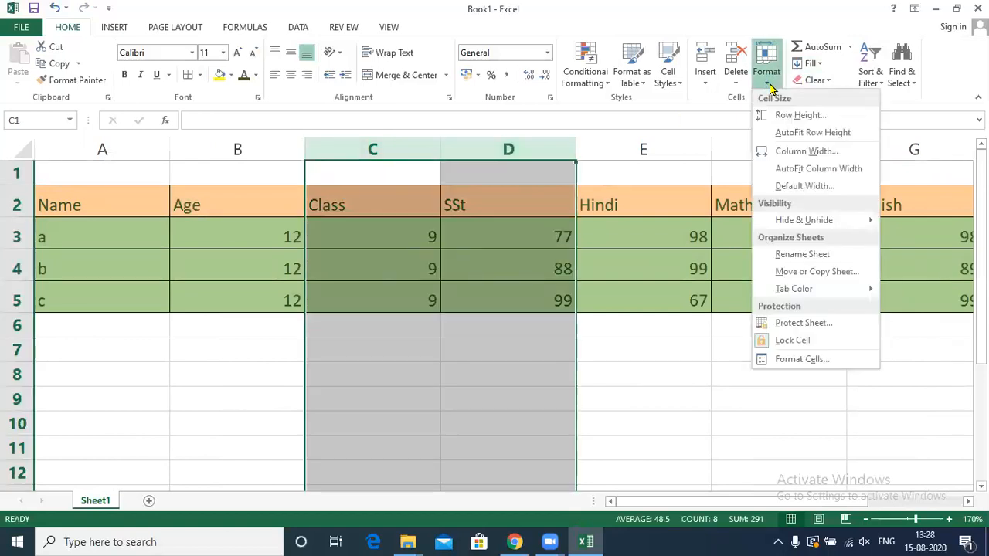
pyautogui.moveTo(817, 225)
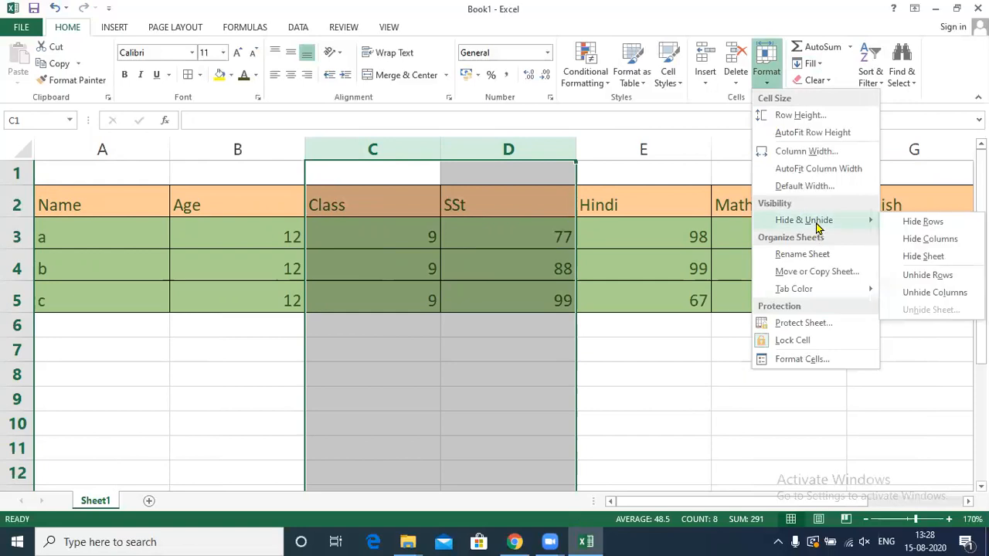
pyautogui.click(915, 240)
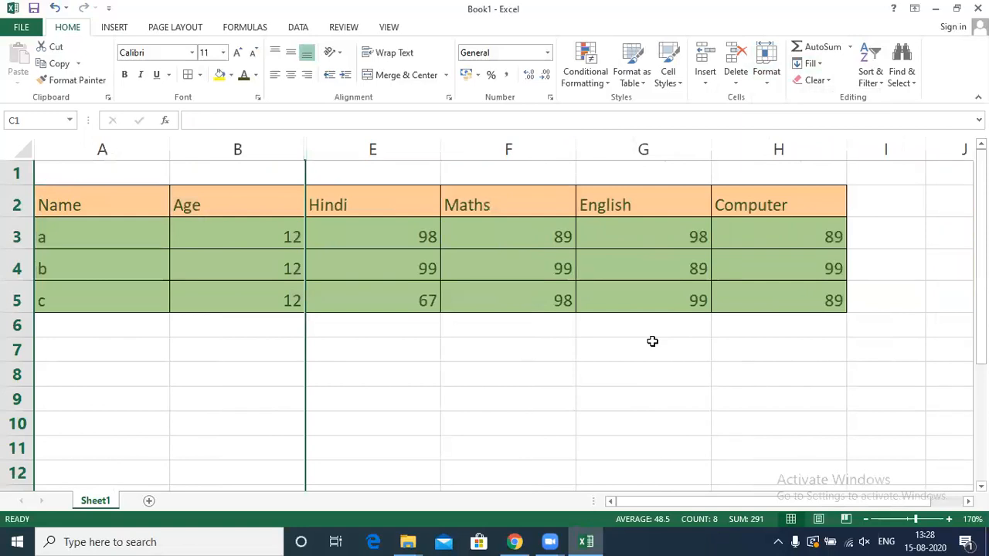
# Unhide the hidden Class and SSt columns between Age and Hindi.
pyautogui.click(768, 82)
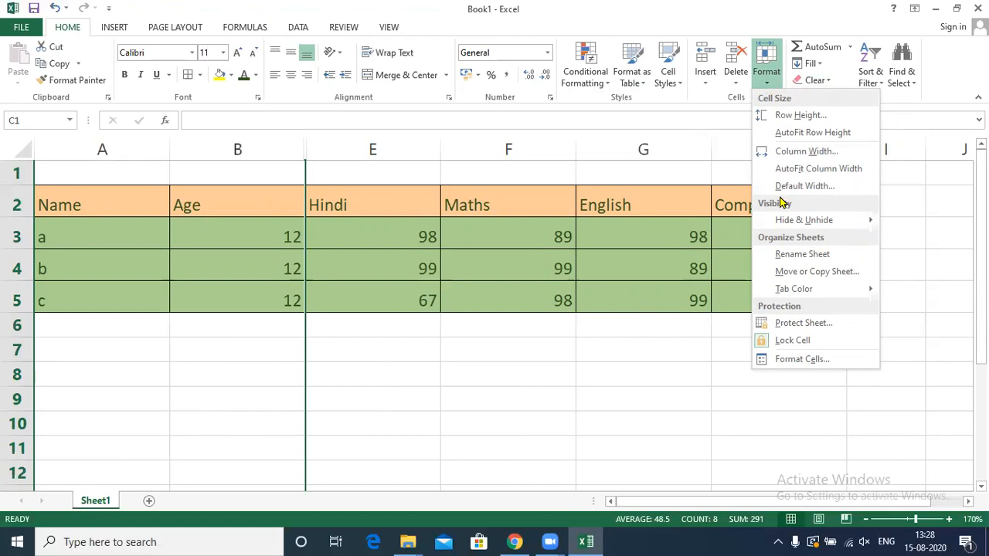
pyautogui.moveTo(799, 222)
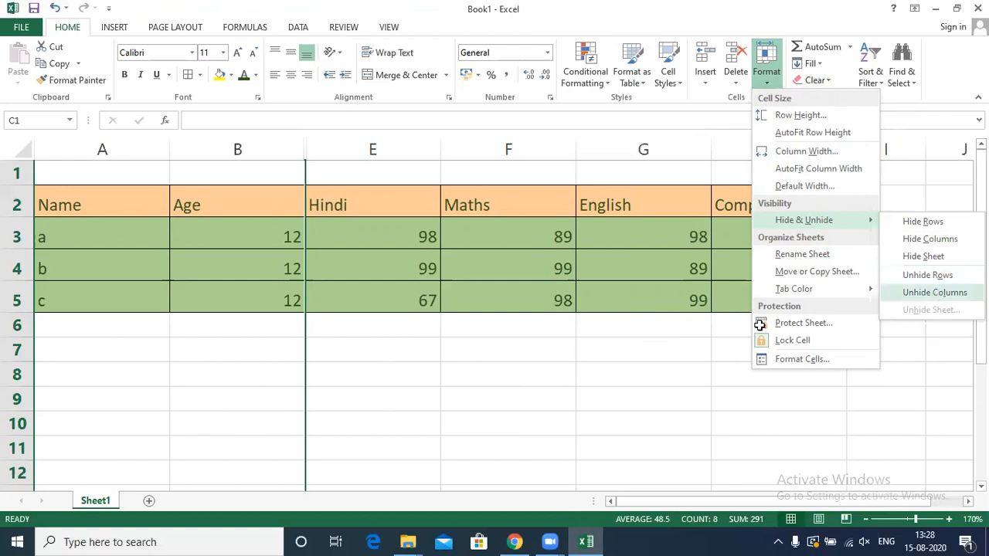
pyautogui.click(933, 292)
pyautogui.click(482, 303)
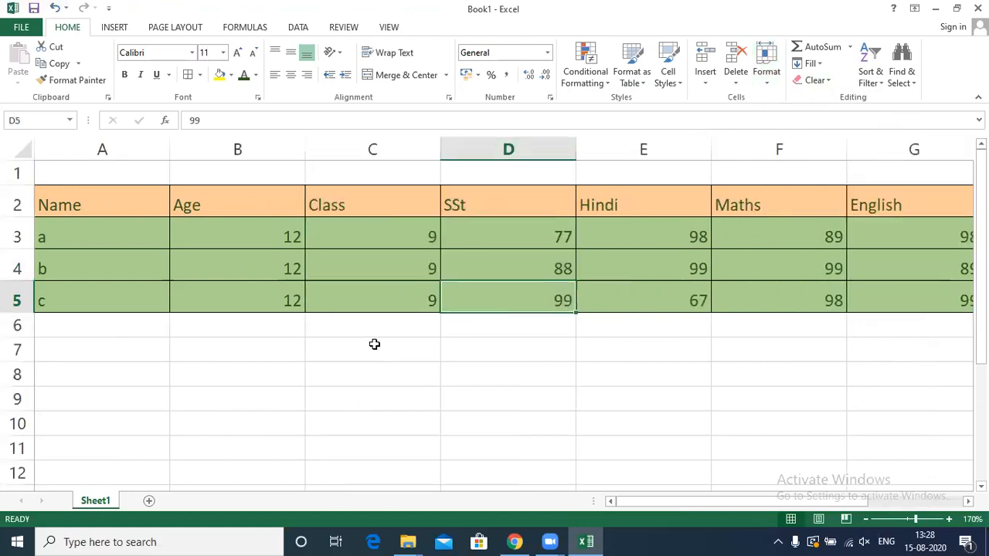
# Rename the worksheet Sheet1 as Aug.
pyautogui.click(770, 92)
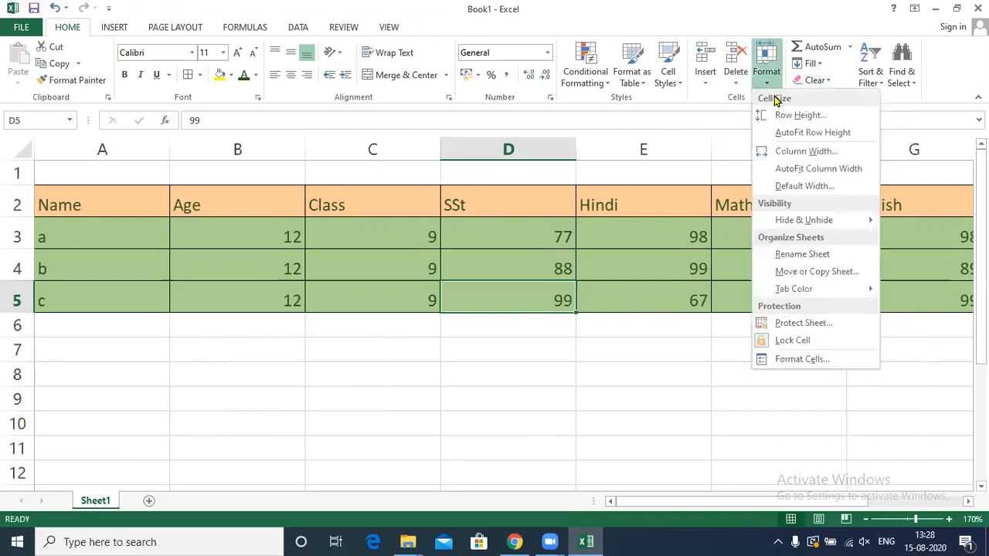
pyautogui.click(817, 253)
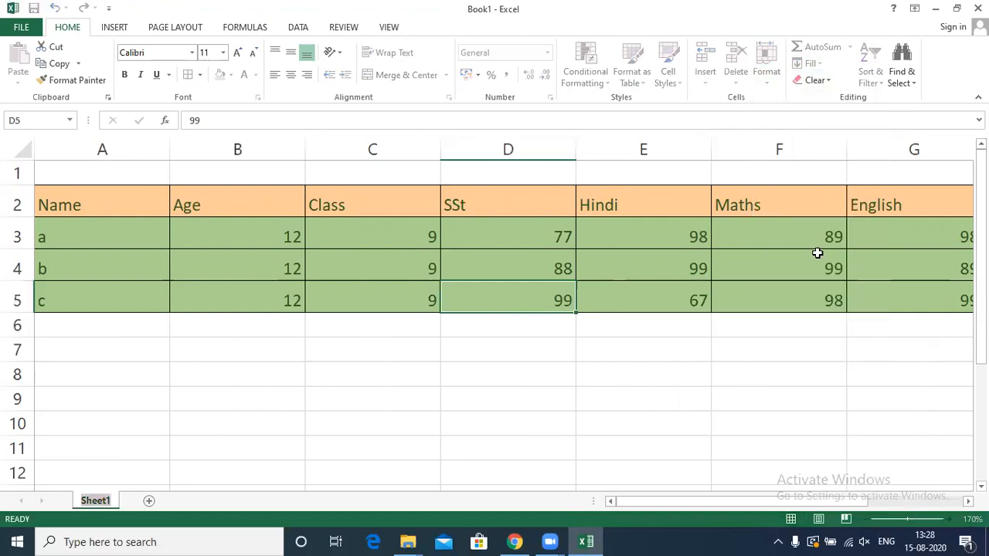
pyautogui.write('Aug')
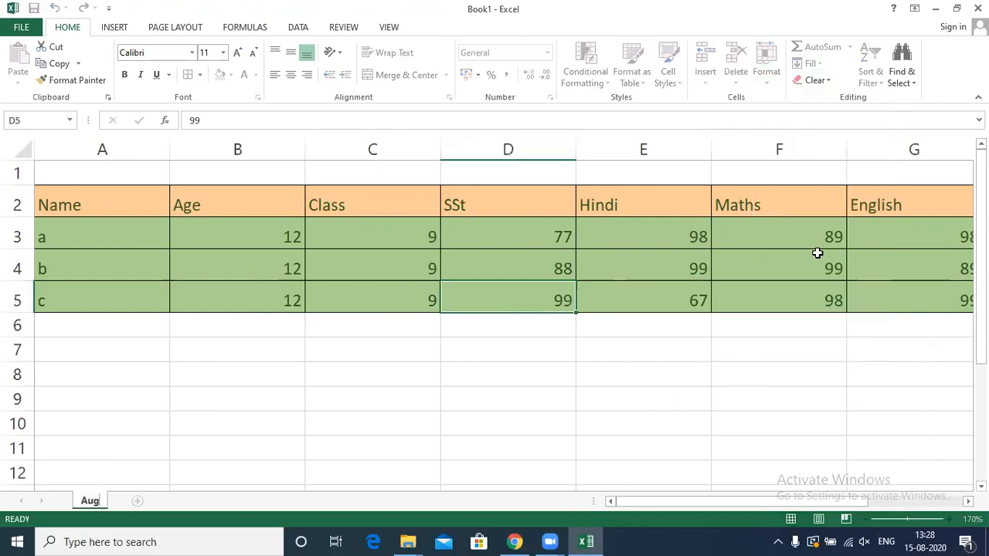
pyautogui.press('Return')
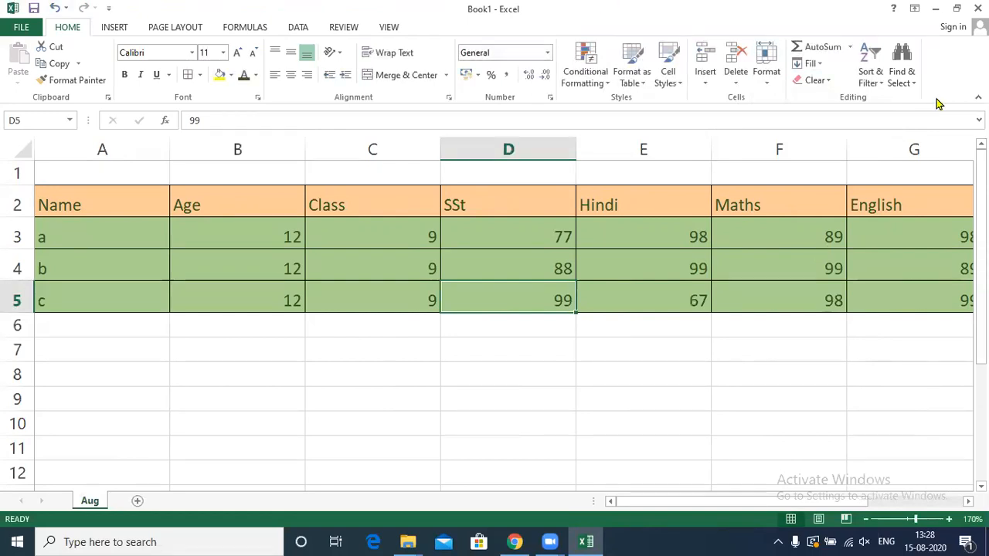
# Set the tab color of the Aug sheet to the orange theme color.
pyautogui.click(768, 74)
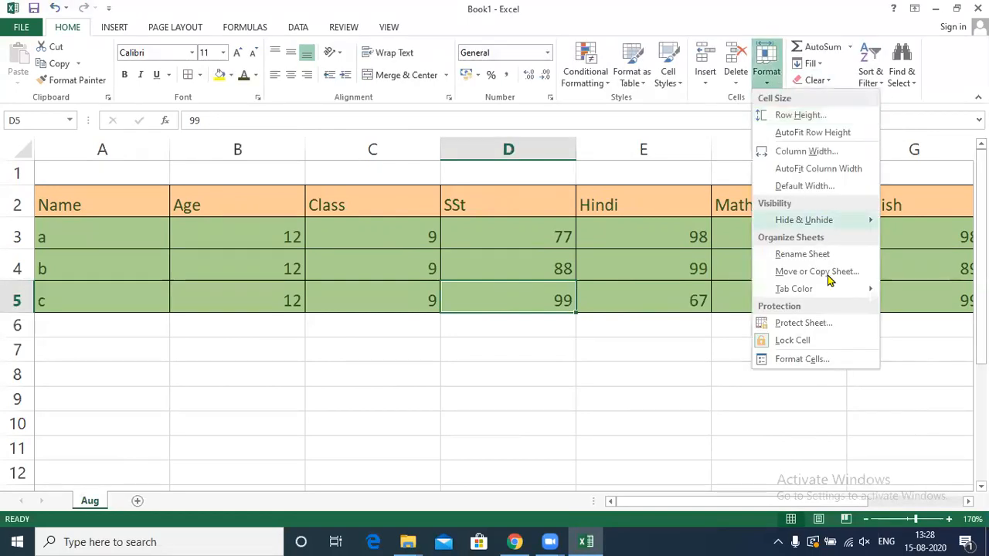
pyautogui.moveTo(830, 292)
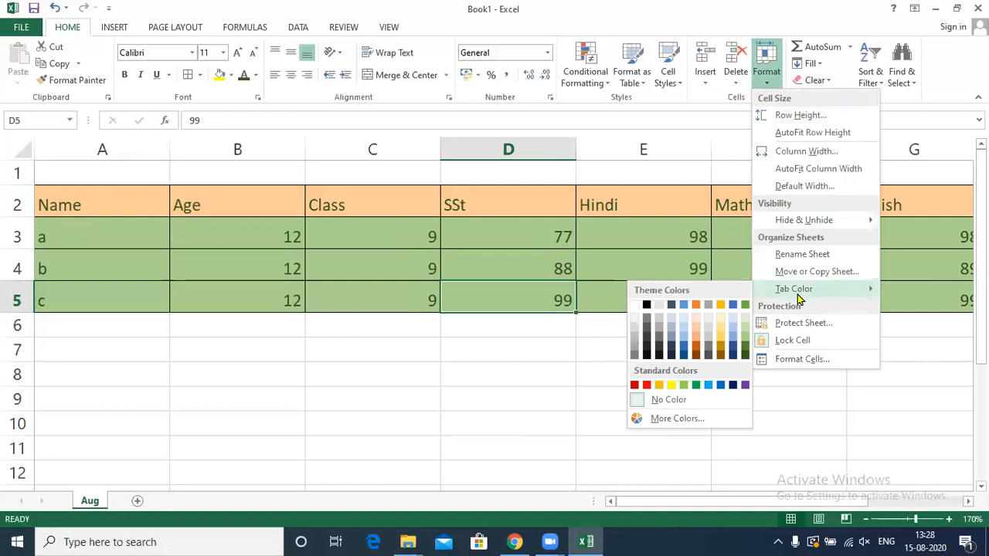
pyautogui.click(695, 307)
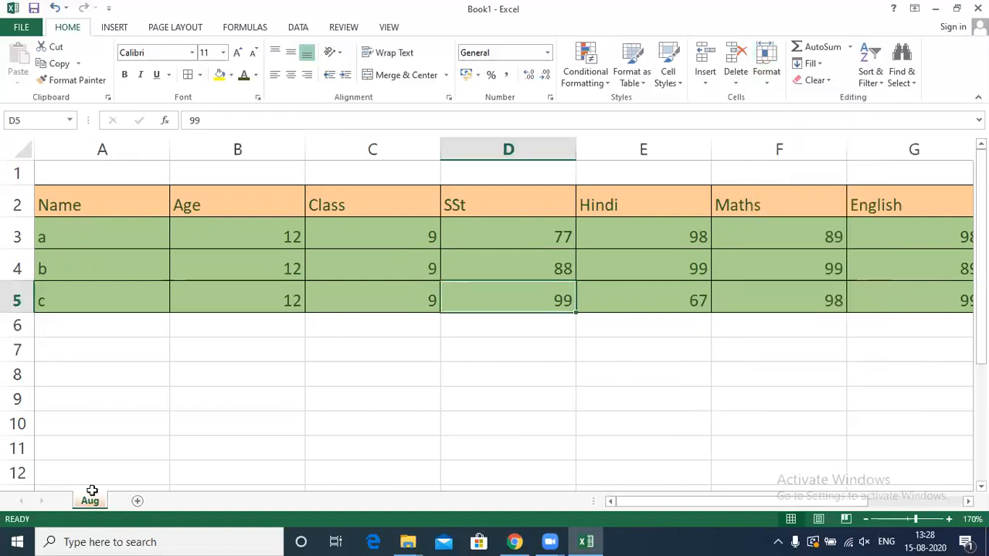
pyautogui.click(772, 80)
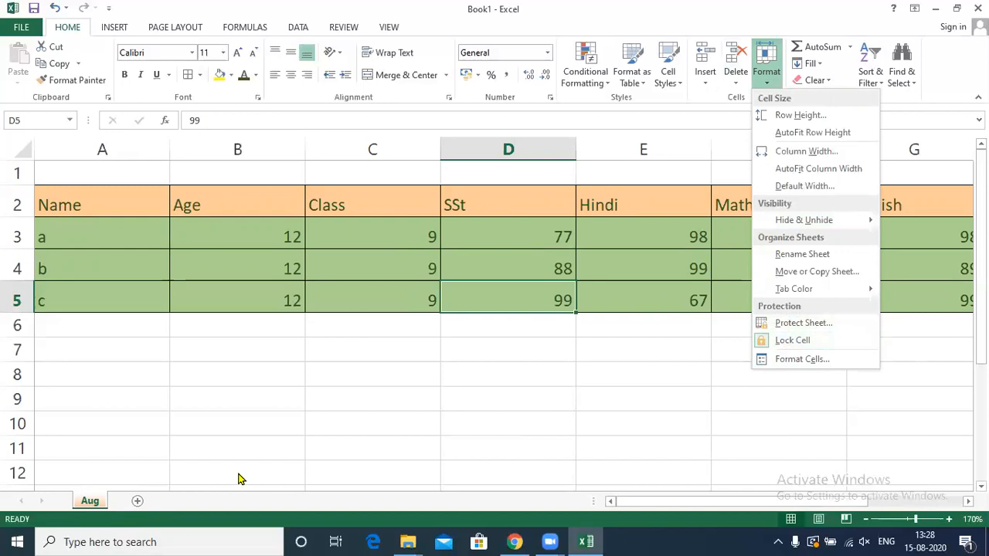
pyautogui.click(226, 442)
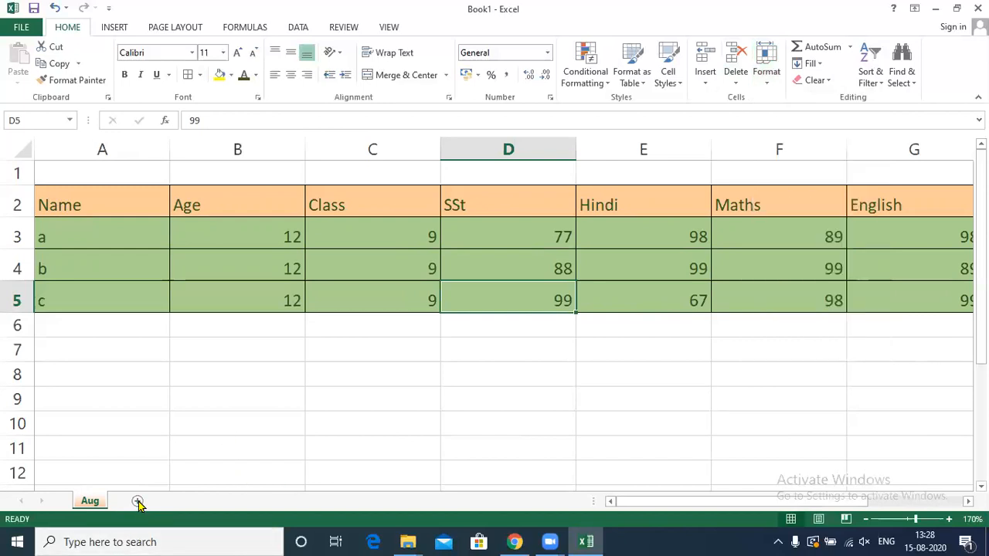
# Add three new blank worksheets after the Aug sheet.
pyautogui.click(137, 503)
pyautogui.click(184, 502)
pyautogui.click(268, 500)
pyautogui.click(184, 500)
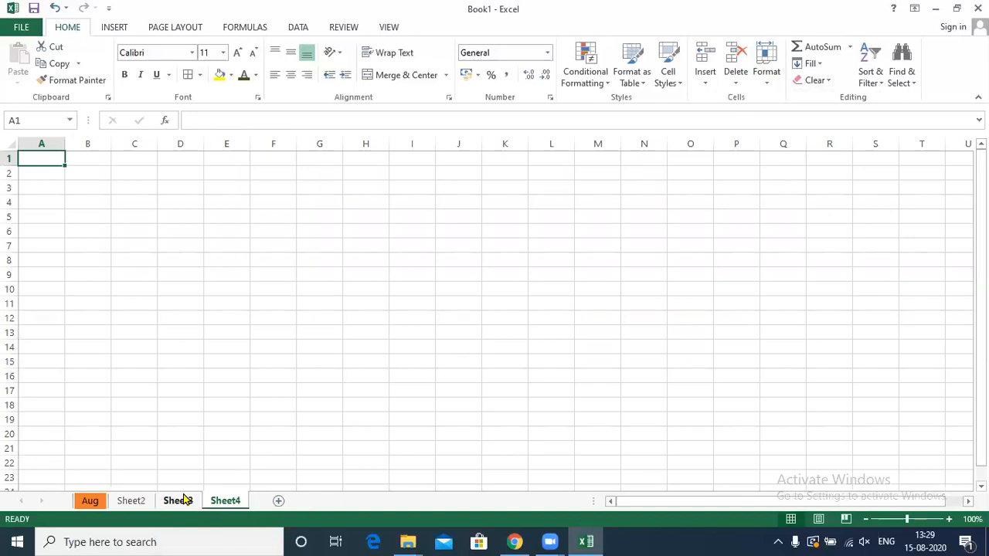
# Rename the worksheet Sheet2 as sep.
pyautogui.click(132, 502)
pyautogui.rightClick(132, 504)
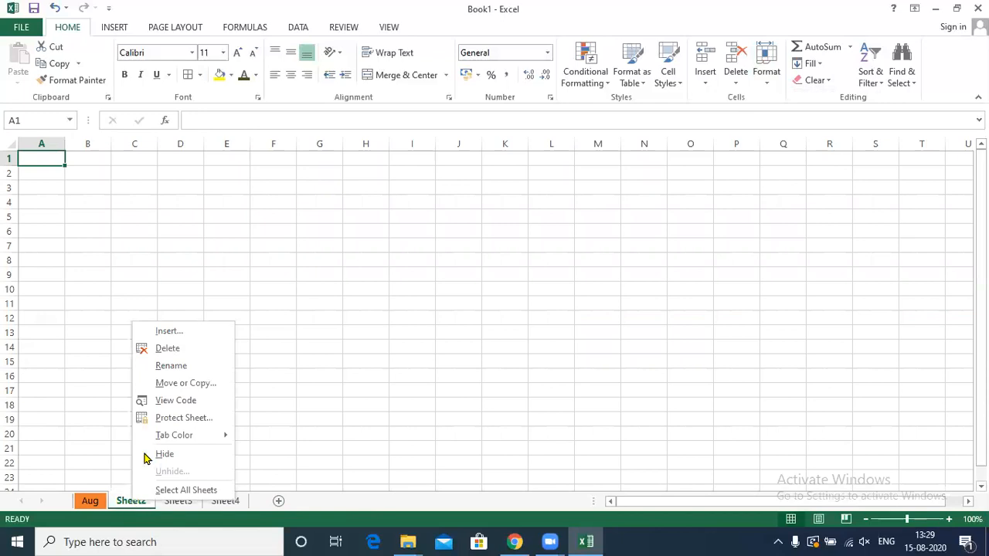
pyautogui.click(165, 367)
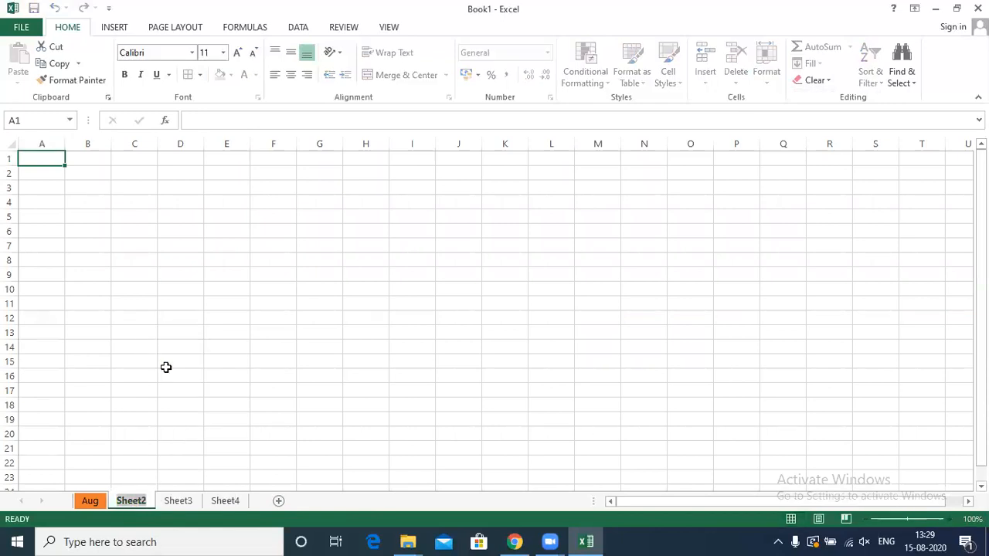
pyautogui.write('sep')
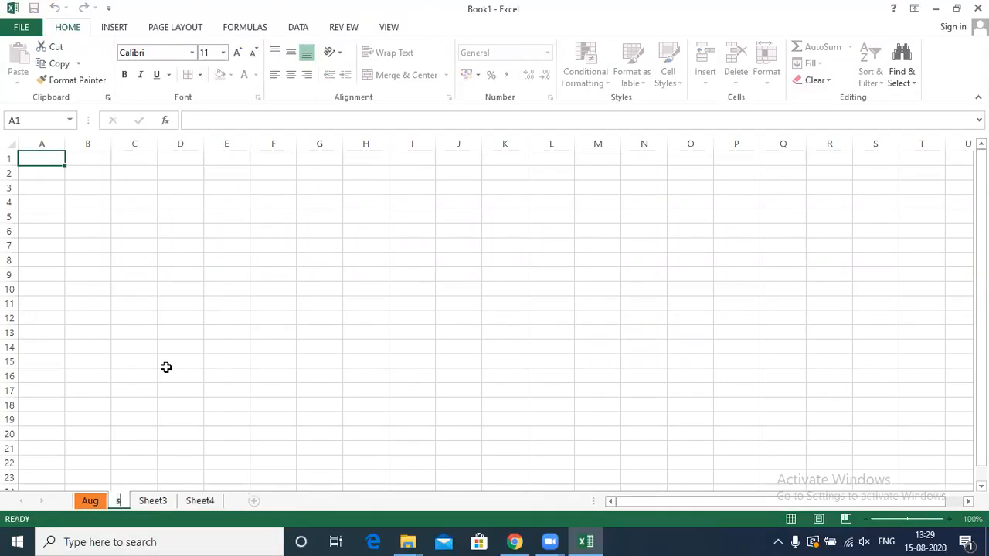
pyautogui.click(238, 453)
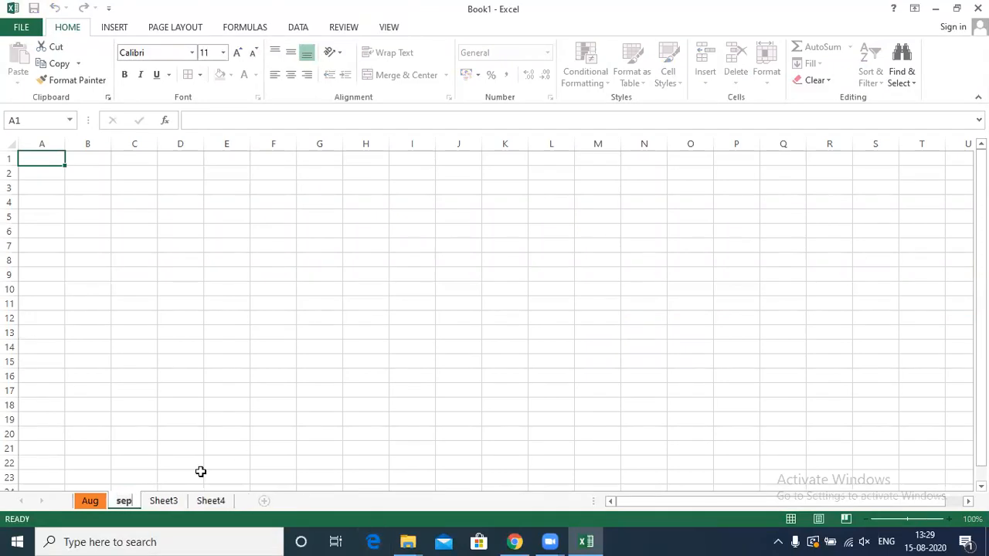
# Delete the blank worksheets Sheet3 and Sheet4 from the workbook.
pyautogui.rightClick(167, 502)
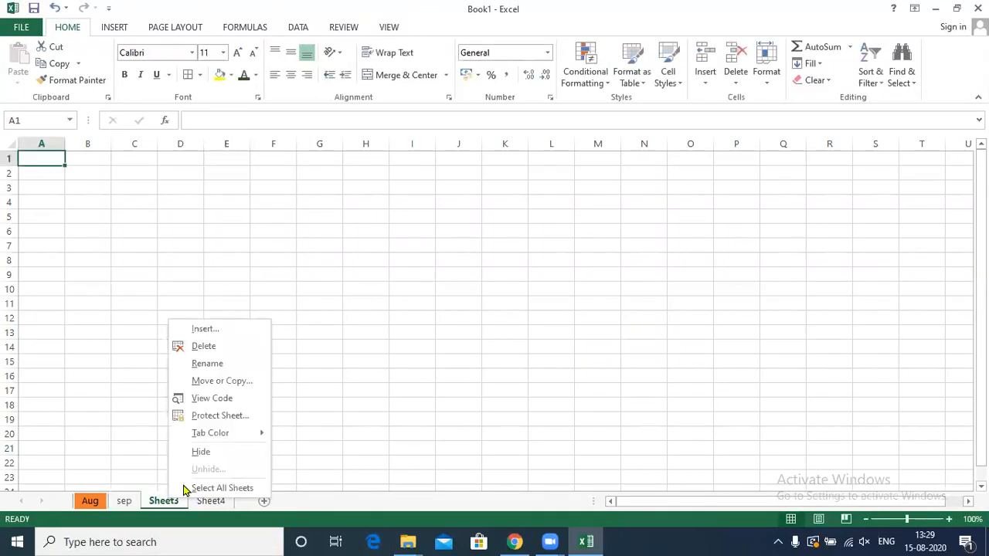
pyautogui.click(203, 347)
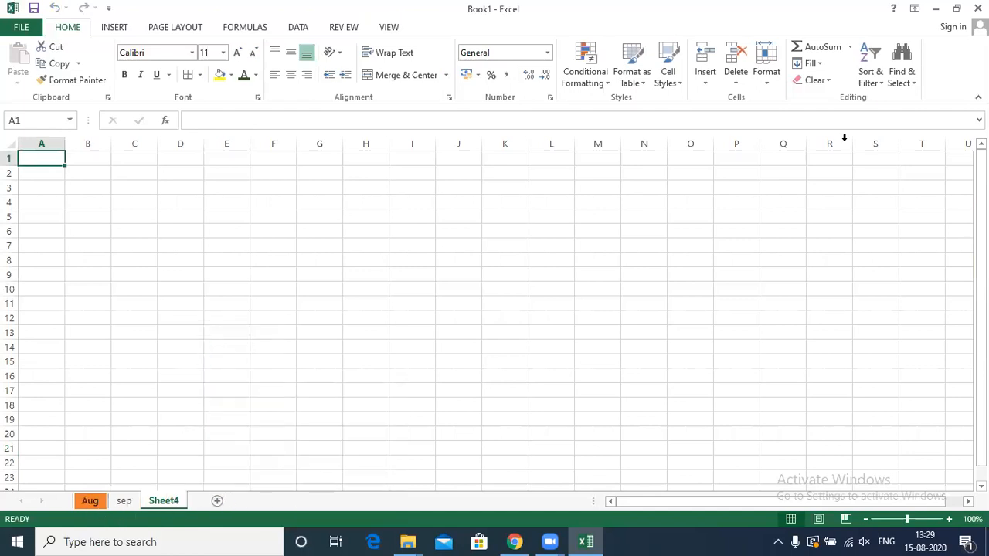
pyautogui.click(735, 82)
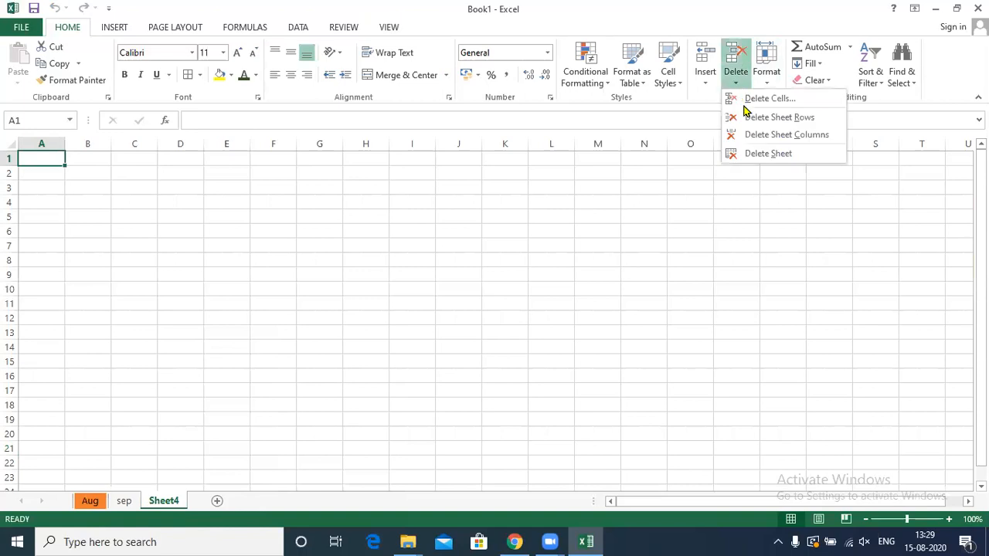
pyautogui.click(759, 154)
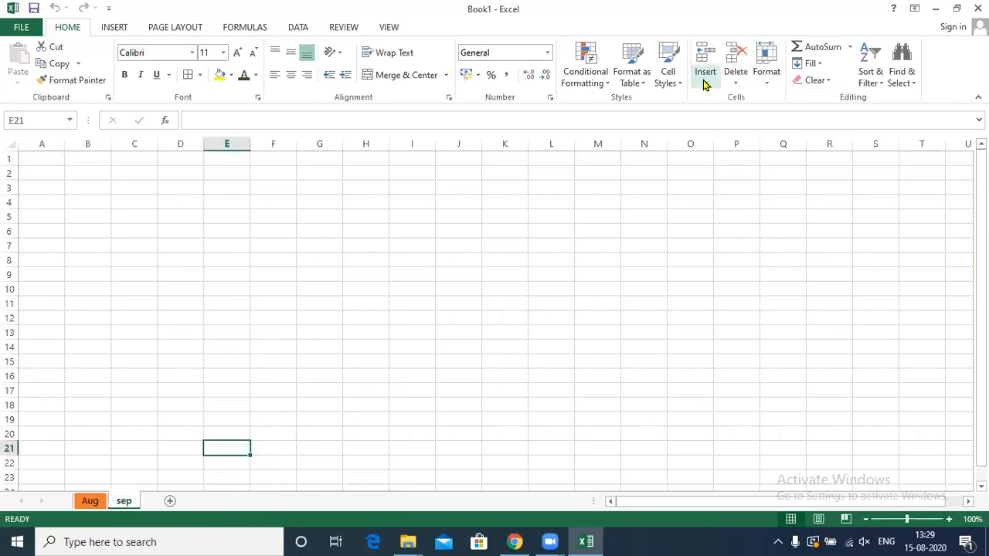
# Insert a new worksheet before the sep sheet and return to the Aug sheet.
pyautogui.click(704, 82)
pyautogui.click(723, 158)
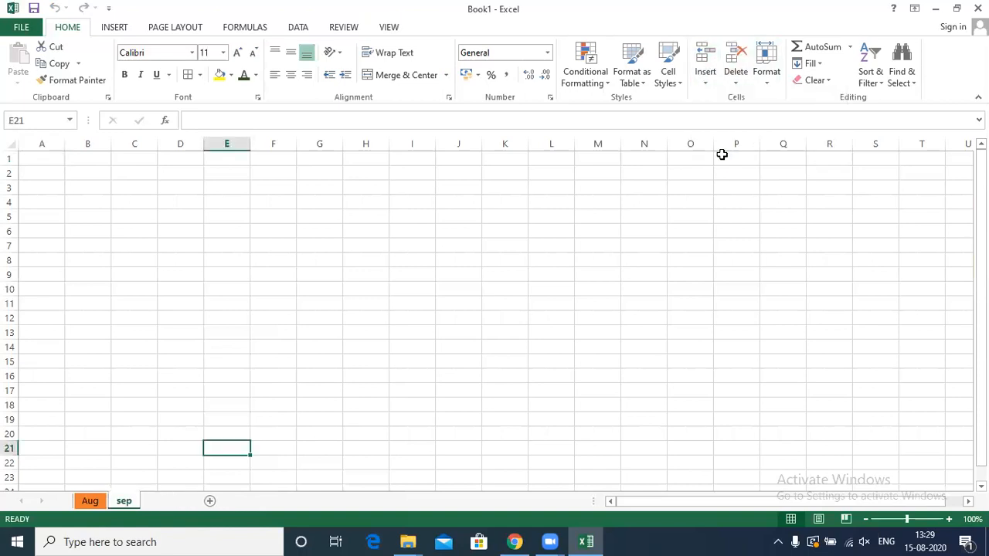
pyautogui.click(88, 502)
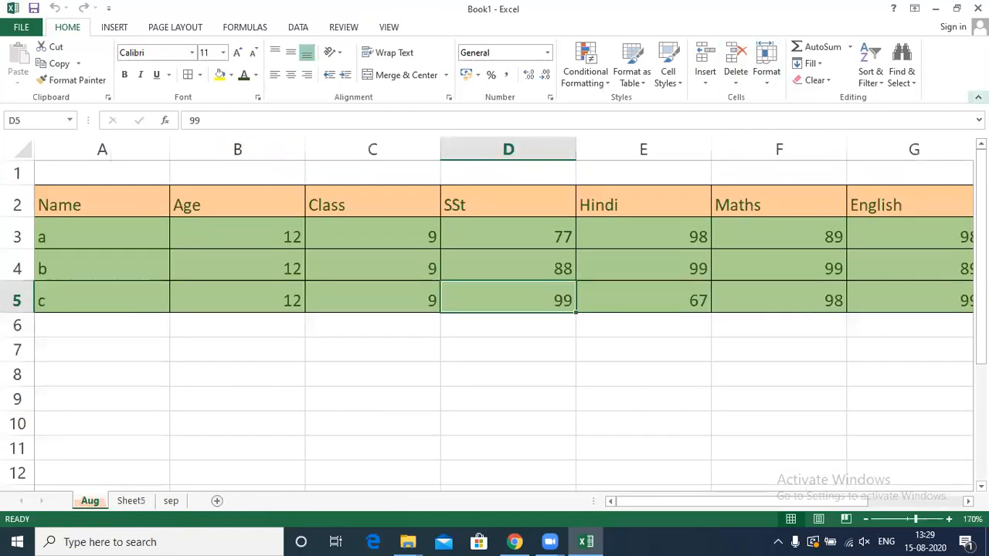